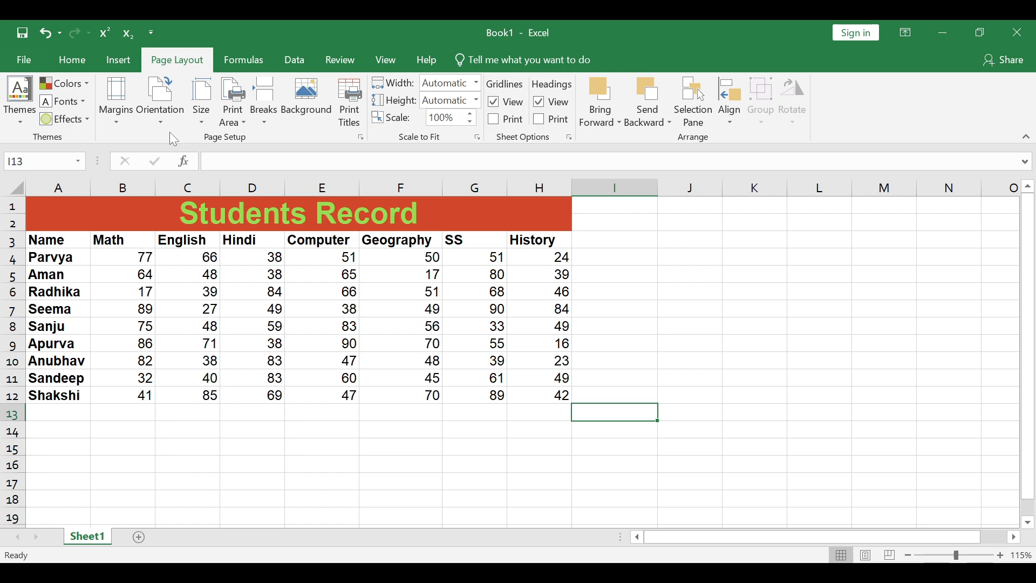
Step: Select empty cell F13 below the table and look at the built-in themes available for the workbook
click(426, 411)
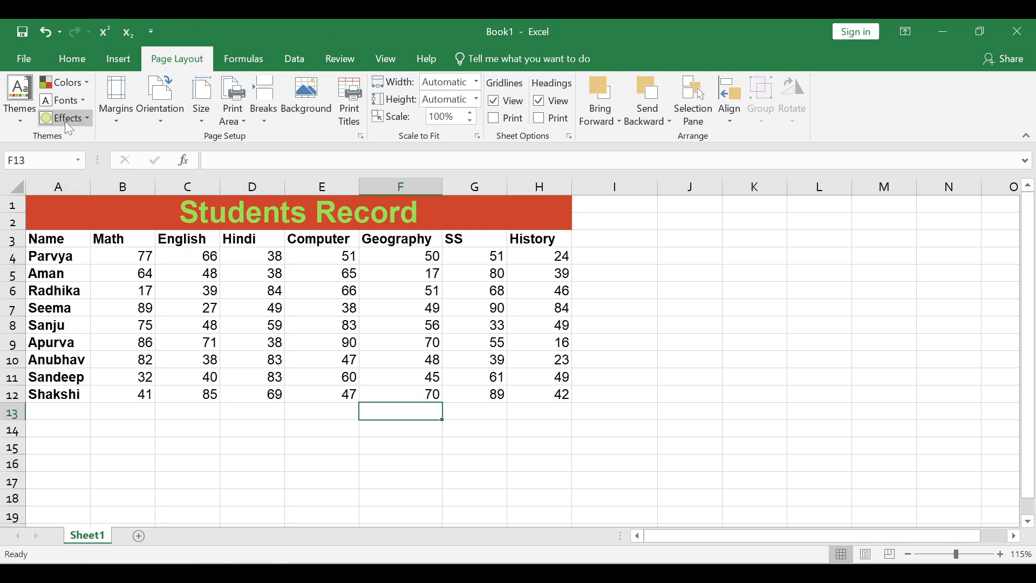
click(30, 128)
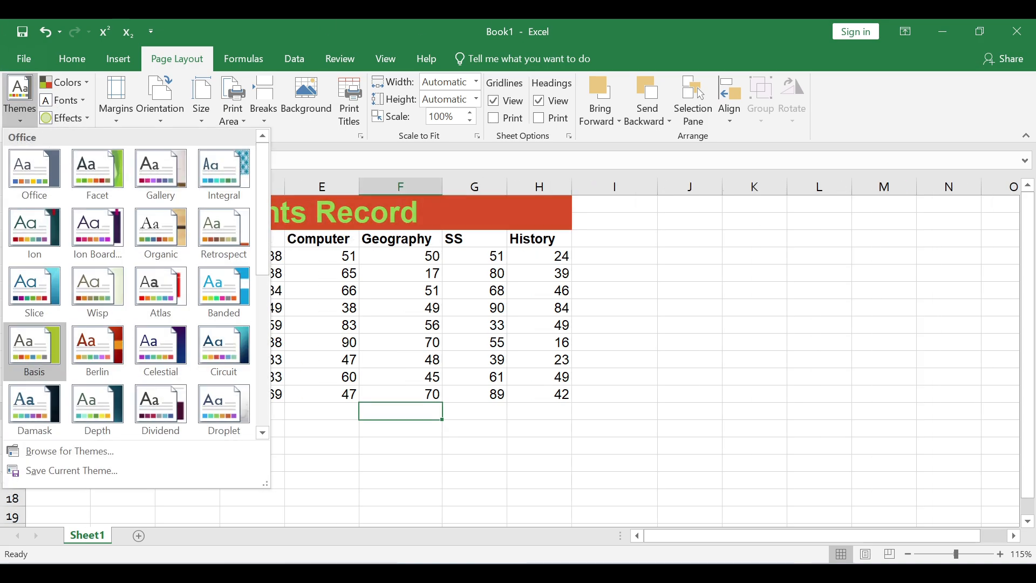
click(411, 241)
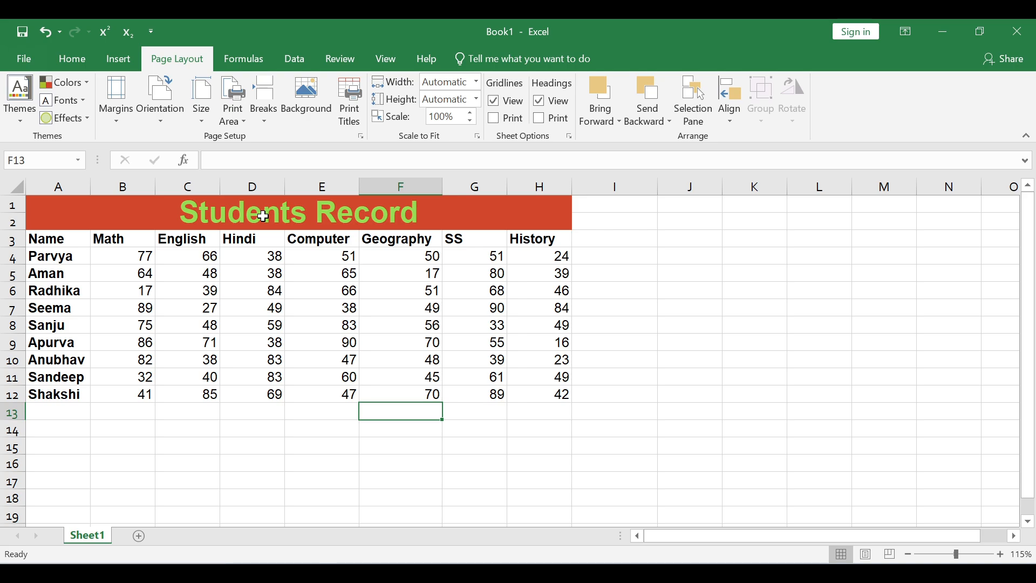
Step: Try the Wisp theme on the student record workbook and replace it with the Dividend theme
click(18, 130)
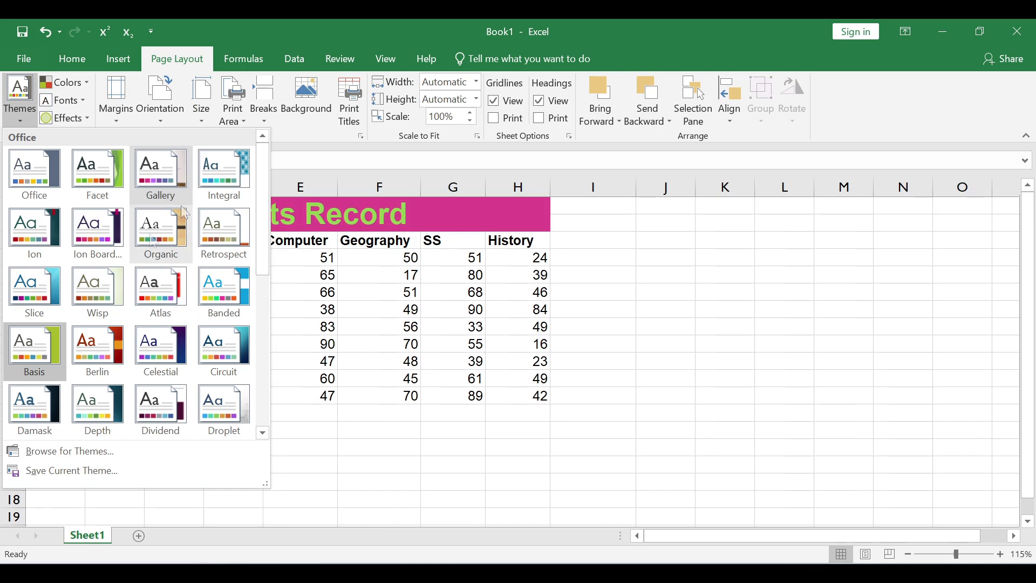
click(70, 291)
click(18, 115)
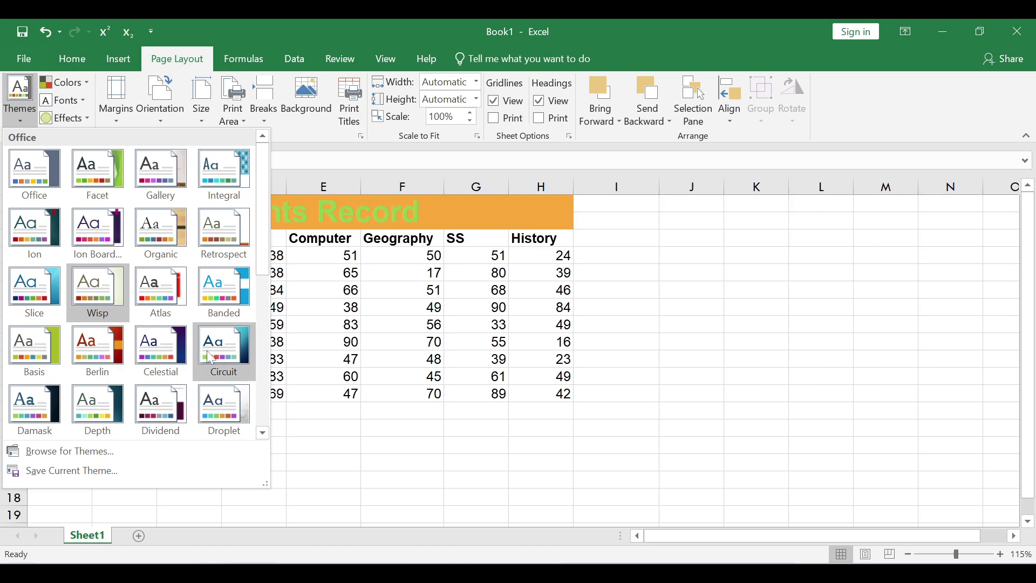
click(162, 406)
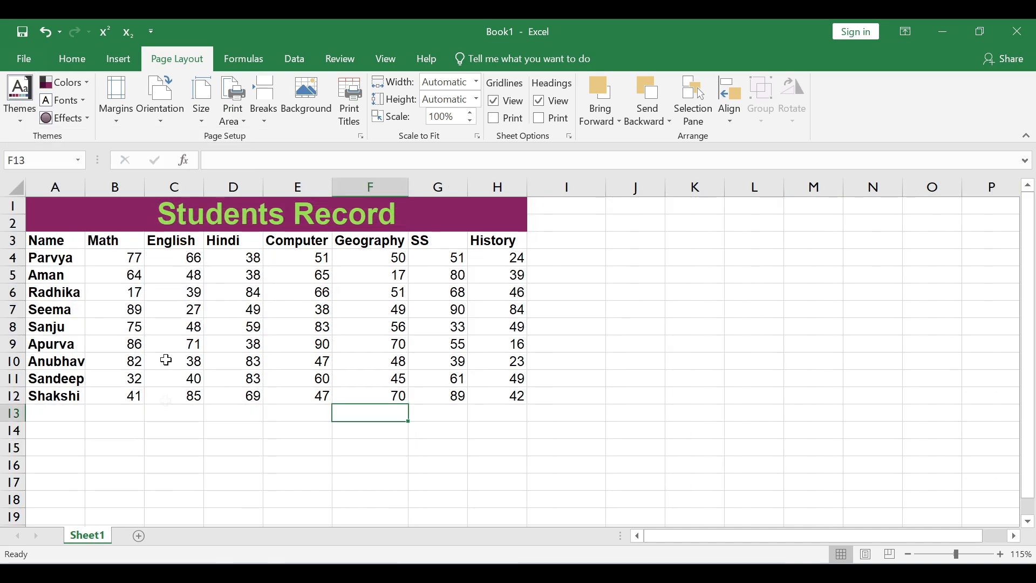
Step: Examine which cell style colours the Dividend theme offers
click(71, 64)
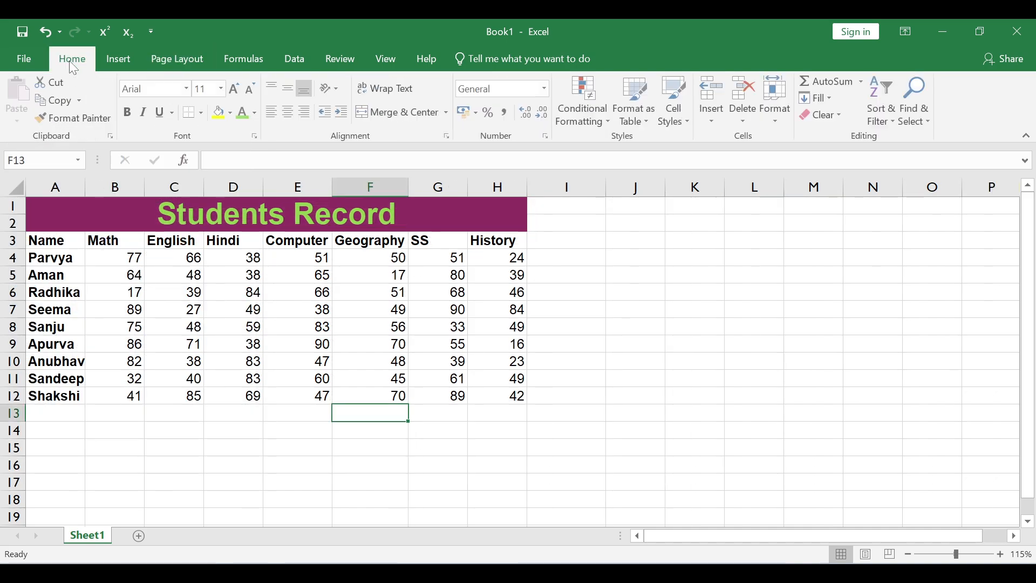
click(685, 120)
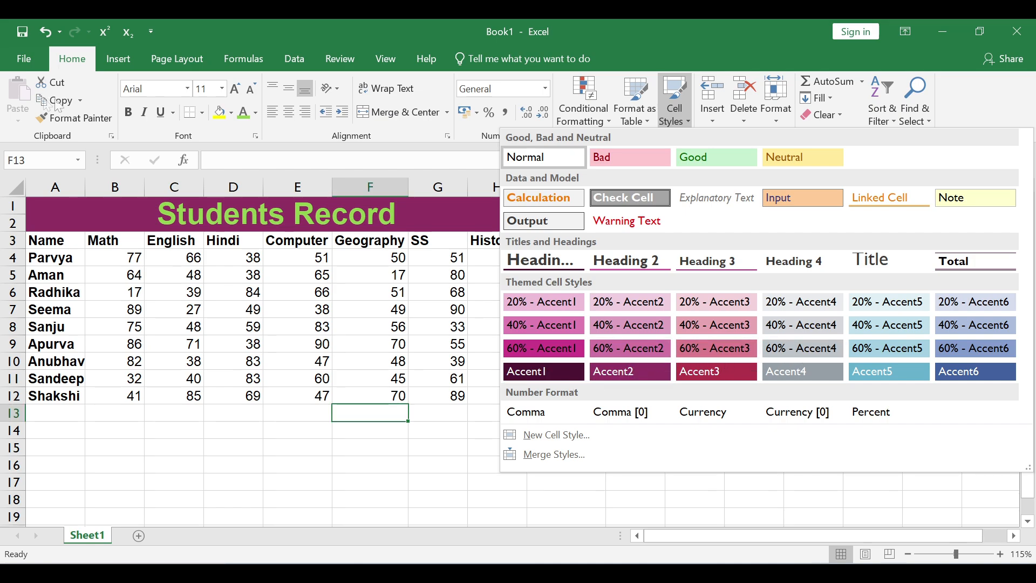
click(162, 58)
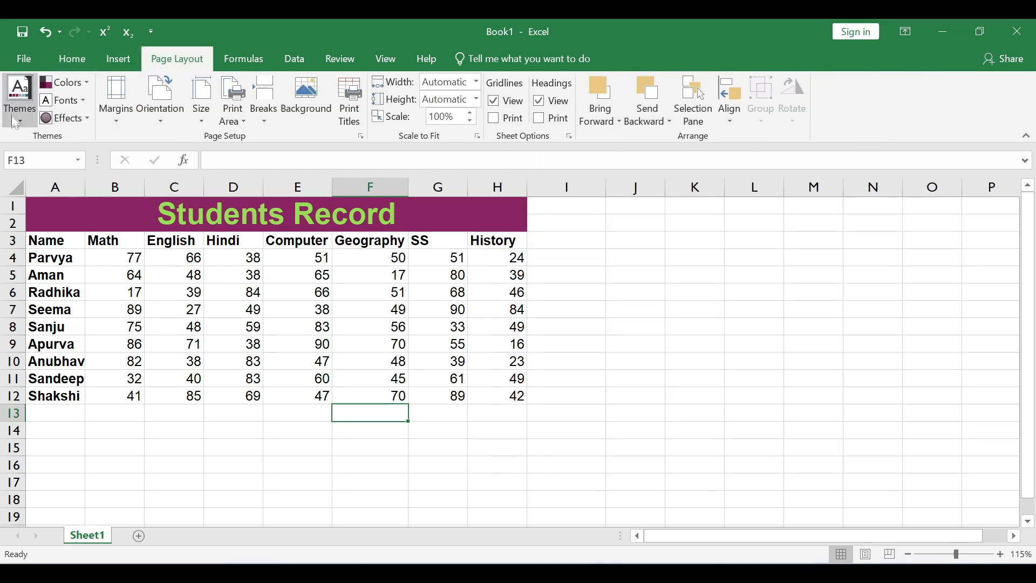
Step: Apply the Facet theme to the workbook and examine the cell styles it offers
click(16, 121)
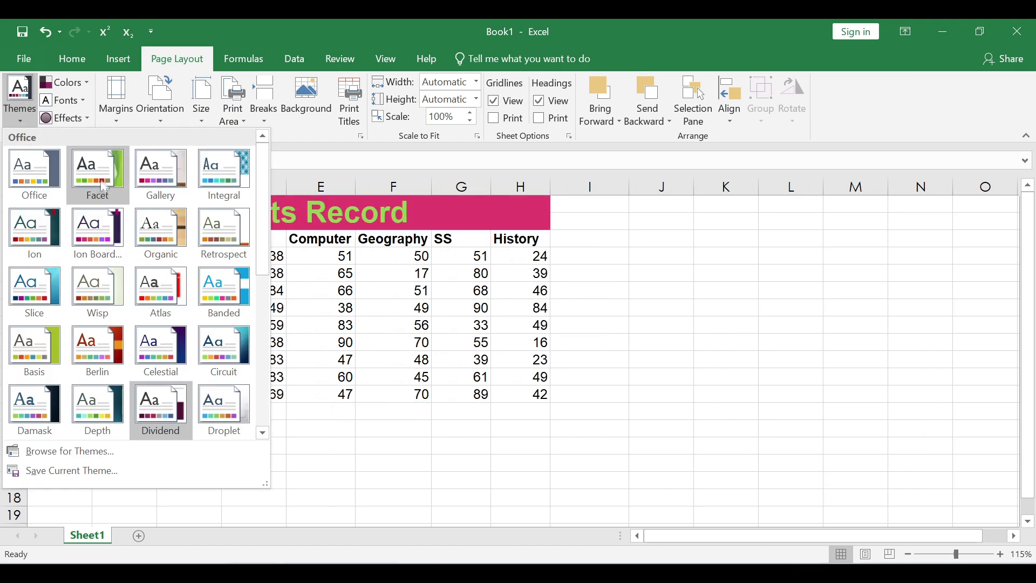
click(102, 174)
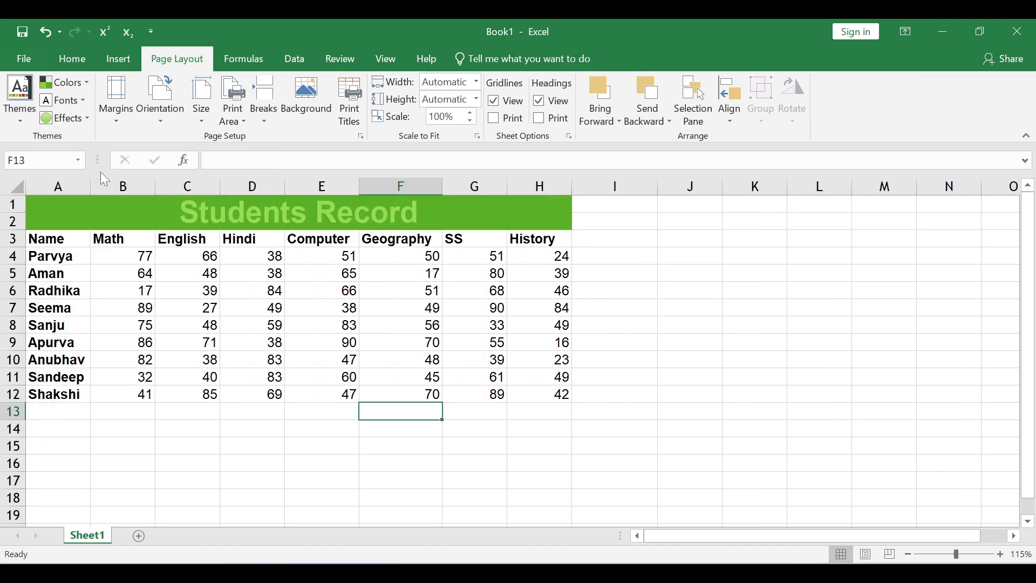
click(72, 58)
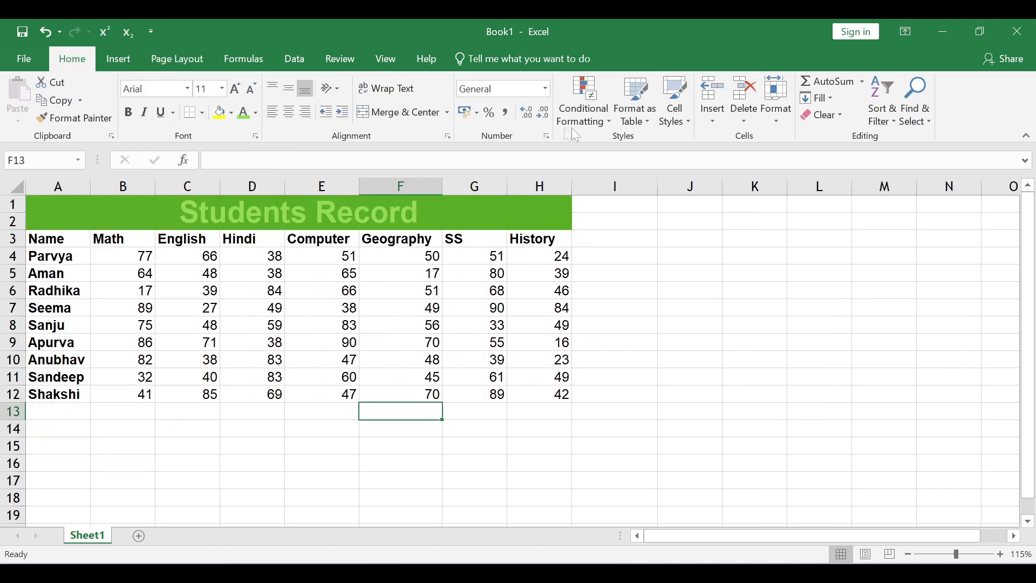
click(676, 122)
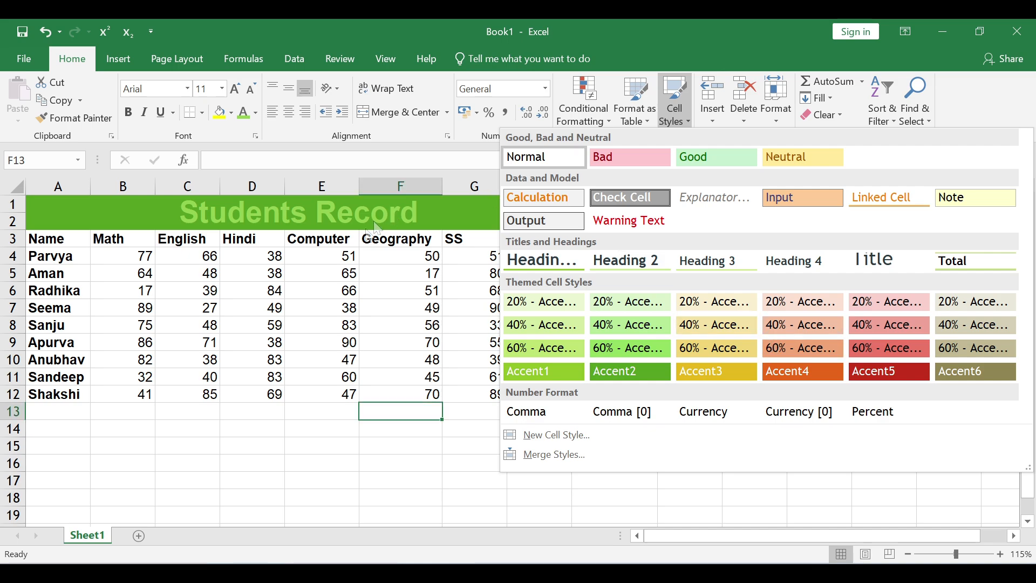
click(362, 268)
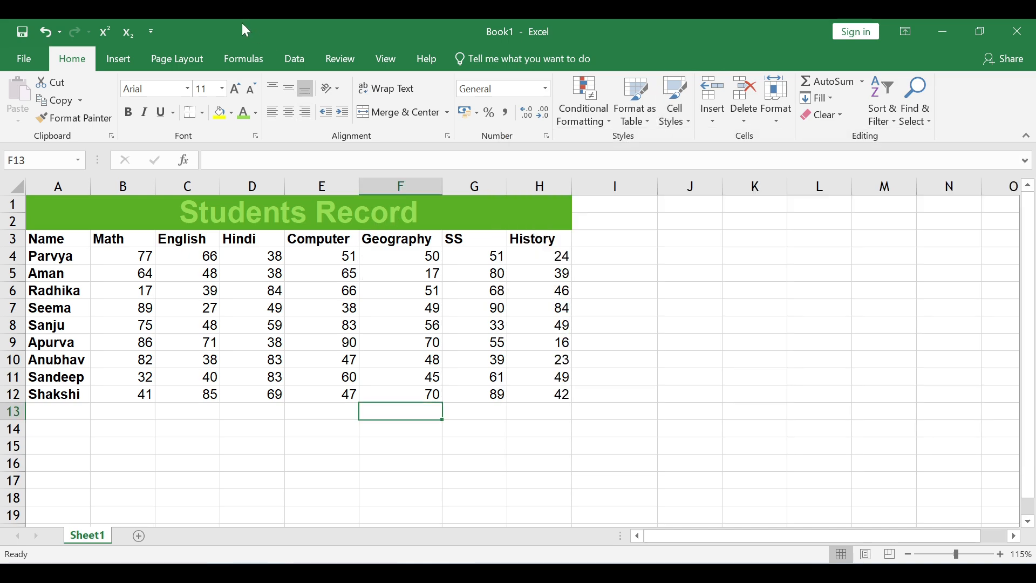
Step: Change the workbook's theme colours to the Orange colour set
click(189, 62)
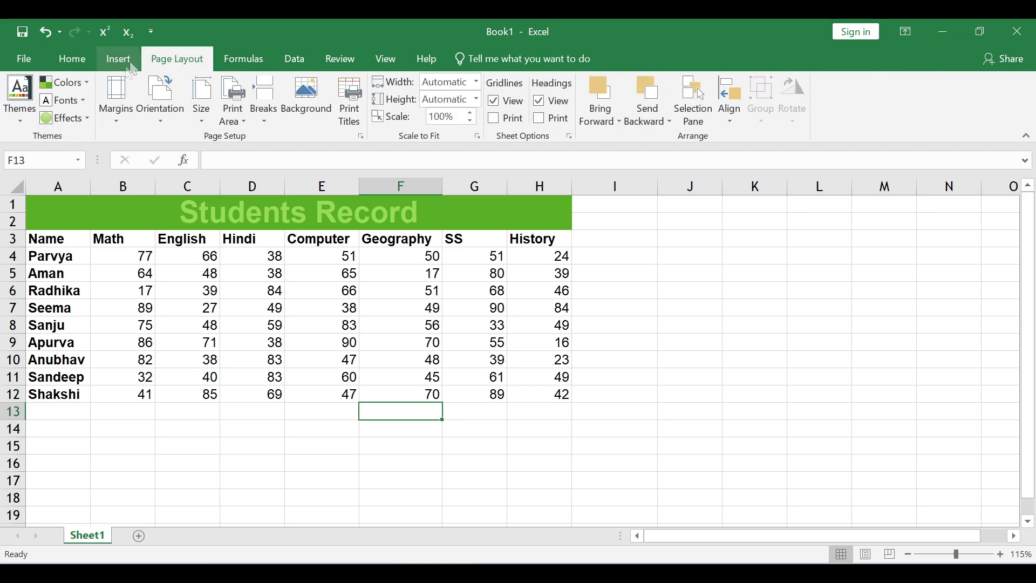
click(74, 86)
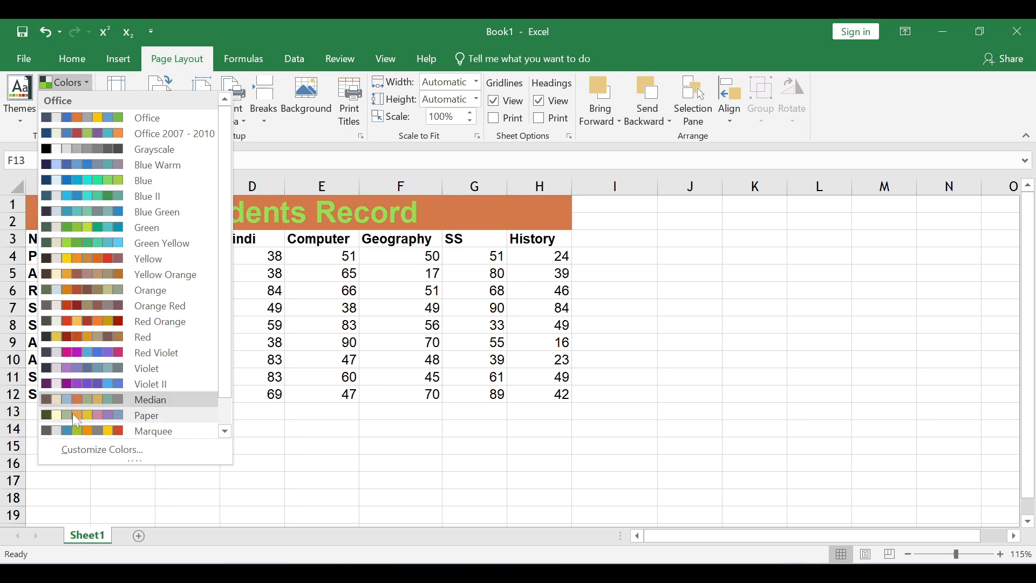
click(64, 287)
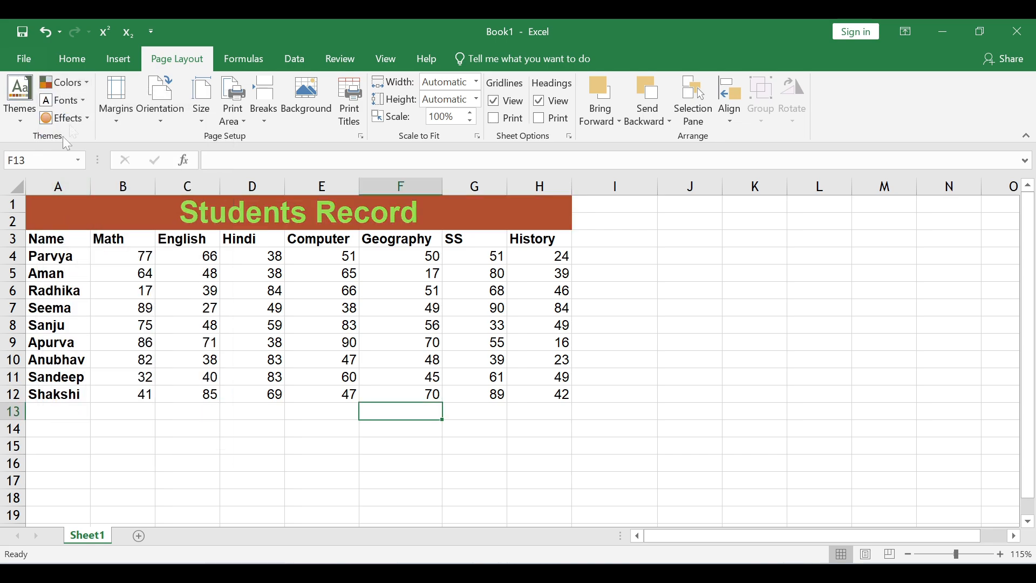
Step: Change the workbook's theme fonts to the Arial Black-Arial font set
click(64, 100)
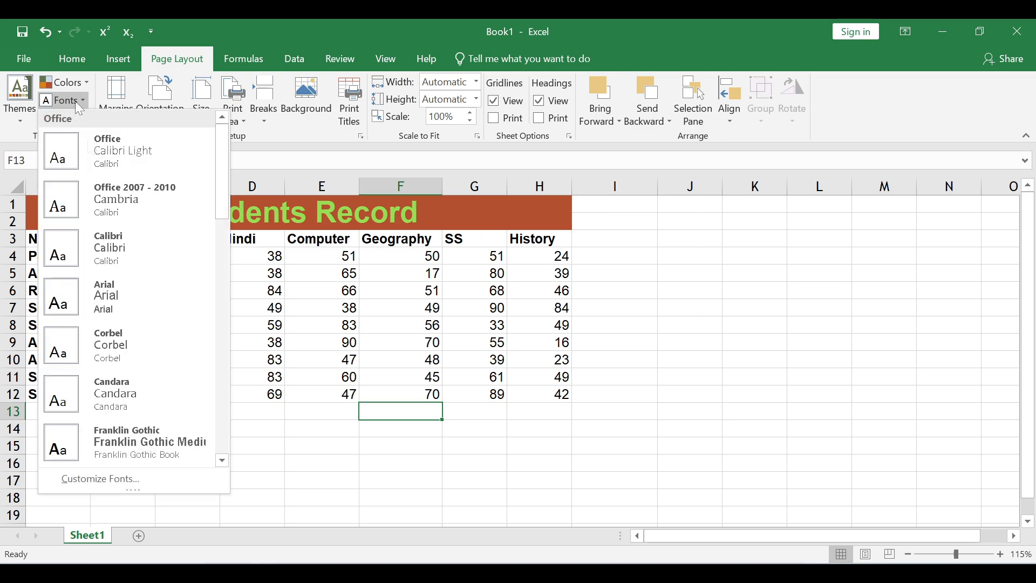
click(222, 462)
click(223, 462)
click(222, 462)
click(223, 462)
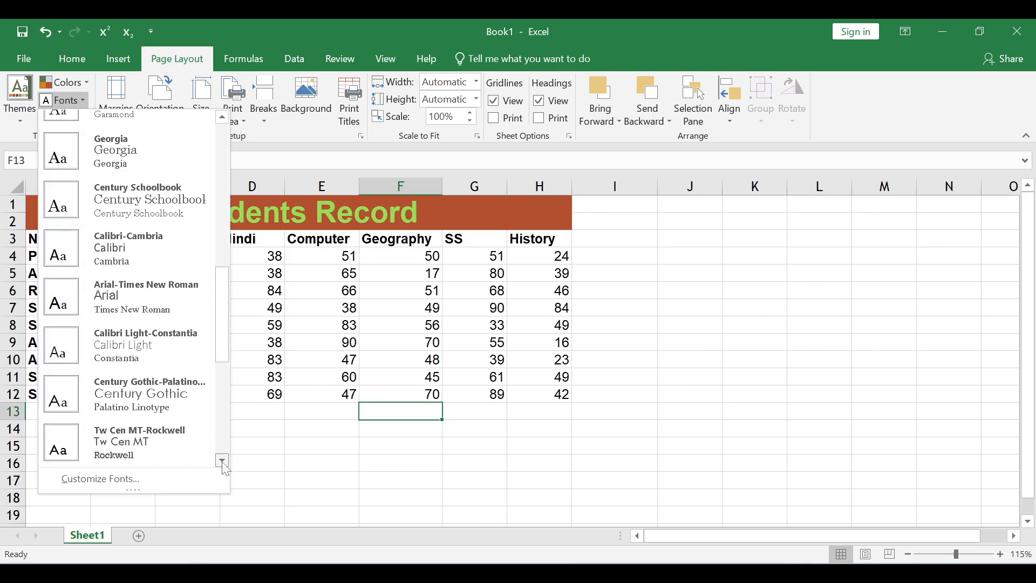
click(222, 462)
click(222, 462)
click(222, 462)
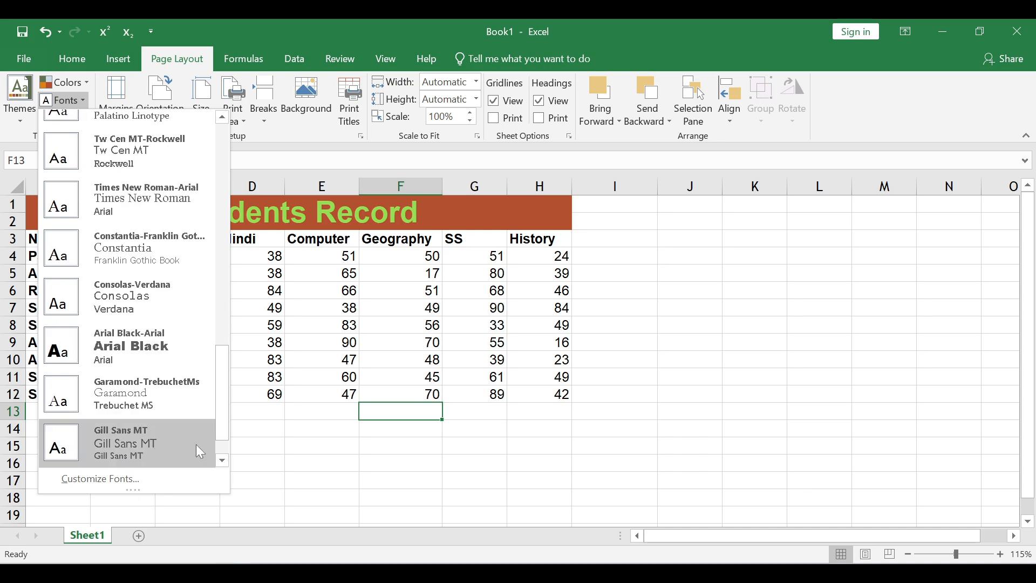
click(161, 360)
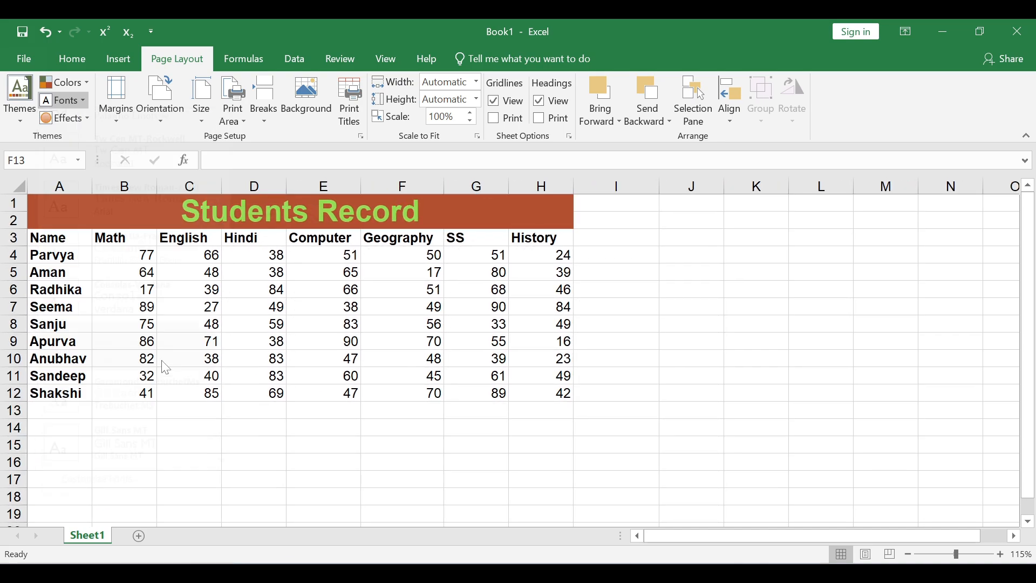
Step: Set the workbook's theme effects to Glow Edge
click(69, 119)
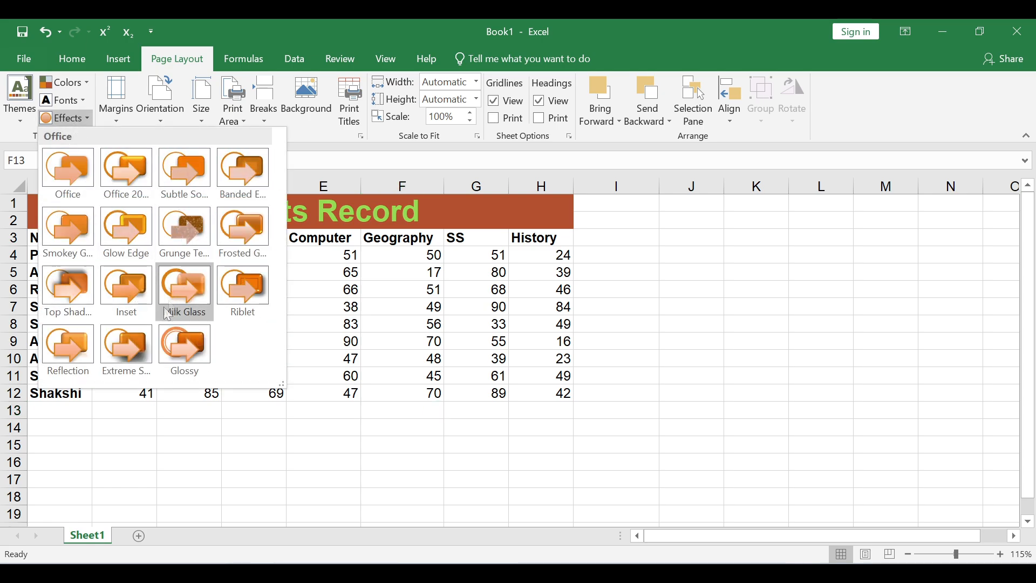
click(124, 236)
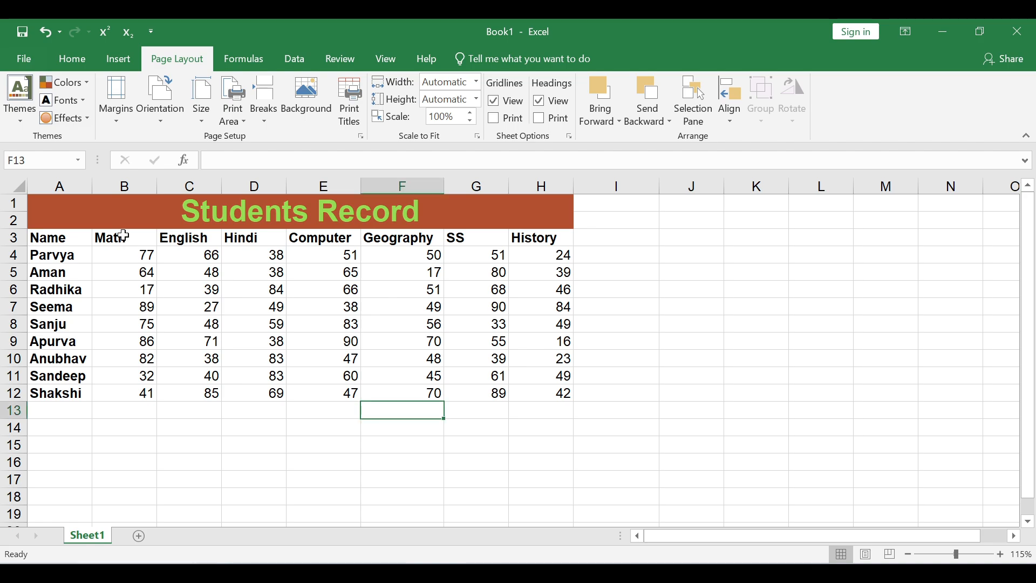
Step: Insert a teardrop shape about 6.17 cm high and 6.49 cm wide and move it over columns F to I
click(118, 59)
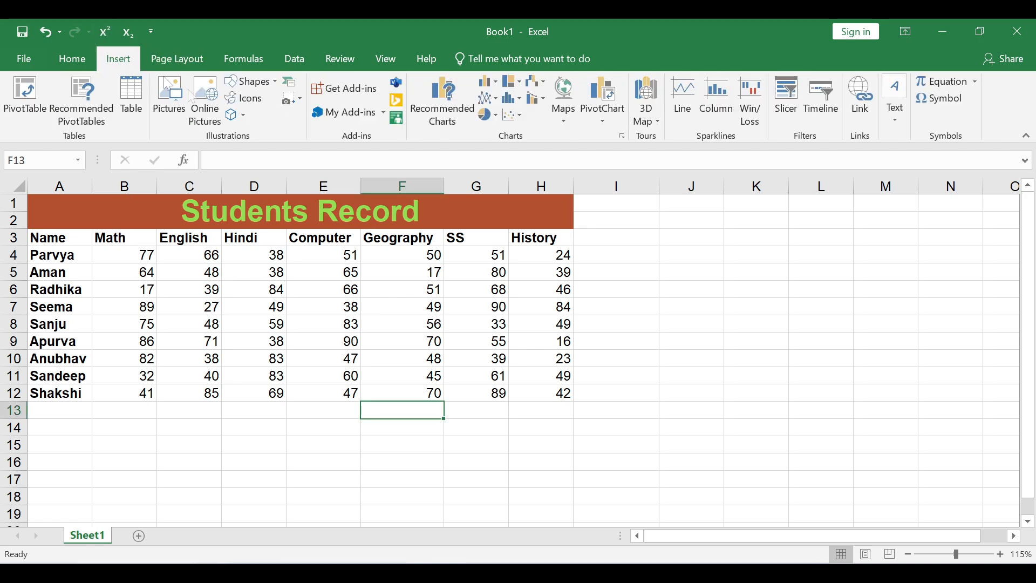
click(272, 83)
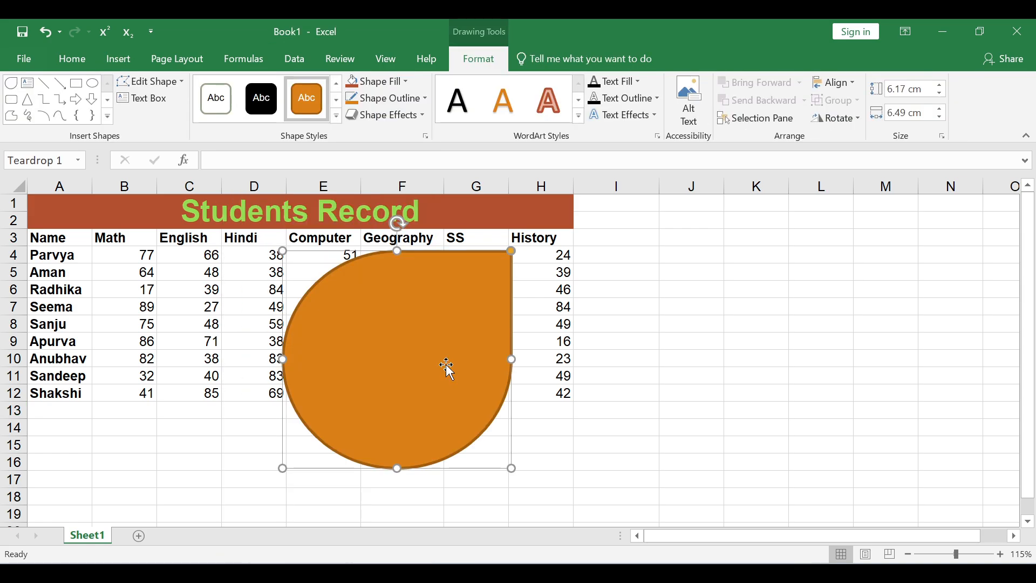
drag(452, 367, 585, 378)
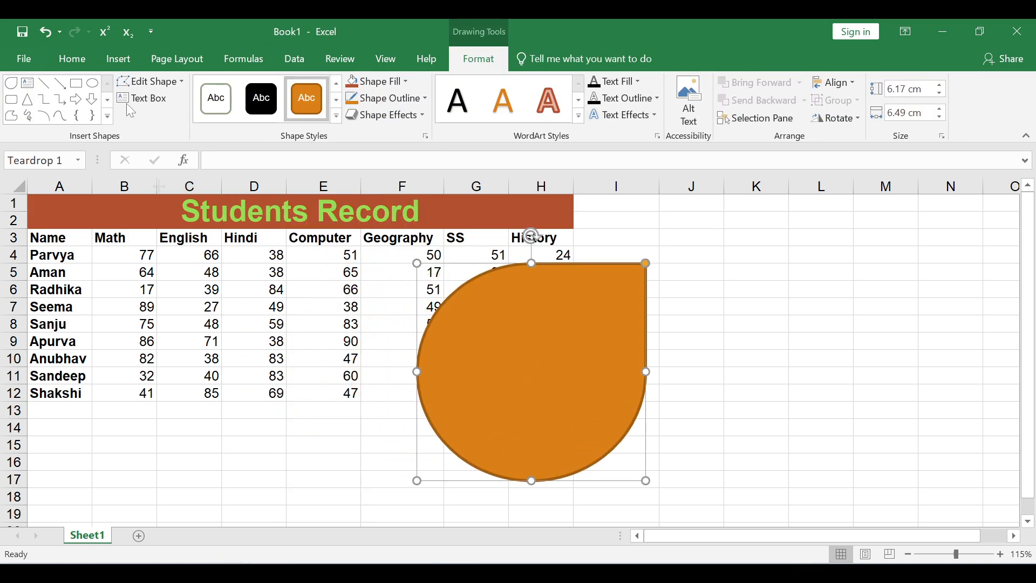
Step: Apply the Glossy theme effects with the teardrop shape on the sheet
click(177, 59)
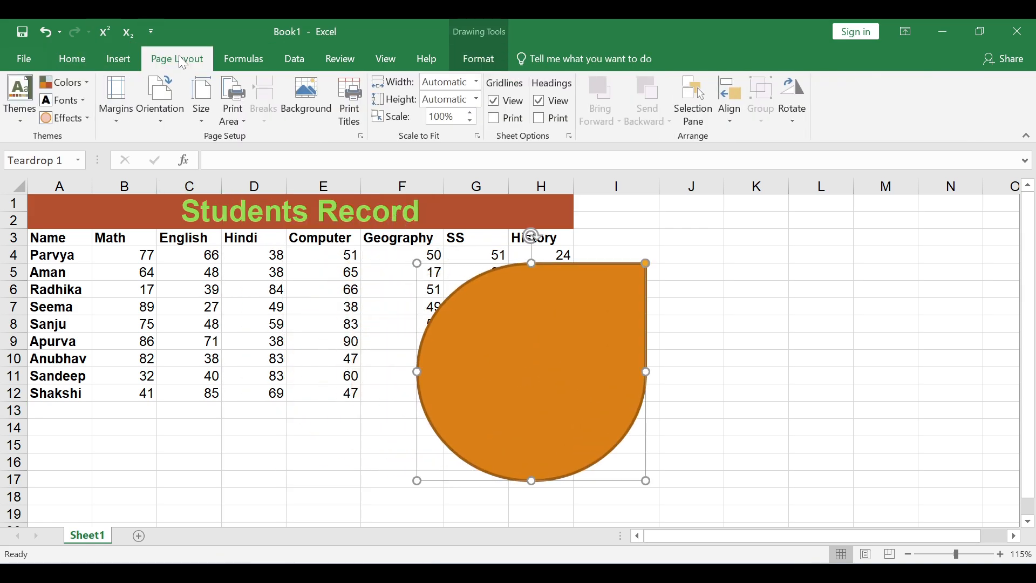
click(76, 122)
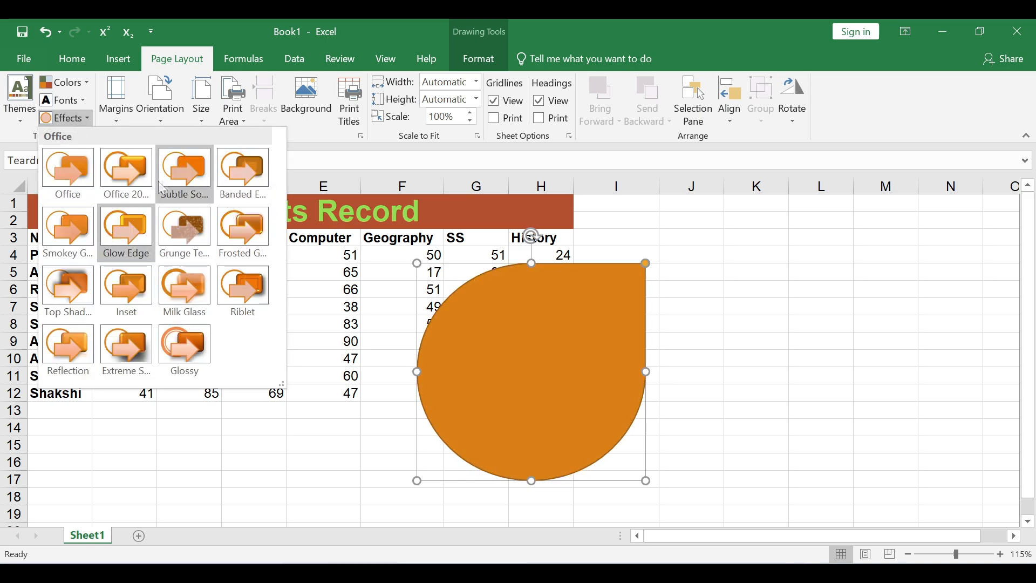
click(190, 352)
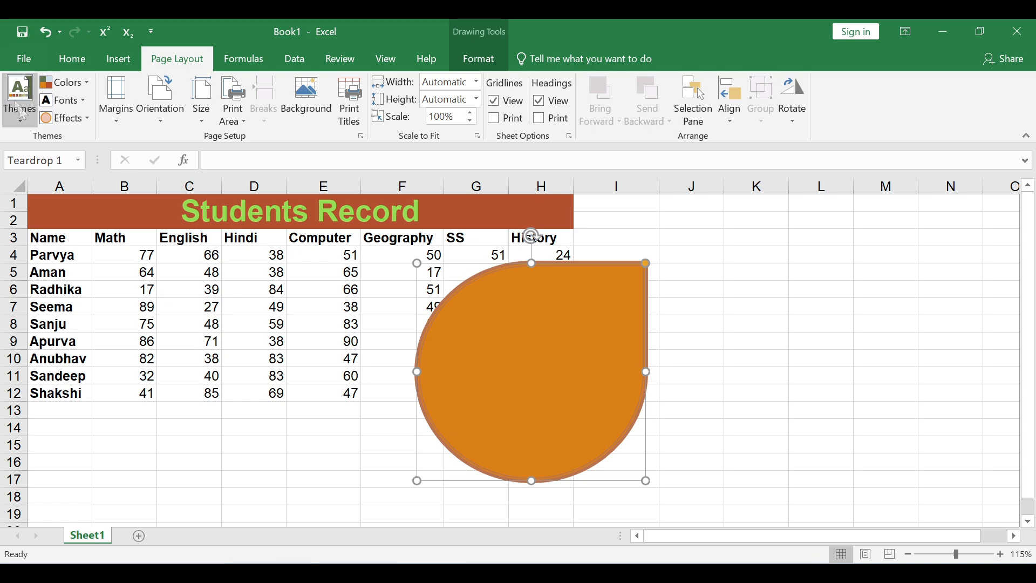
Step: Preview the built-in themes on the teardrop shape and look at the preset page margins without applying any
click(26, 119)
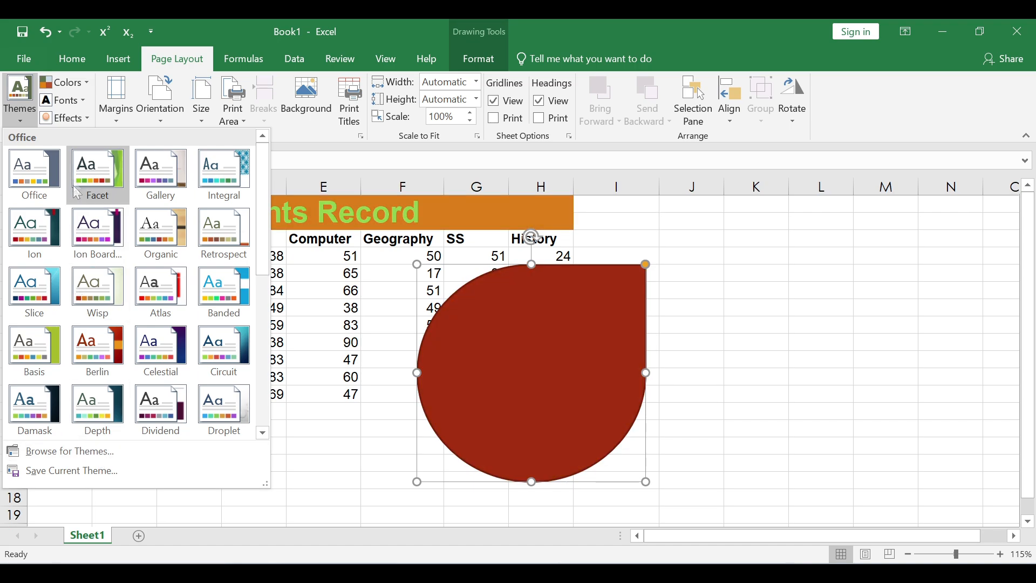
click(351, 247)
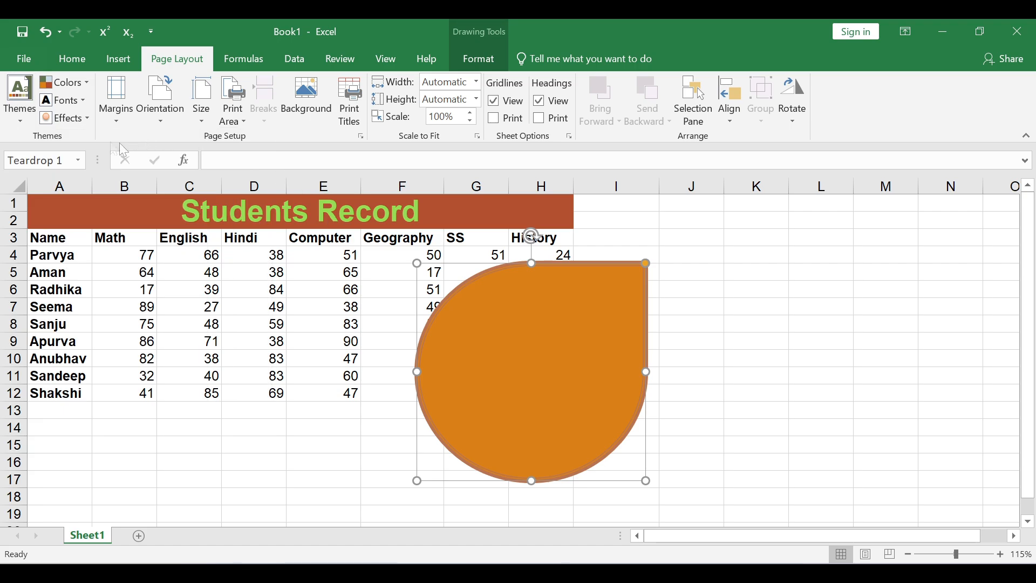
click(111, 122)
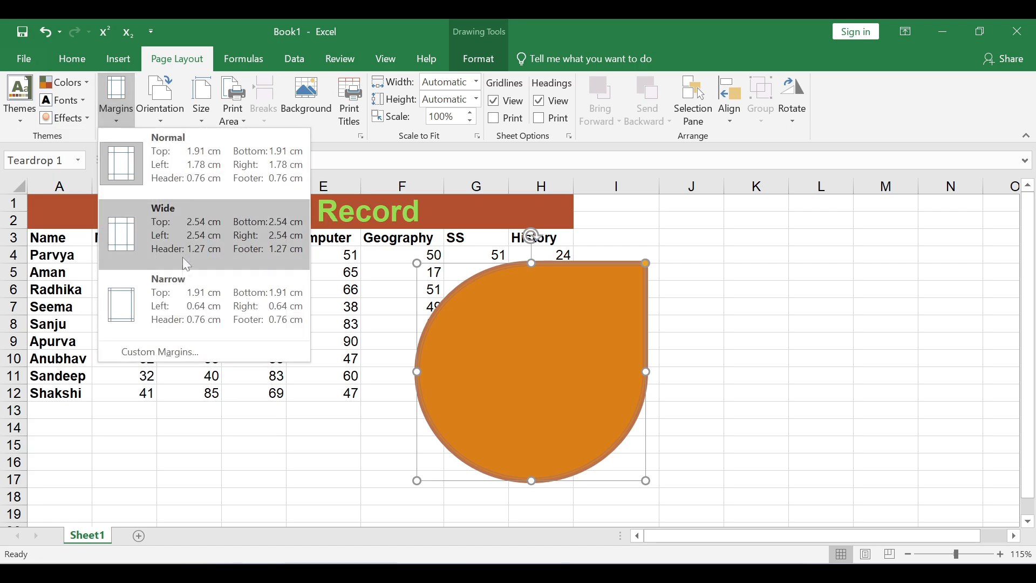
click(342, 316)
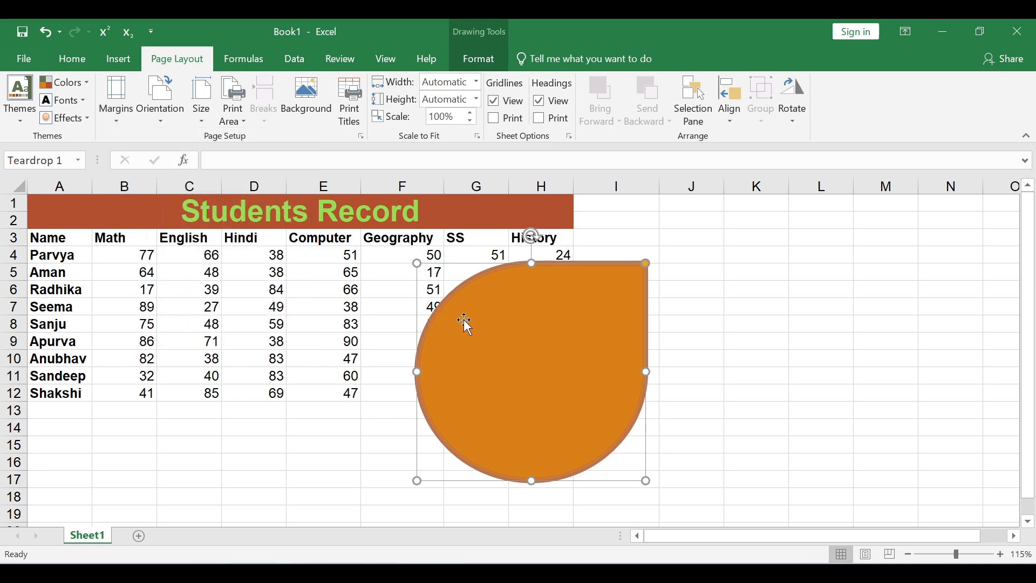
click(384, 308)
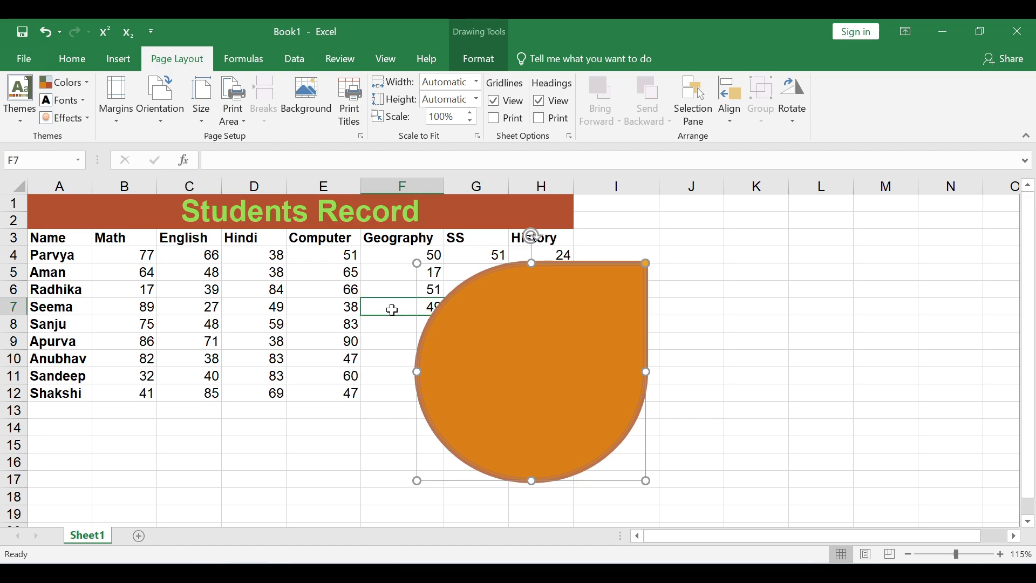
click(465, 373)
click(466, 375)
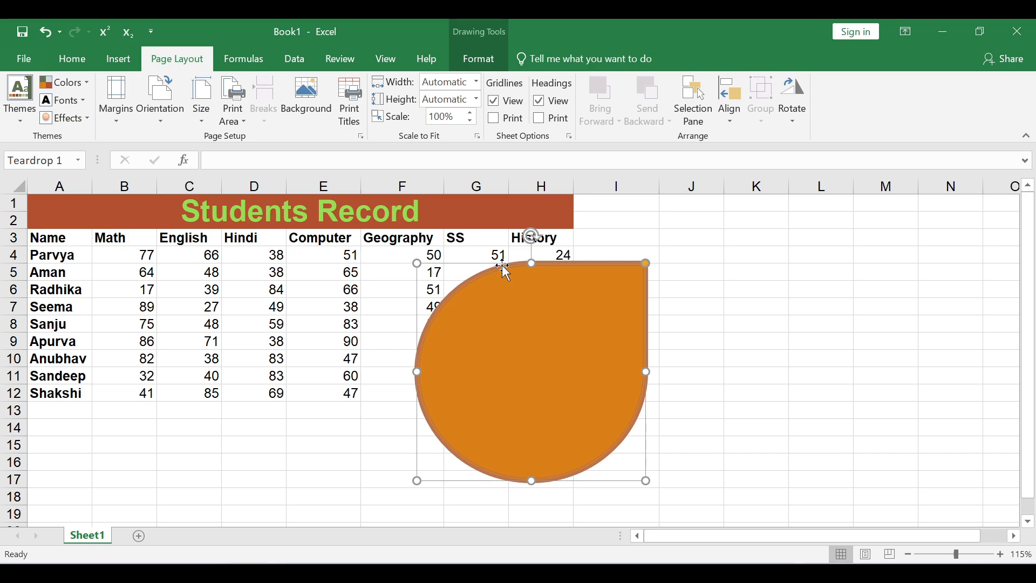
Step: Delete the teardrop shape from the sheet and check the student record in print preview
key(Delete)
click(318, 301)
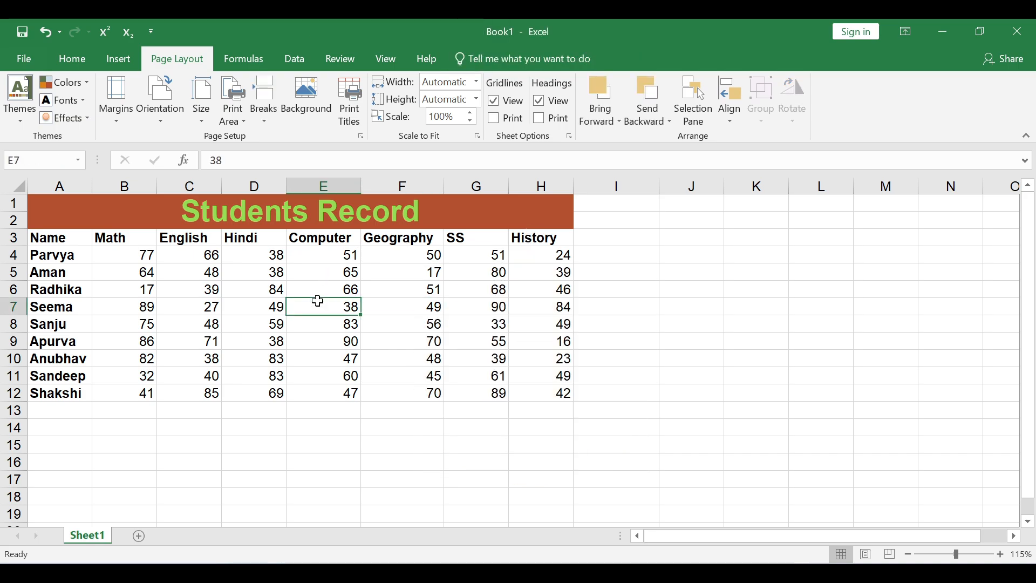
key(ctrl+p)
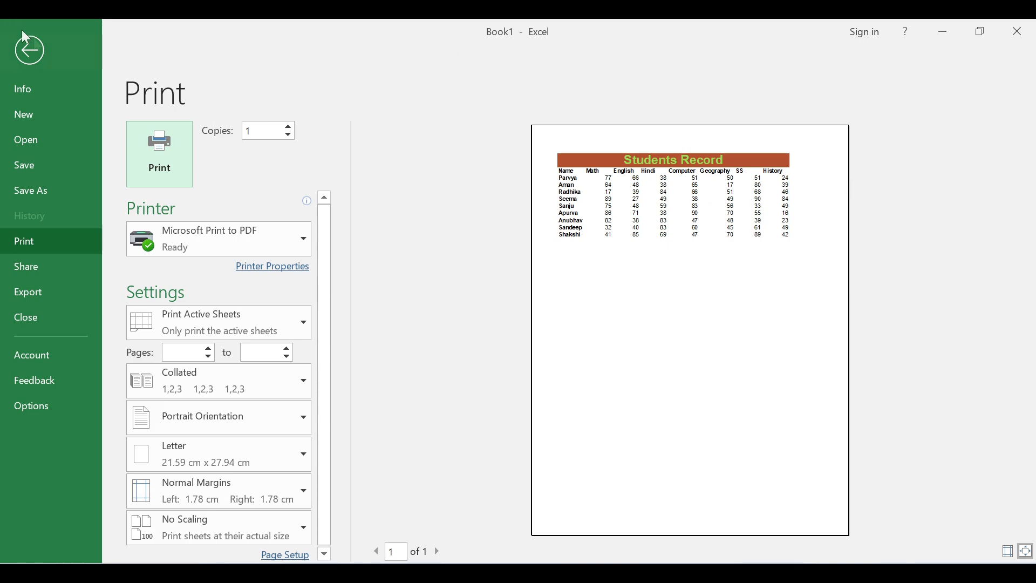
click(30, 50)
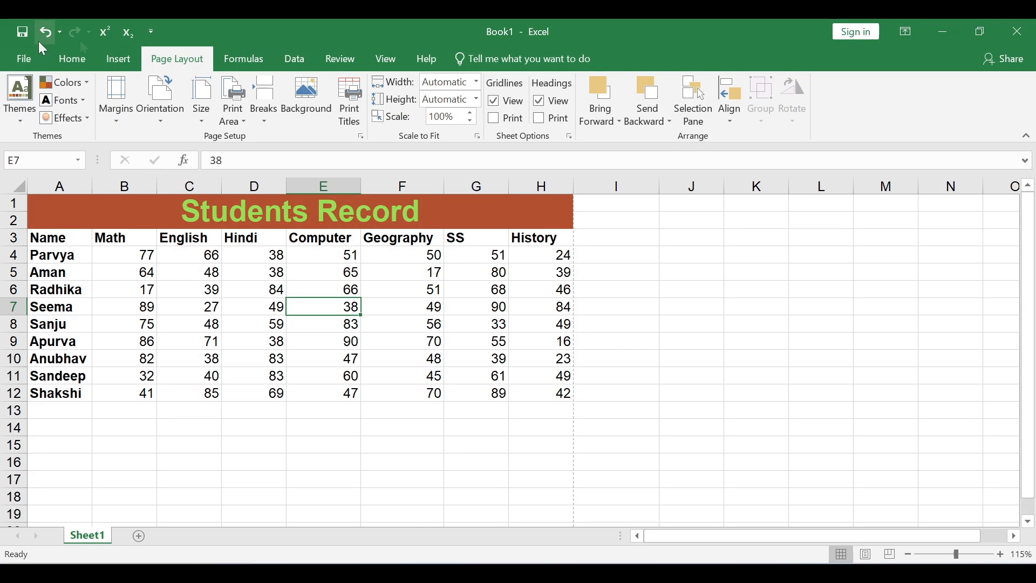
Step: Set custom page margins of 1 cm for top and bottom and 7.05 cm for left and right
click(113, 123)
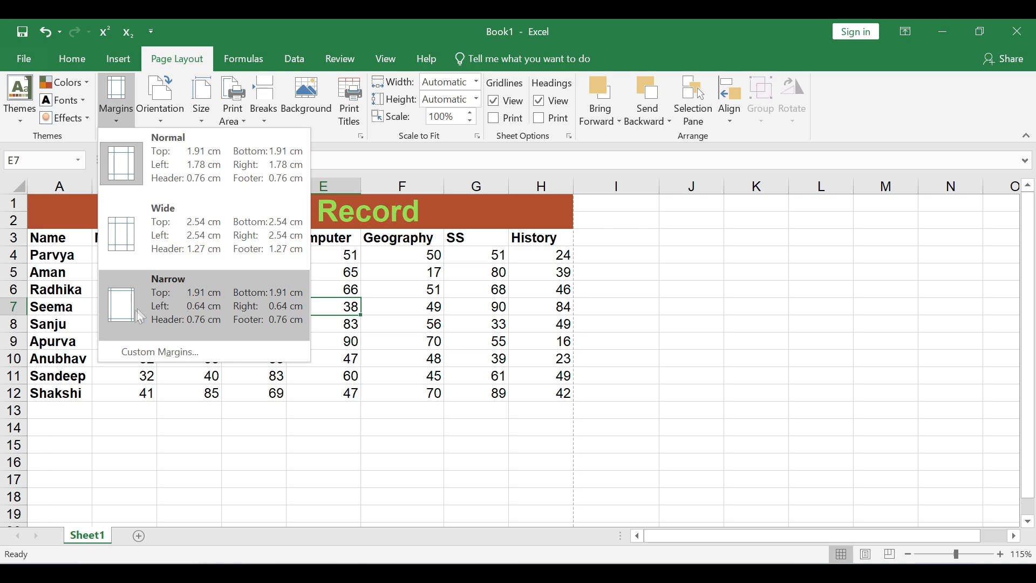
click(157, 350)
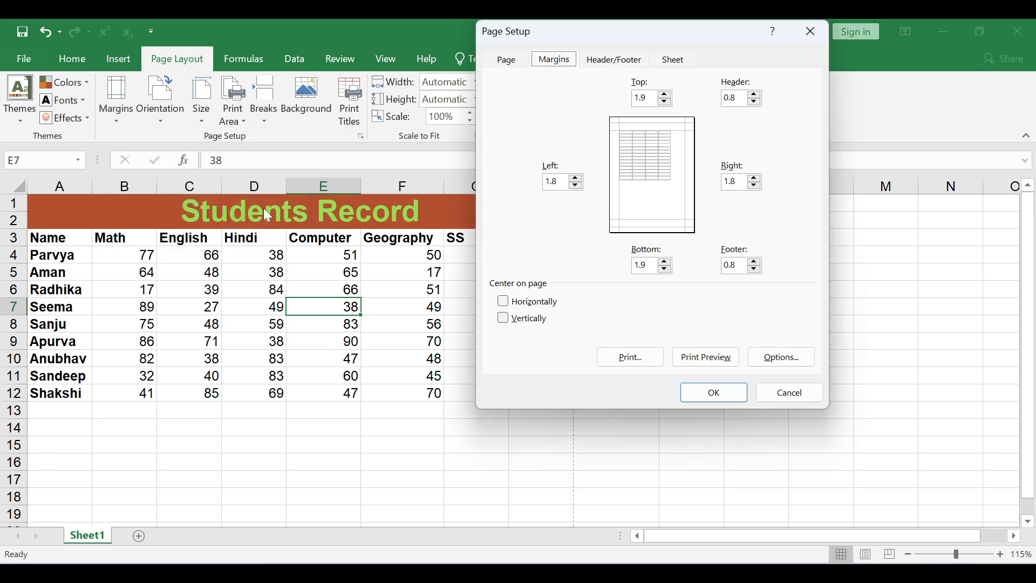
double_click(645, 98)
text(0.4)
key(BackSpace)
key(BackSpace)
key(BackSpace)
text(1)
click(657, 266)
key(BackSpace)
key(BackSpace)
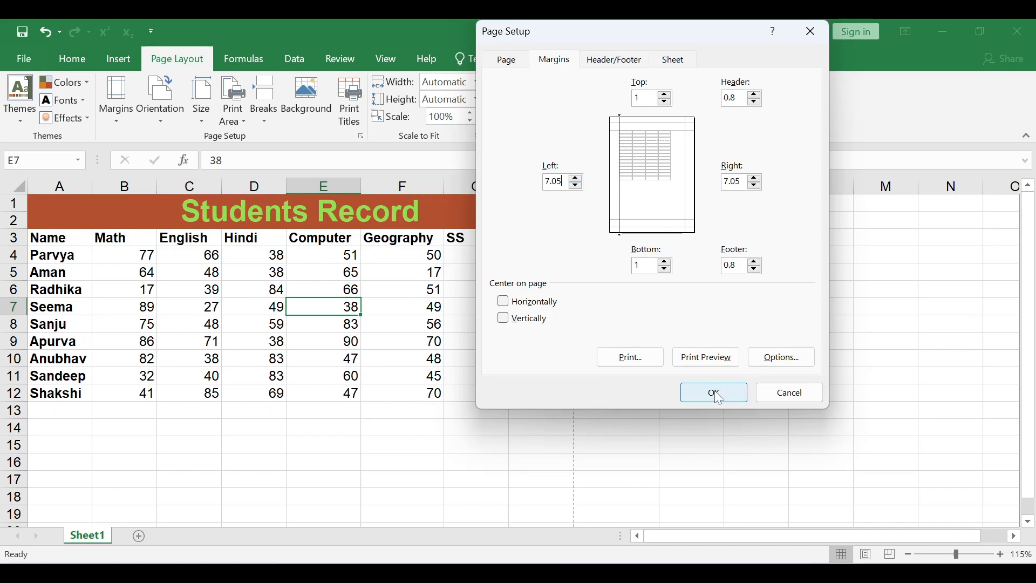
click(716, 393)
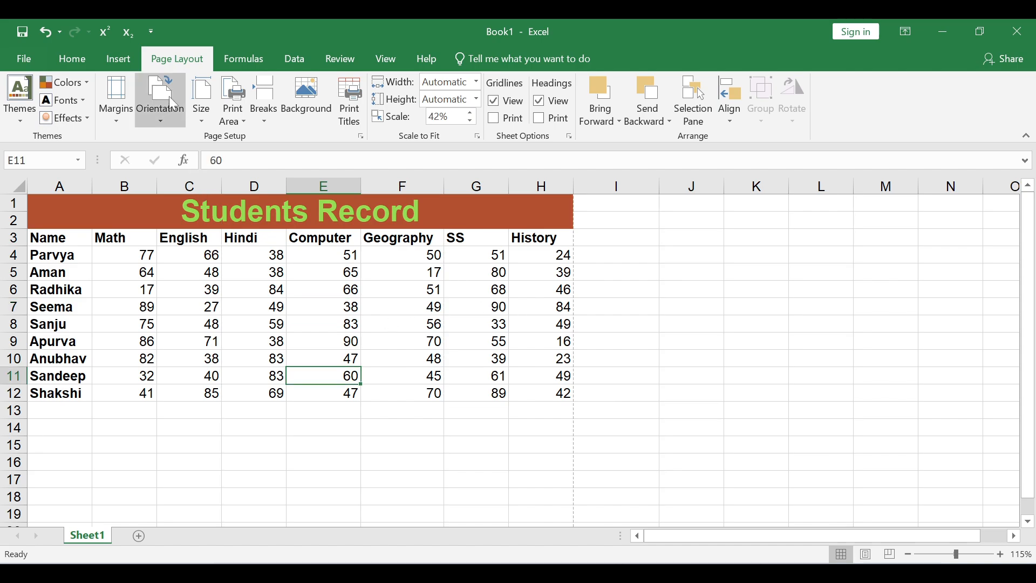
Step: Look at the page orientation options and the preset paper sizes without changing either
click(171, 120)
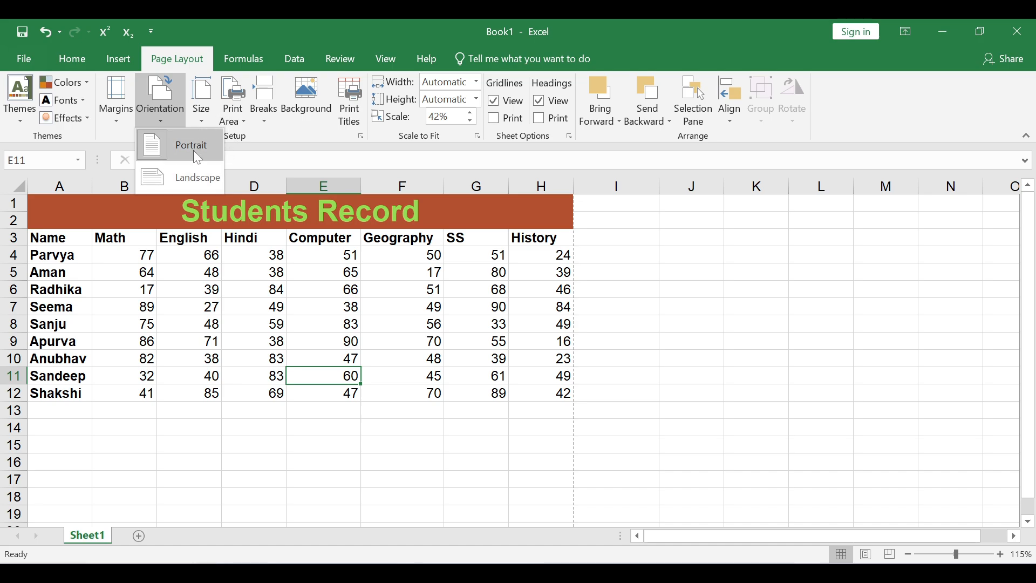
key(Escape)
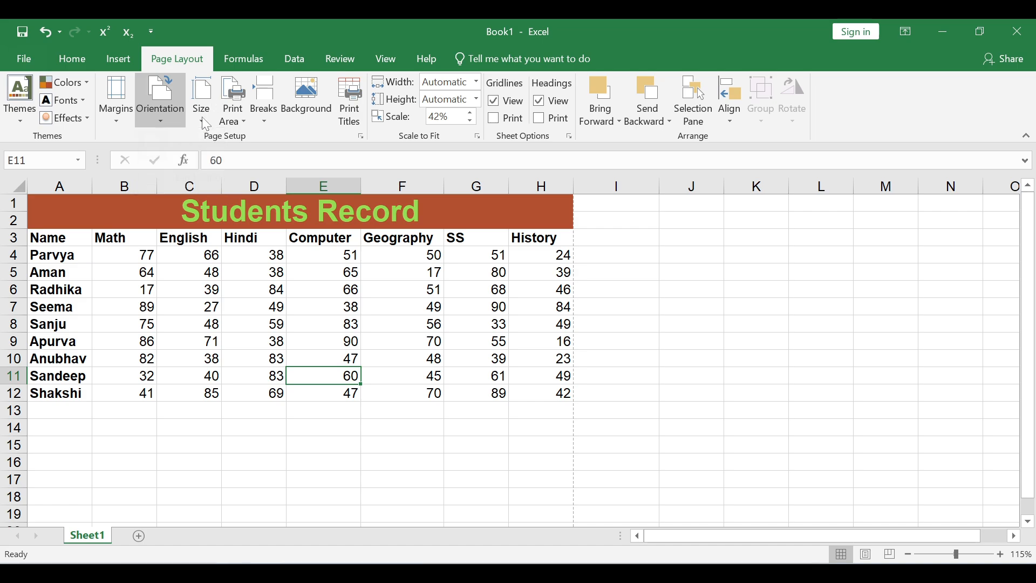
click(205, 121)
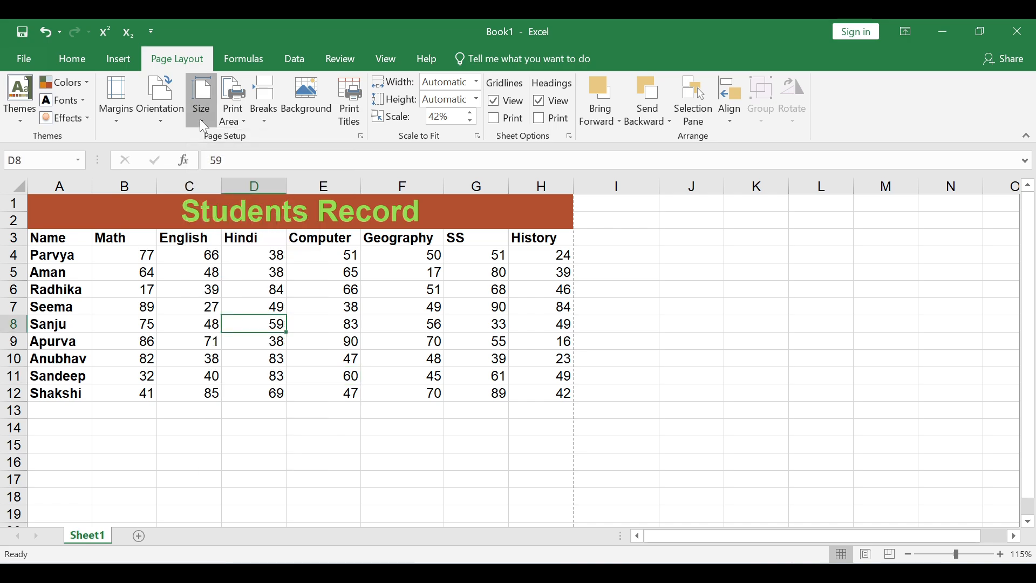
click(199, 118)
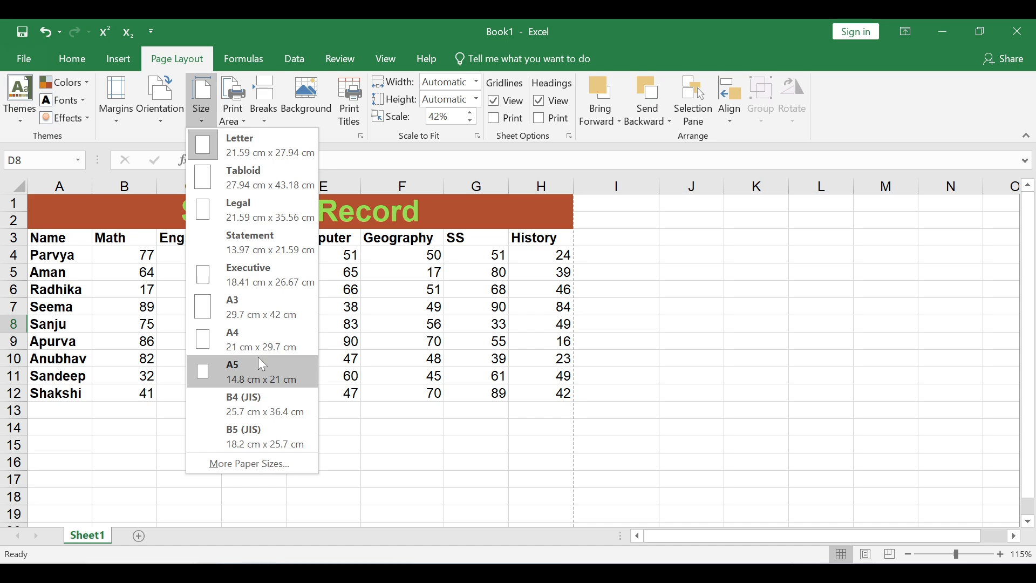
click(254, 275)
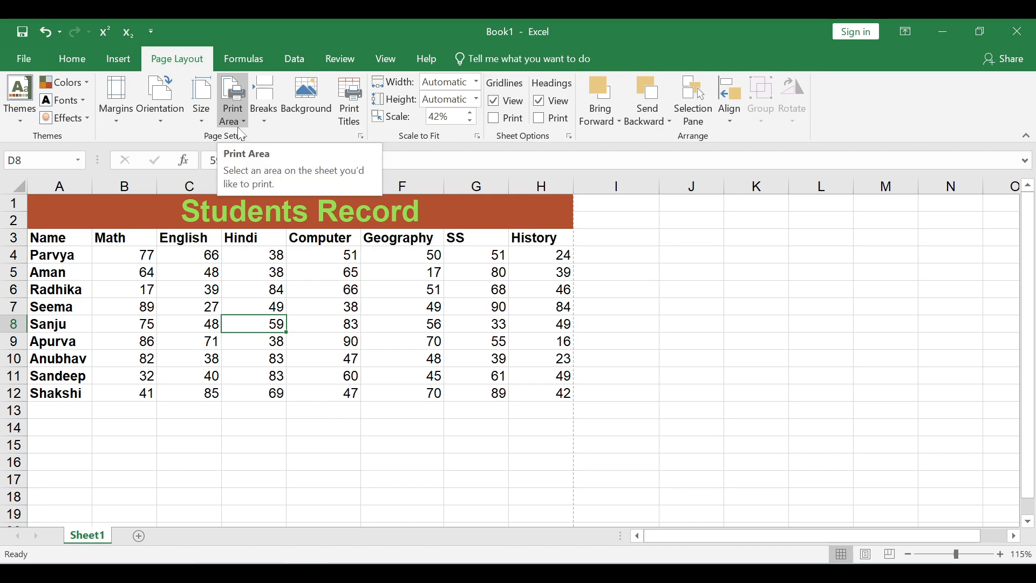
Step: Check how the student record prints with the custom margins in print preview, then return to the sheet
click(205, 297)
key(ctrl+Down)
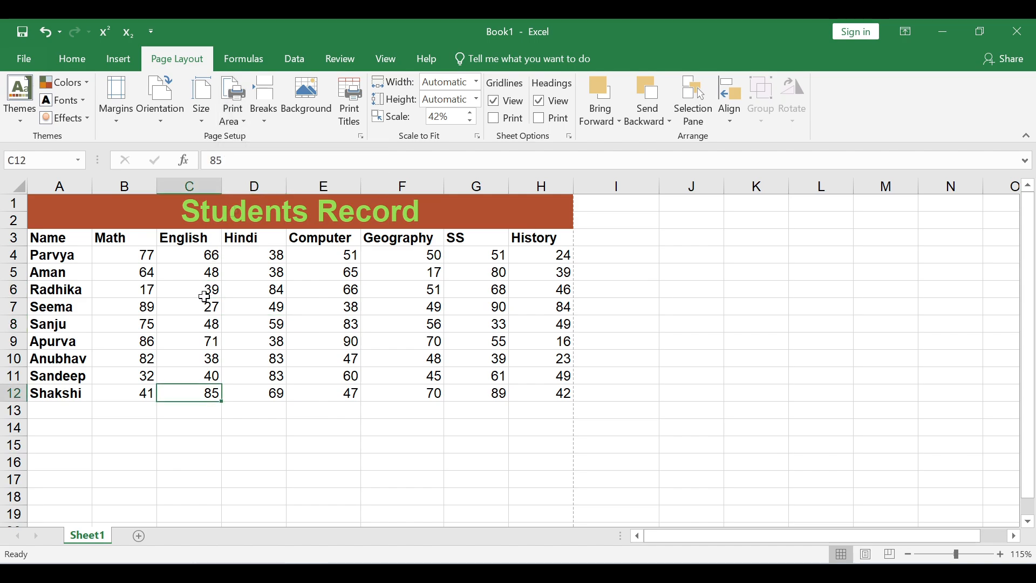
key(ctrl+F1)
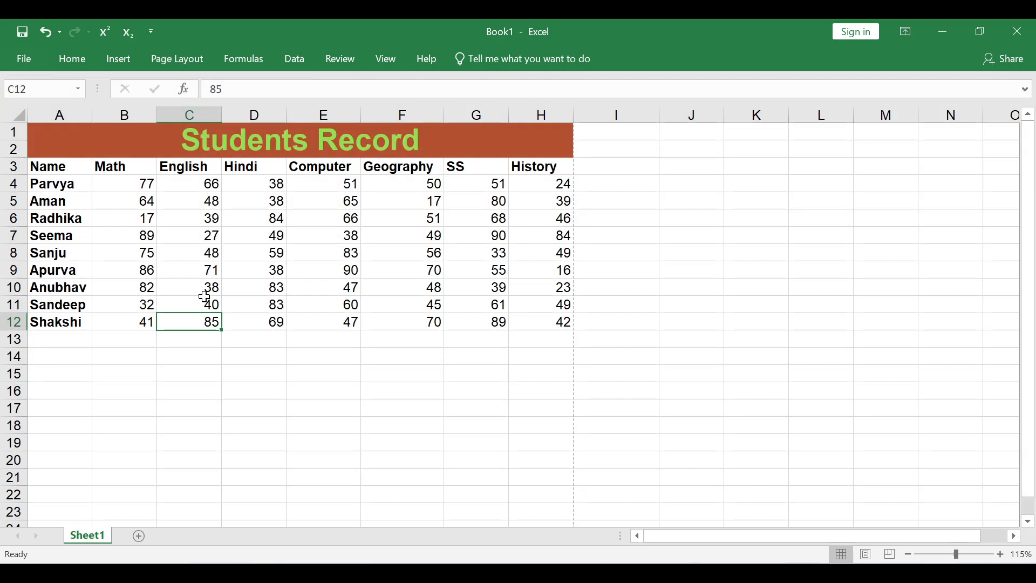
key(ctrl+F1)
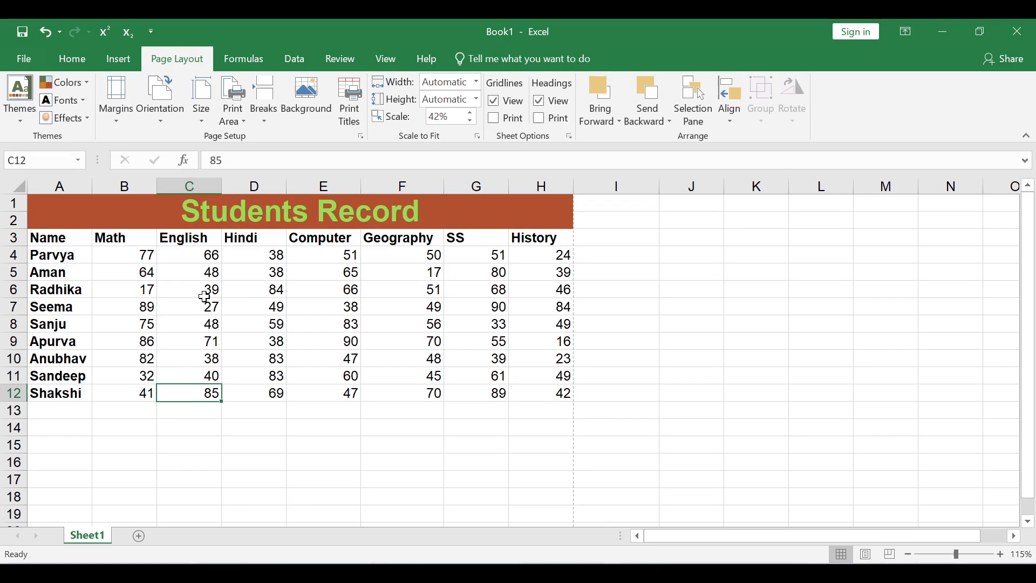
key(ctrl+p)
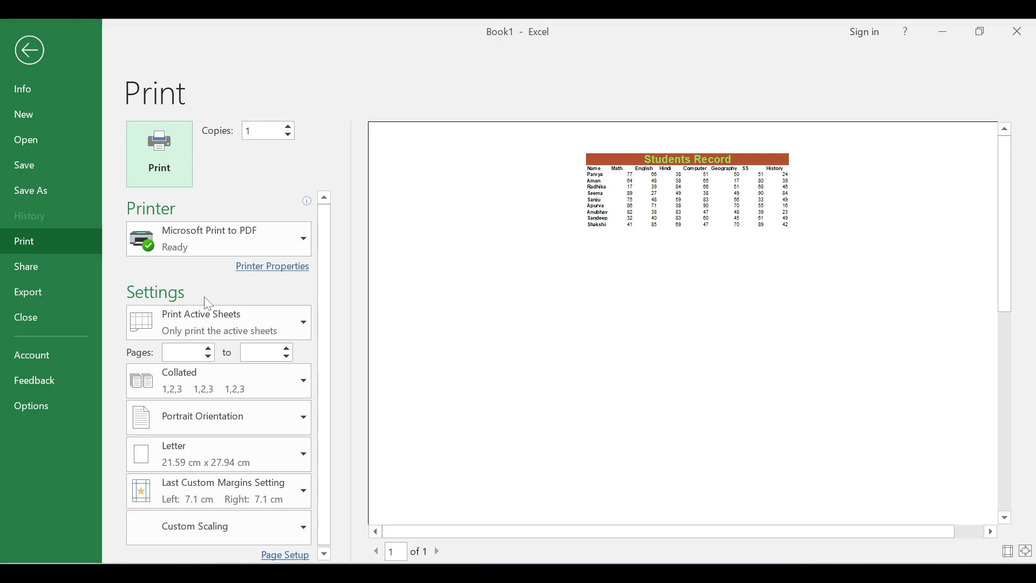
click(24, 50)
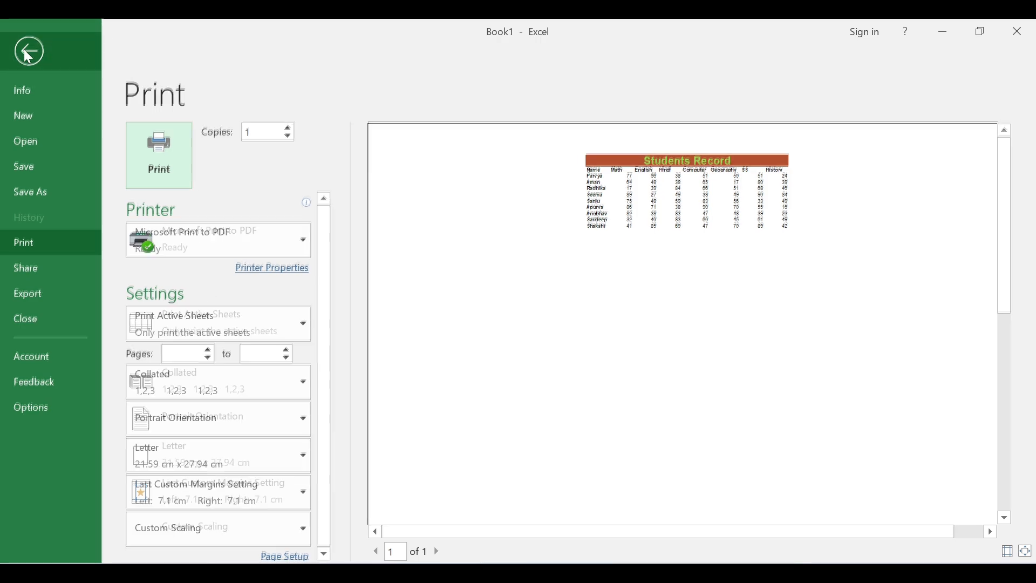
Step: Set the title and heading rows A1:H3 as the print area and check it in print preview
click(239, 257)
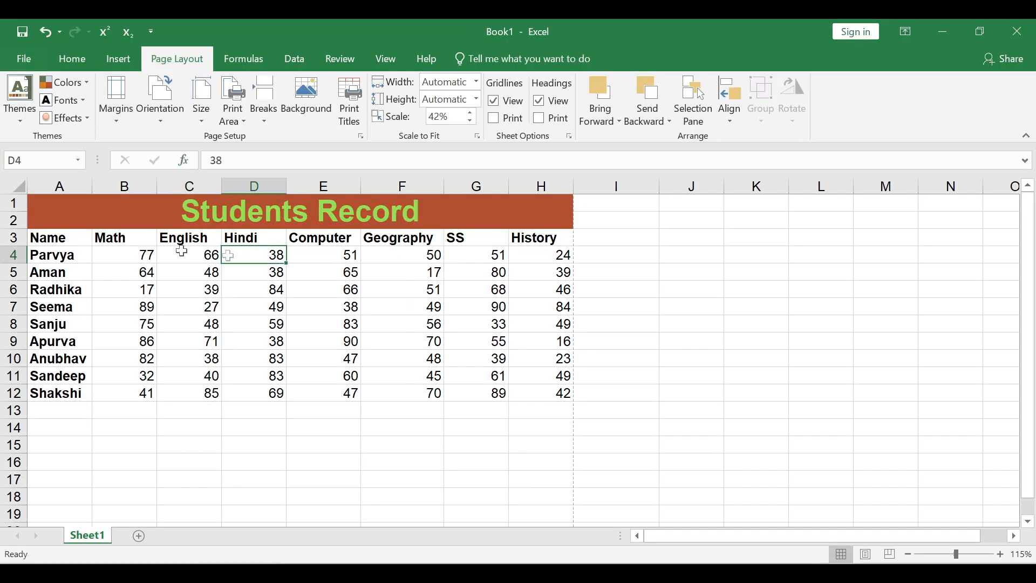
drag(145, 269, 194, 272)
click(146, 256)
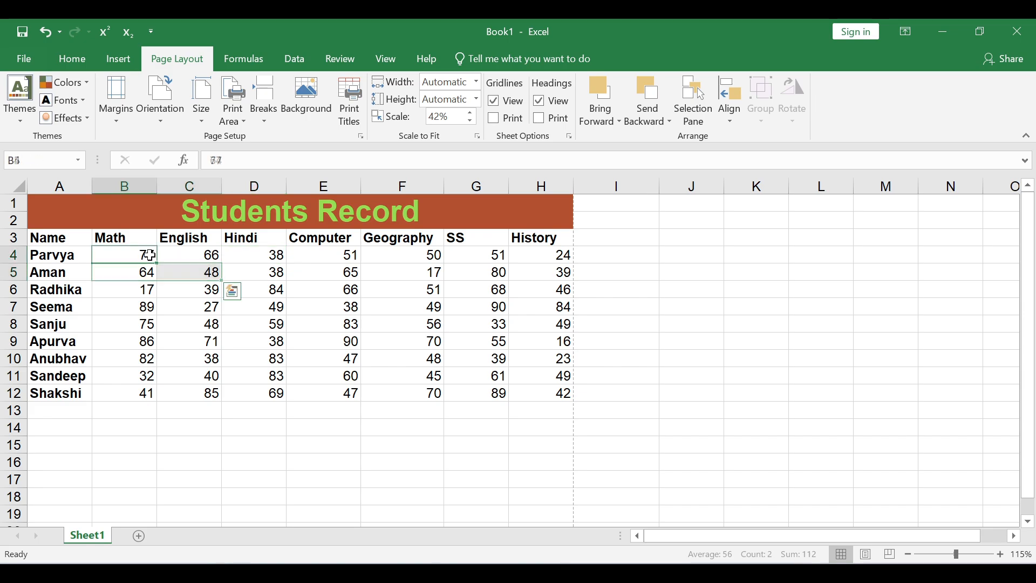
click(126, 218)
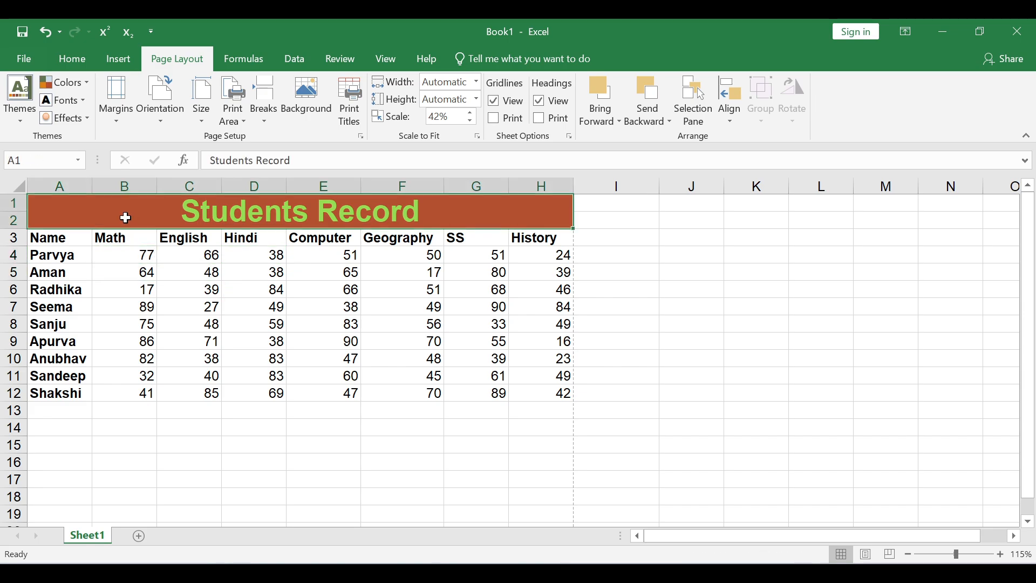
drag(126, 218, 125, 232)
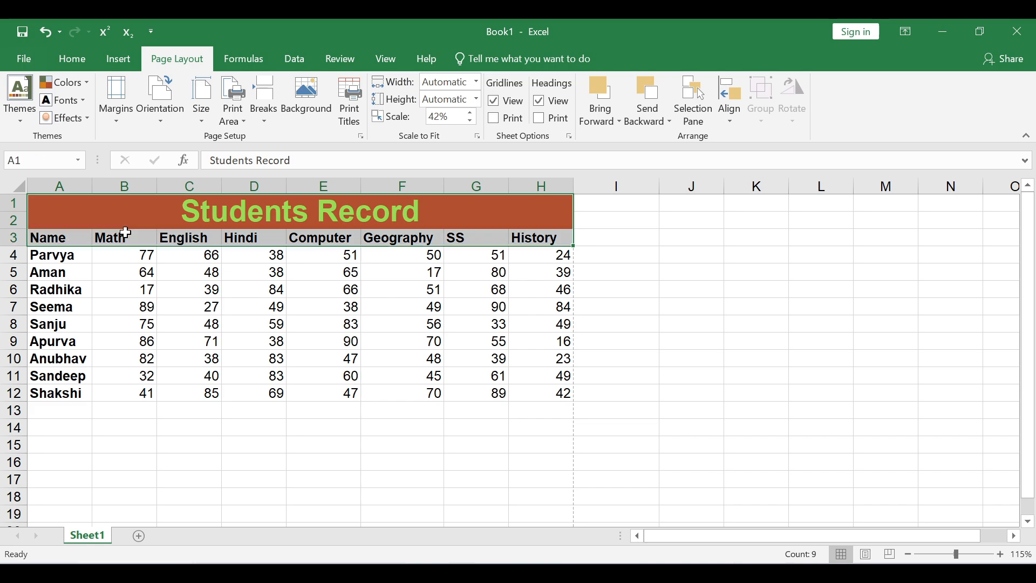
click(240, 124)
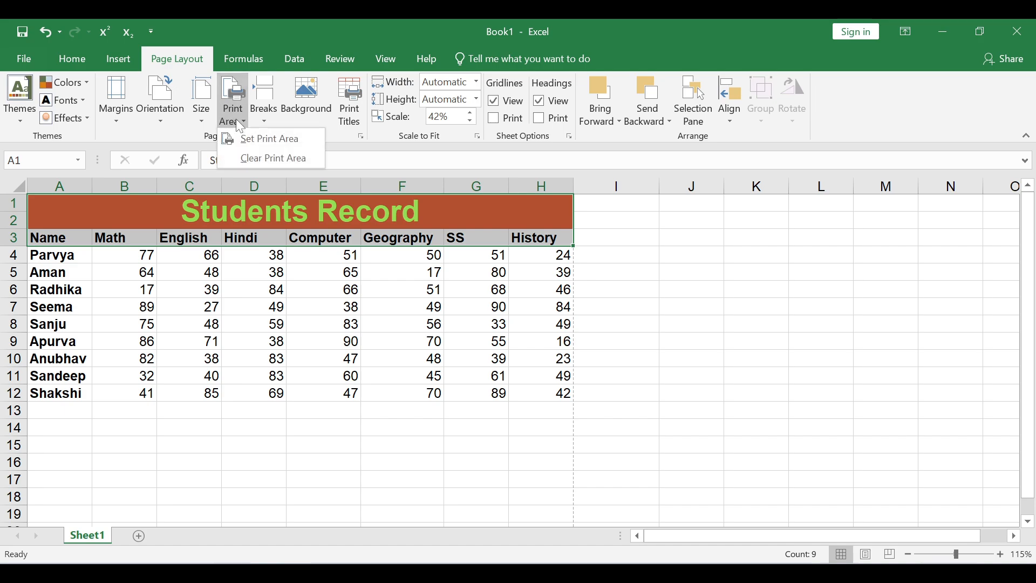
click(267, 144)
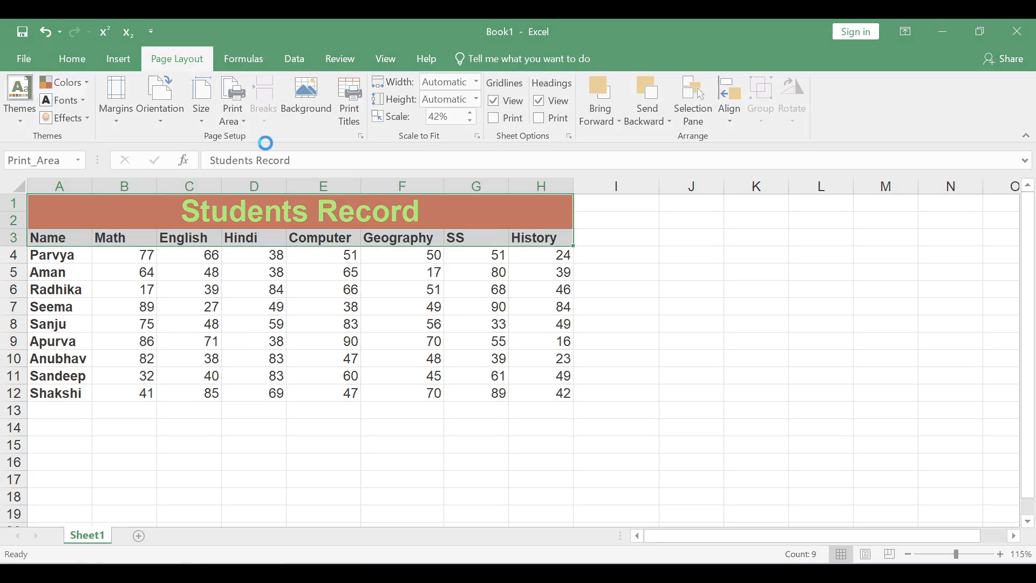
key(ctrl+p)
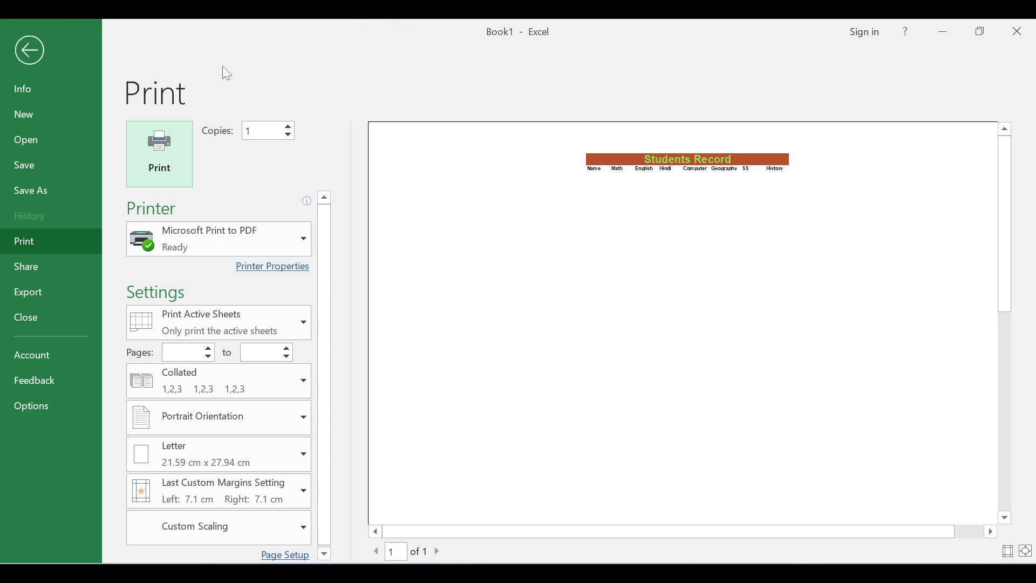
click(30, 53)
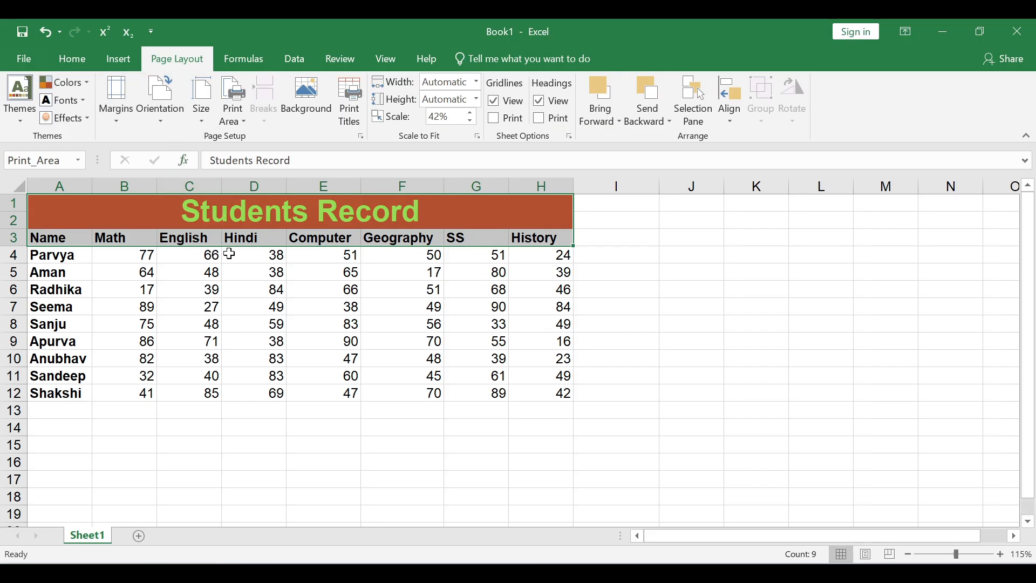
Step: Clear the print area set on the title and heading rows of the student record
click(242, 120)
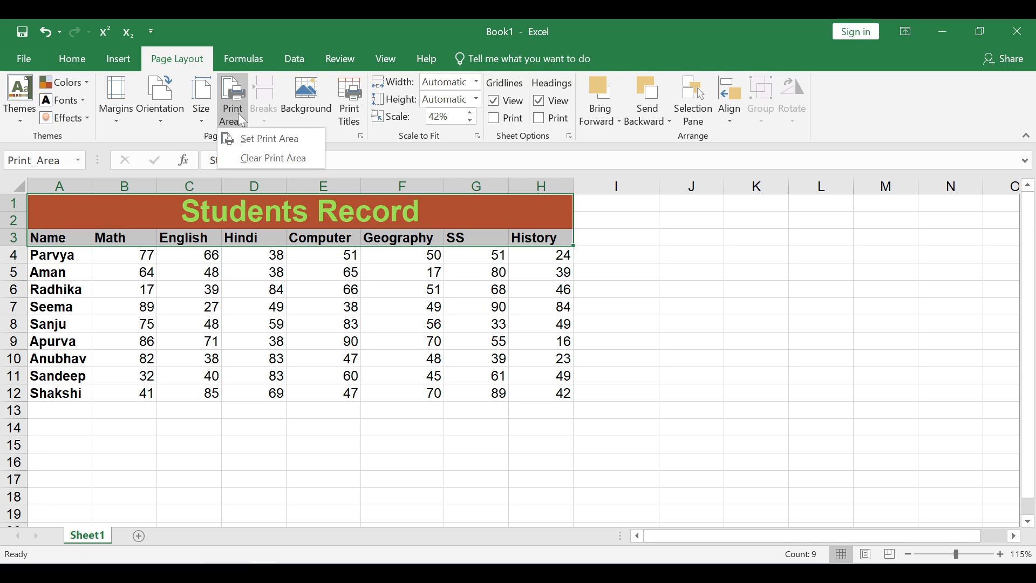
click(283, 159)
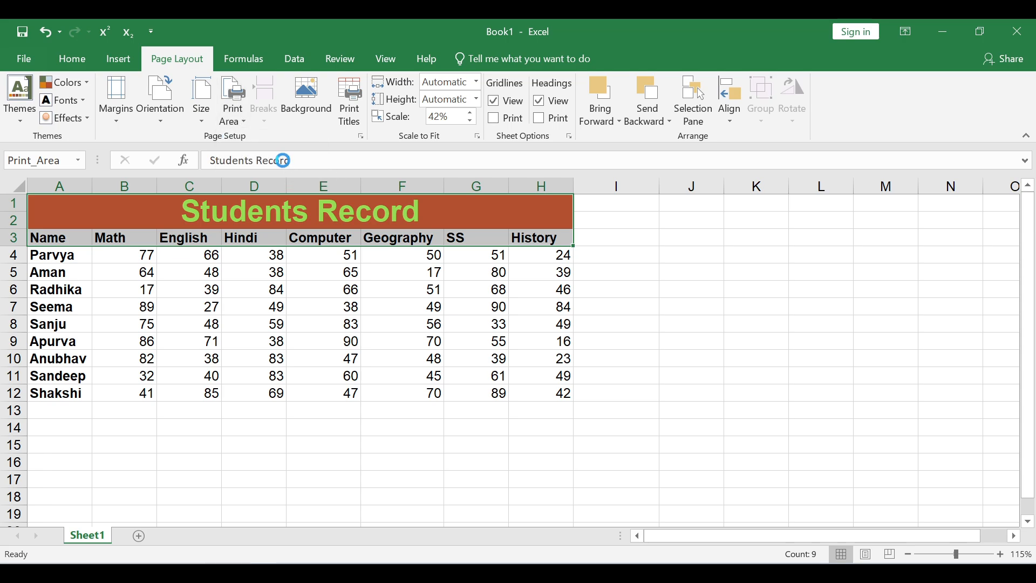
click(284, 325)
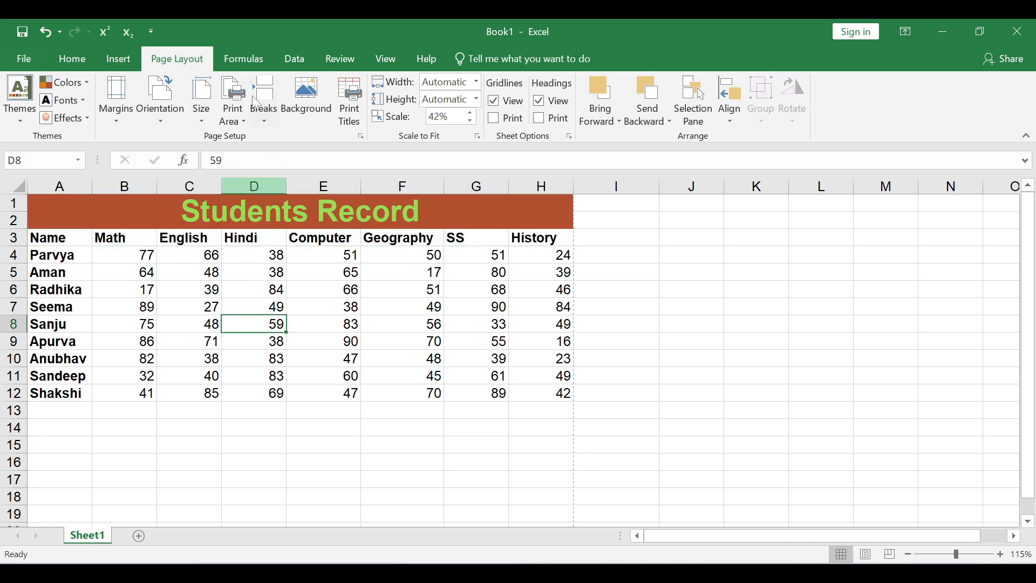
click(263, 122)
click(262, 124)
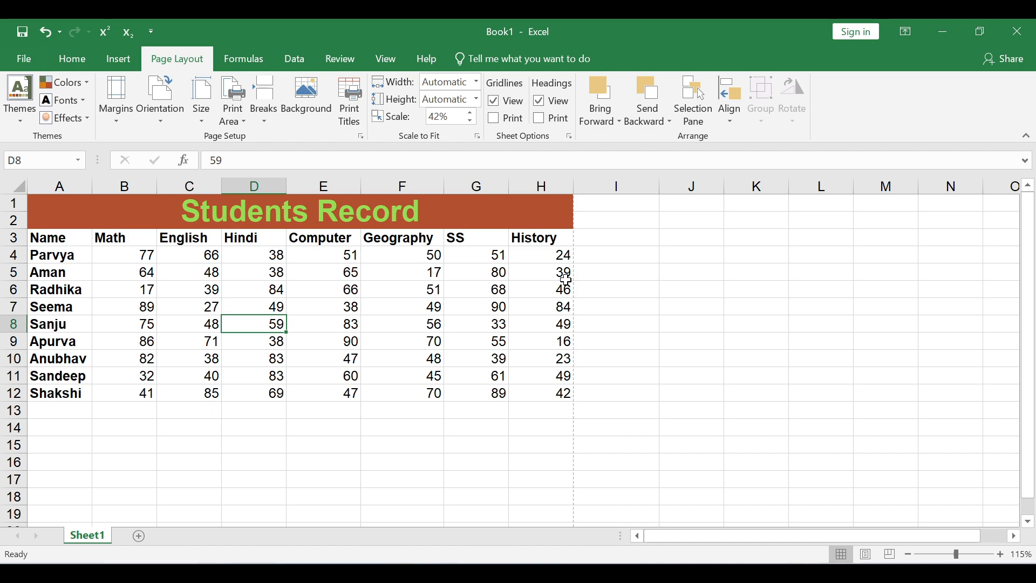
Step: Copy the whole student record table A1:H12 and paste it beside the original at I1 and at Q1
click(258, 213)
drag(258, 213, 260, 398)
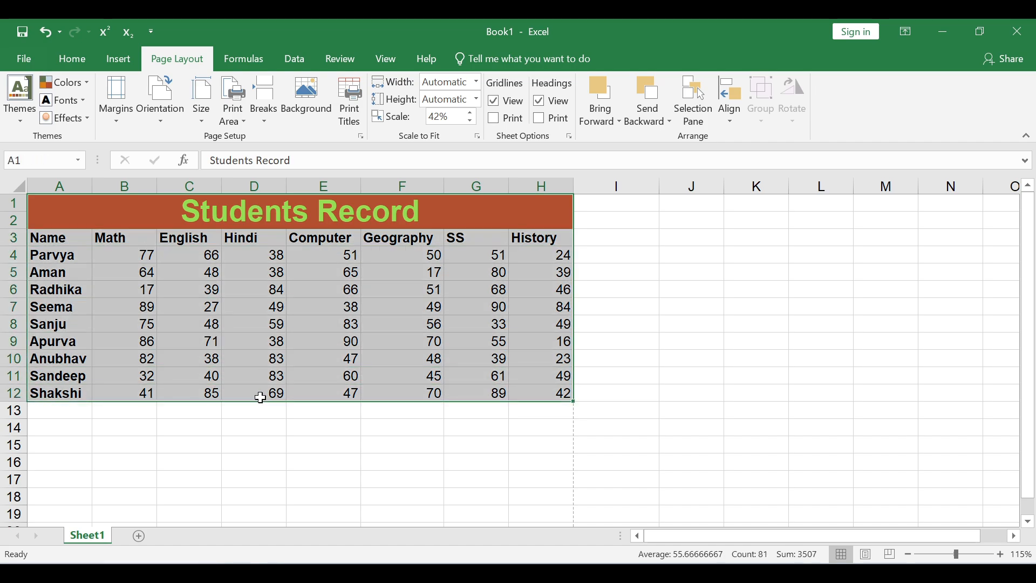
key(ctrl+c)
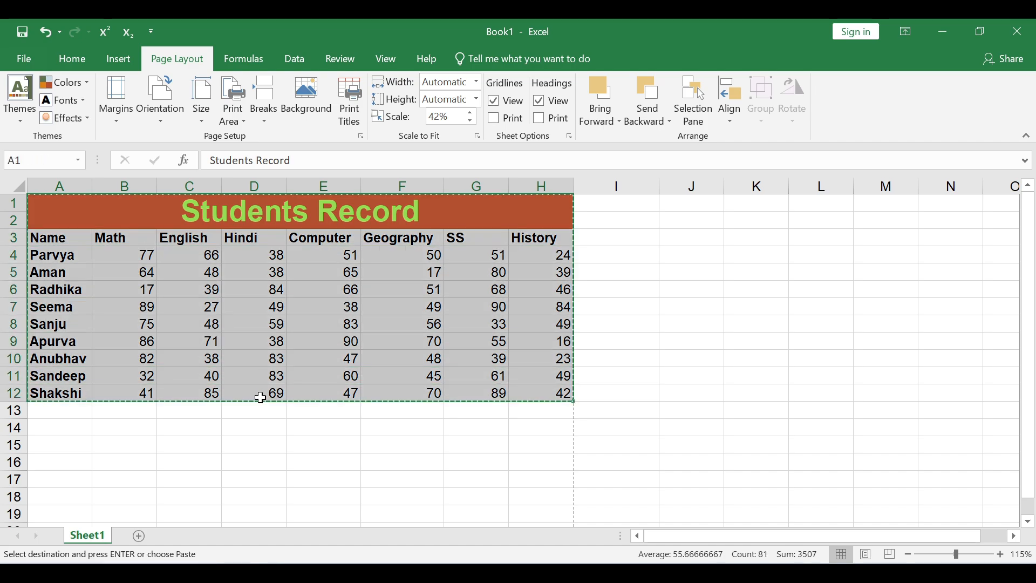
click(607, 208)
key(ctrl+v)
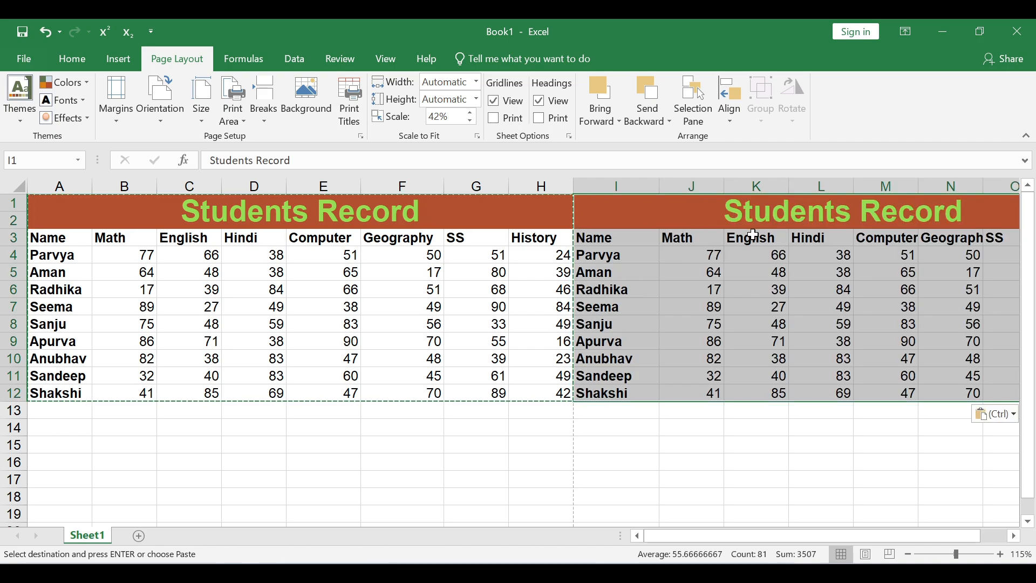
click(1014, 536)
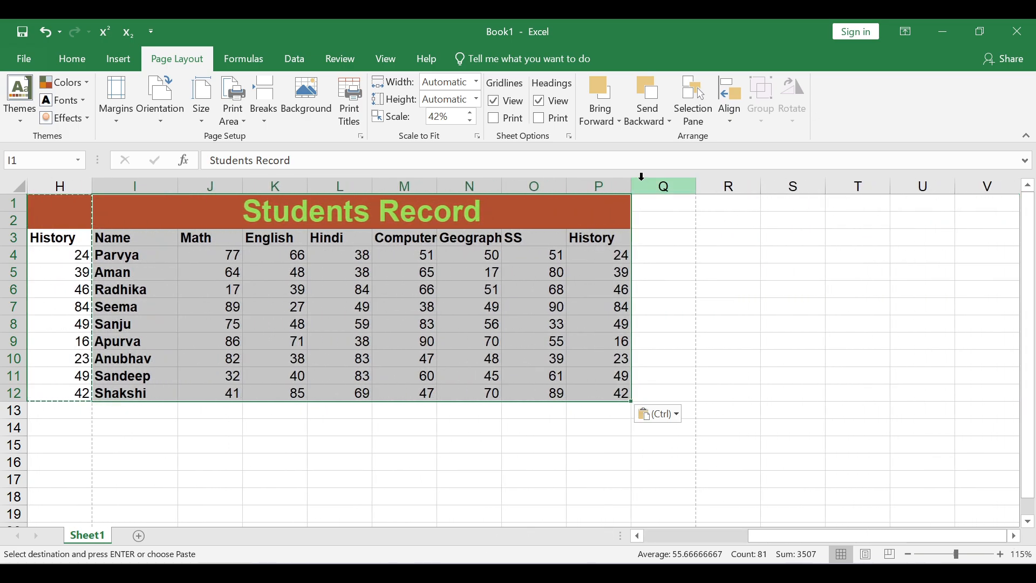
click(664, 208)
key(ctrl+v)
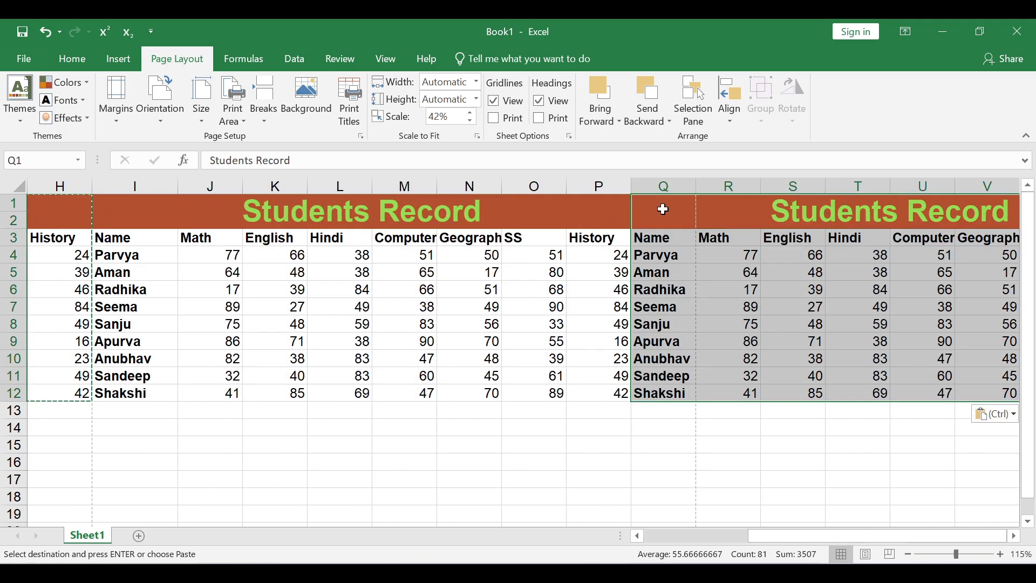
click(870, 525)
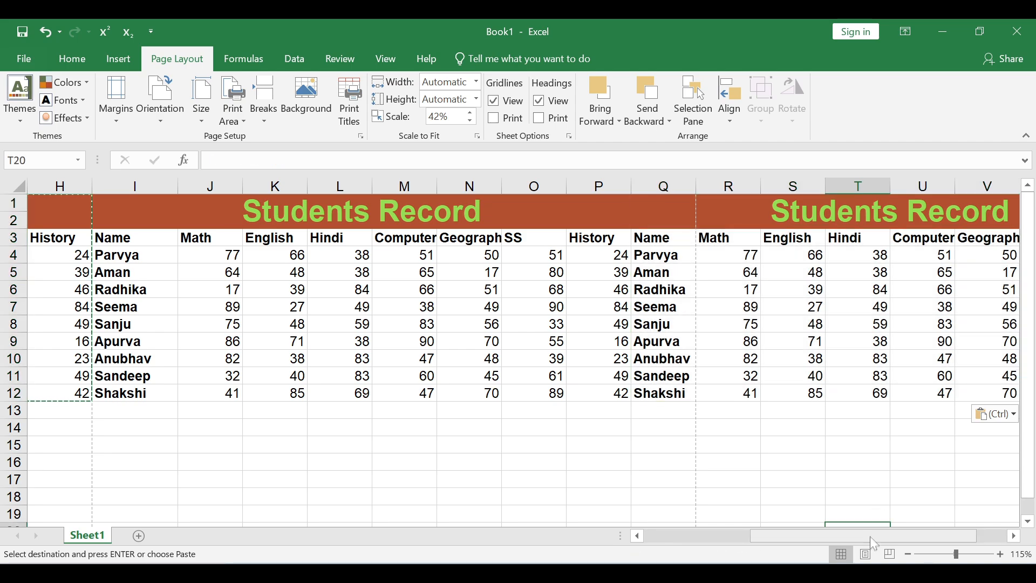
Step: Copy the student rows A4:H12 and paste them below the table at A13 and at I13
drag(870, 541, 623, 535)
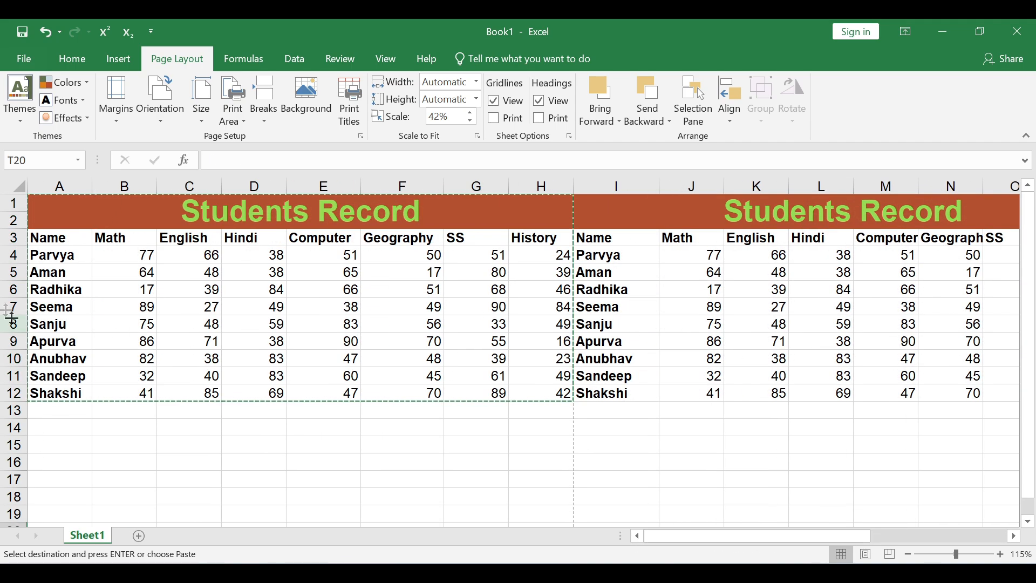
drag(58, 256, 527, 397)
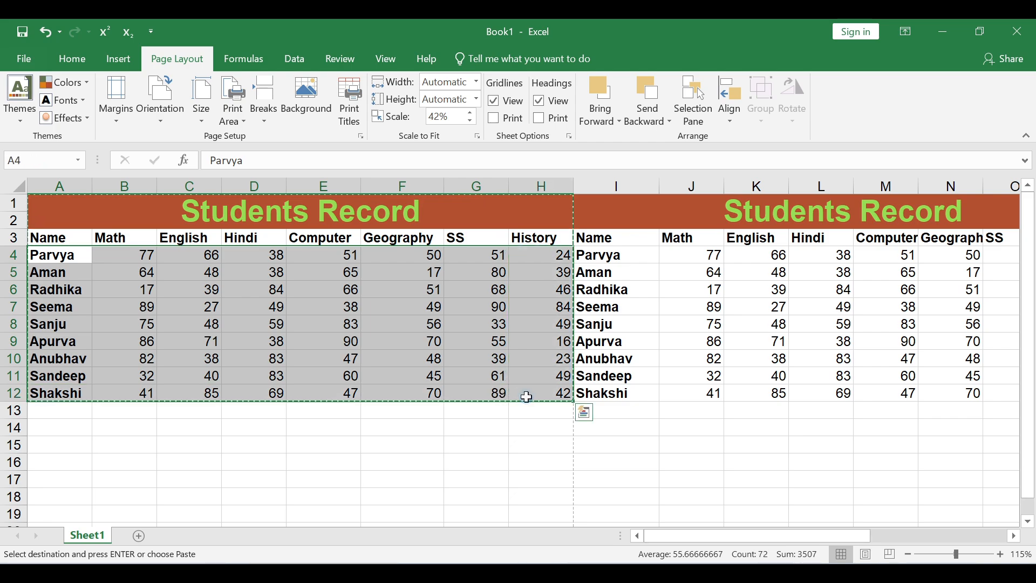
click(75, 414)
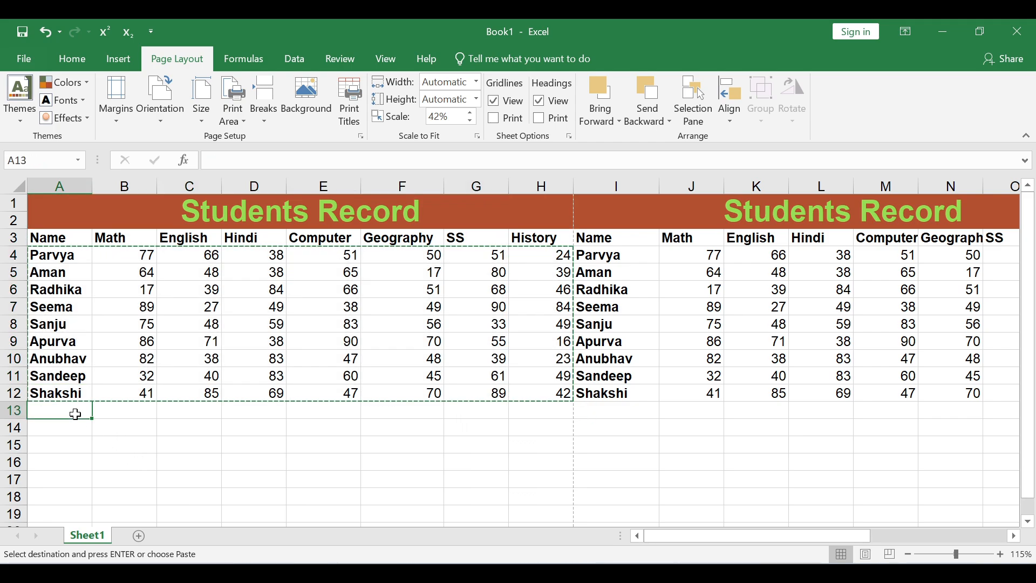
key(ctrl+v)
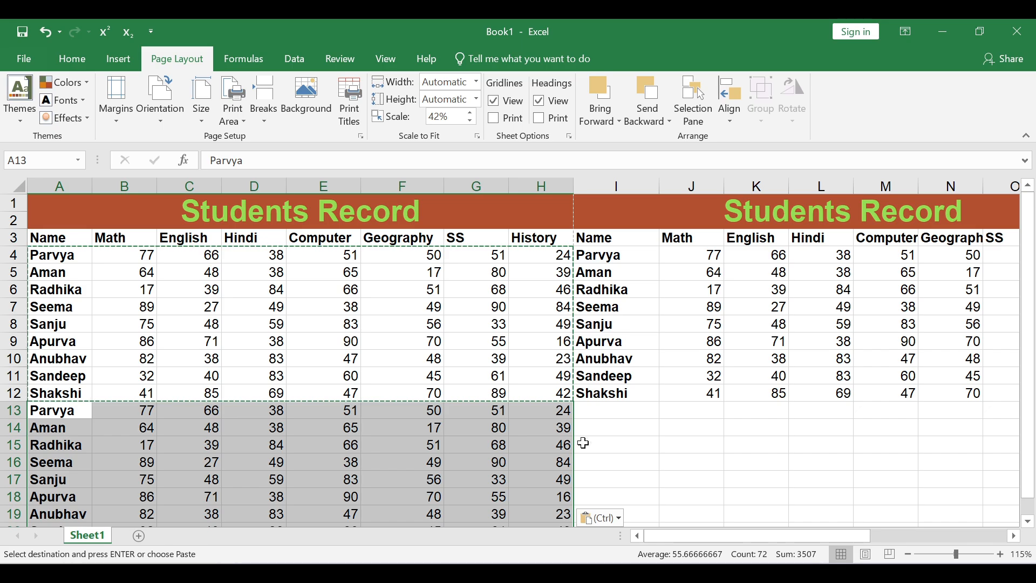
click(598, 410)
key(ctrl+v)
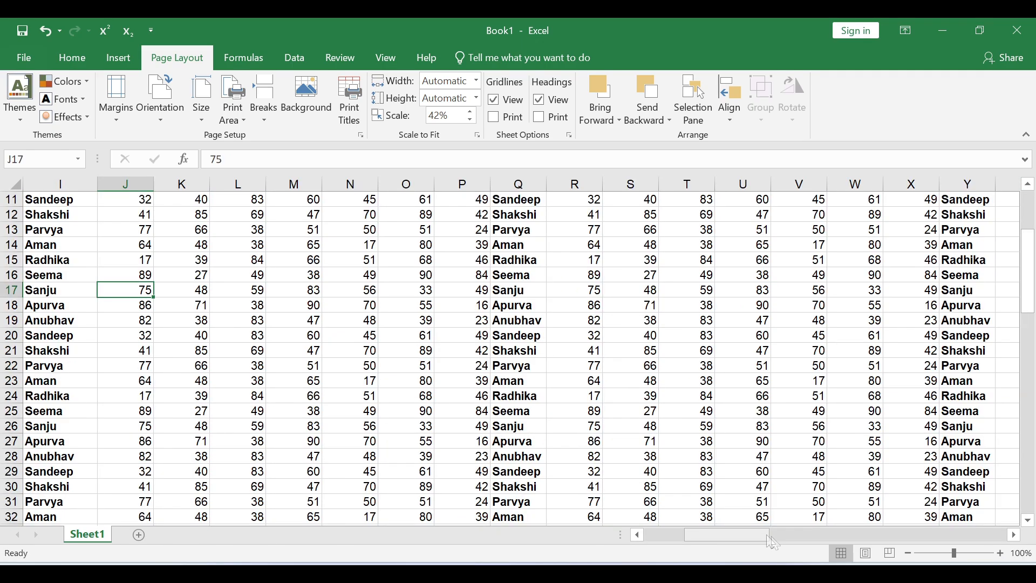
Step: Examine the extended student record page by page in print preview through to page 4, then return to the sheet
drag(771, 538, 701, 547)
scroll(210, 302, up, 4)
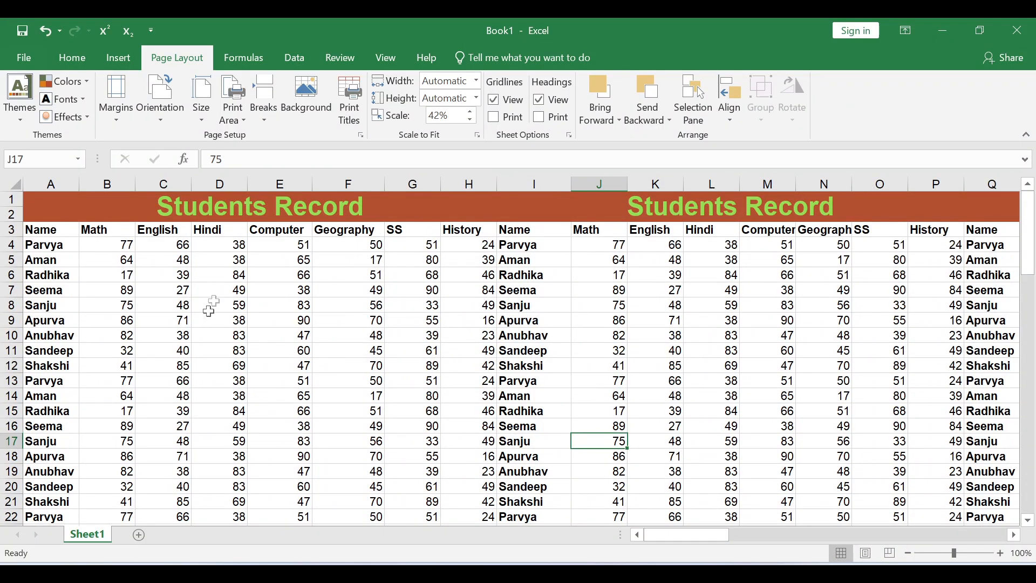
click(214, 287)
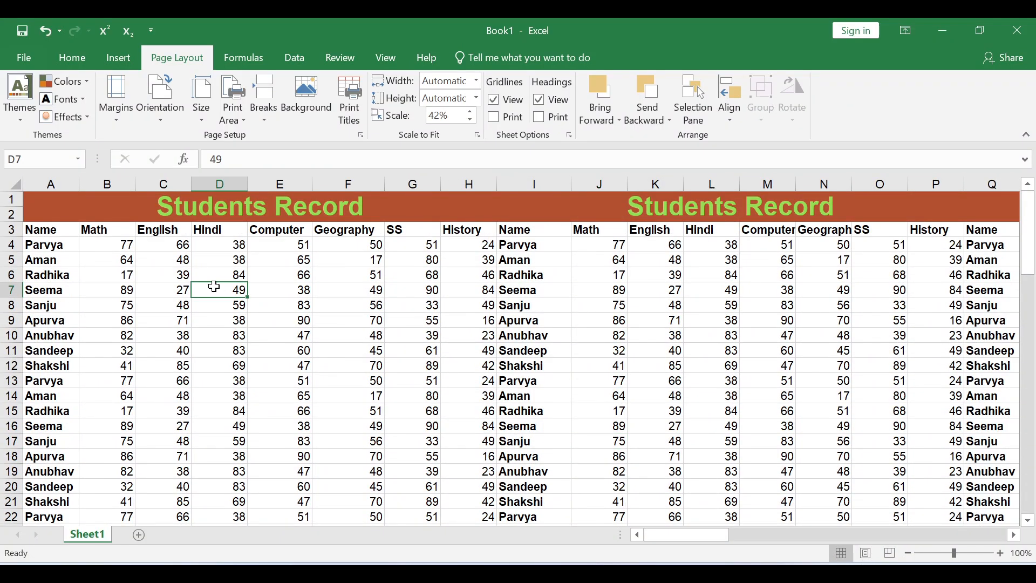
click(236, 262)
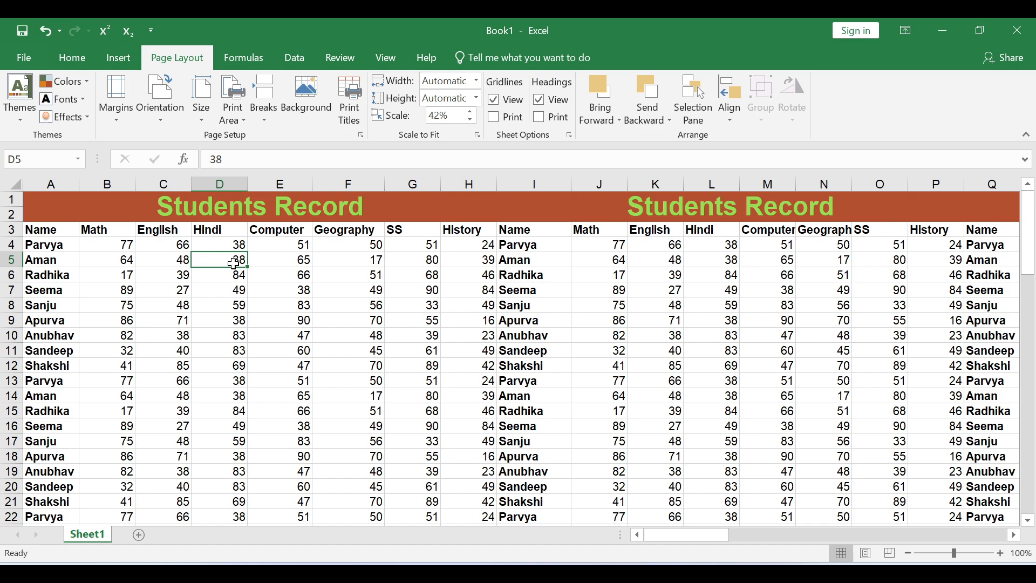
key(ctrl+p)
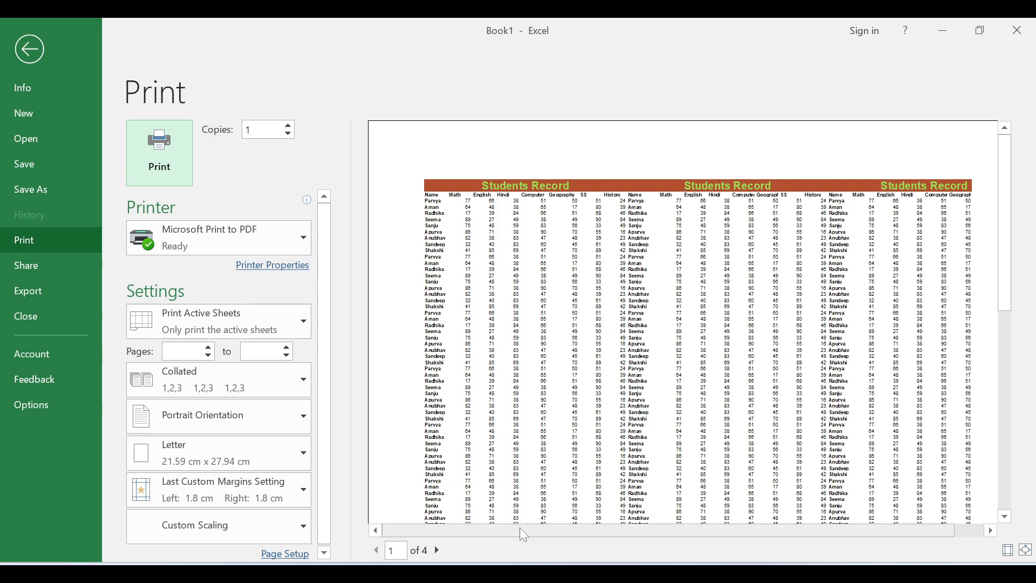
drag(520, 534, 625, 539)
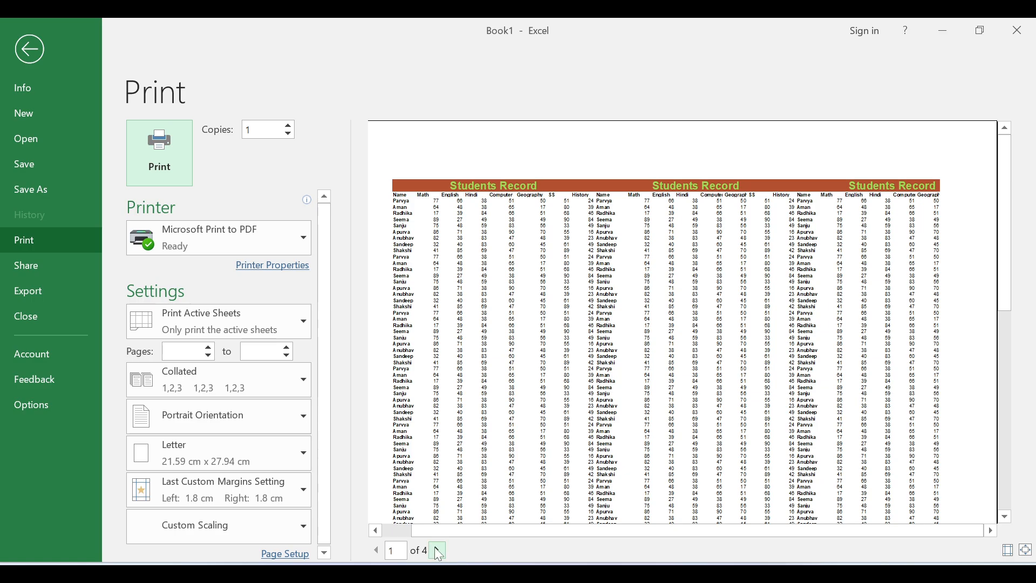
click(438, 550)
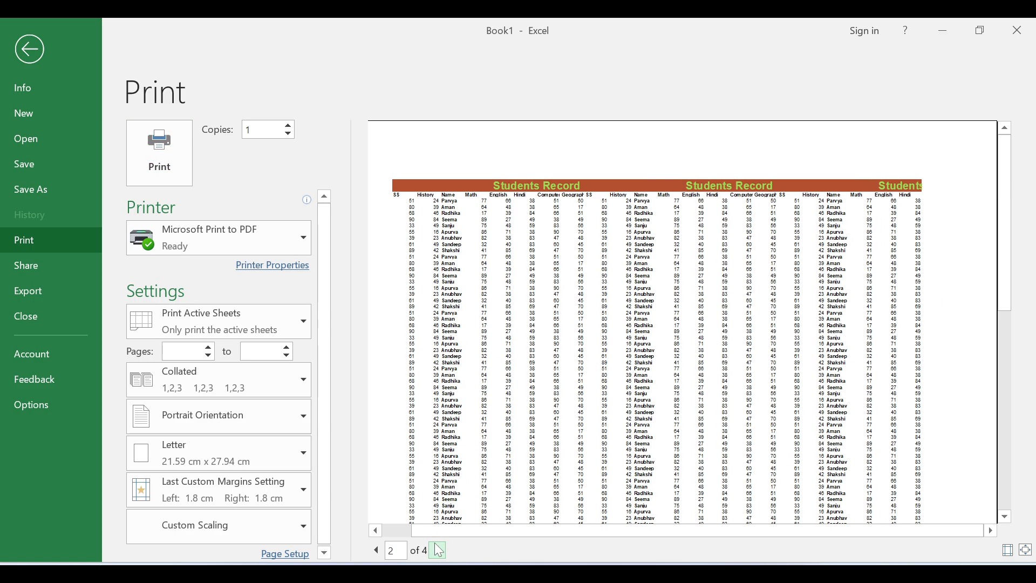
click(437, 550)
click(438, 550)
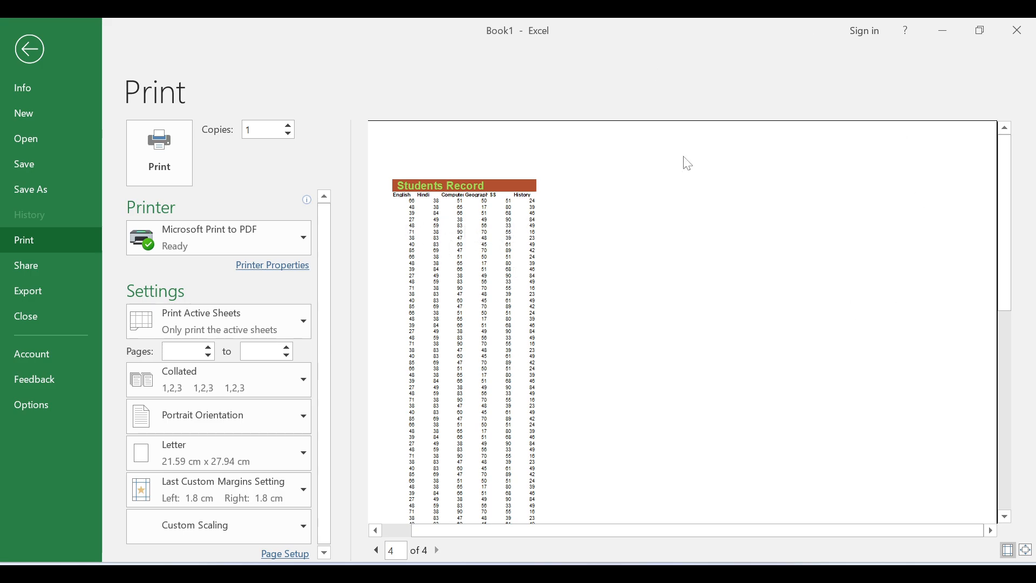
scroll(496, 402, down, 1)
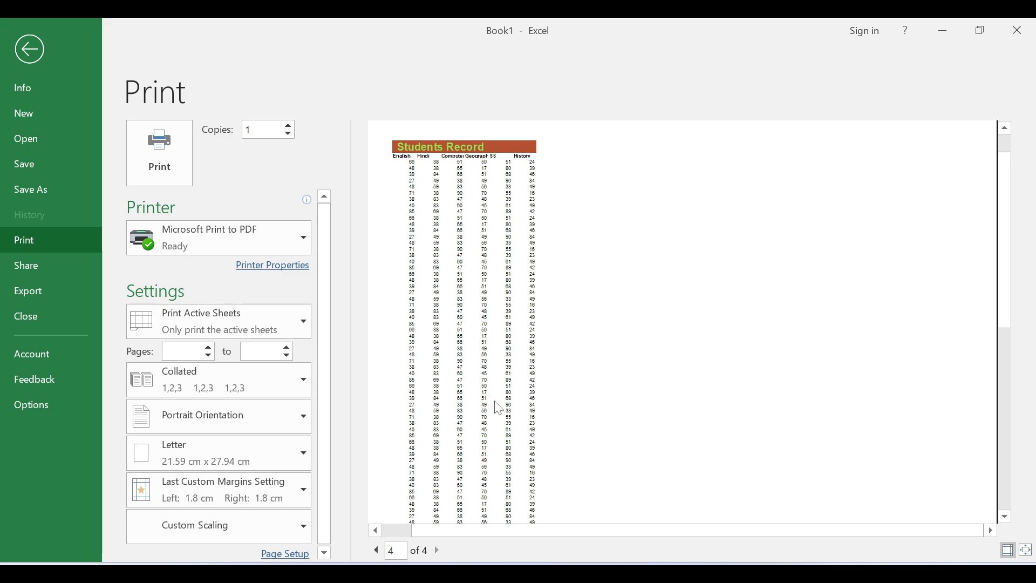
scroll(496, 408, down, 10)
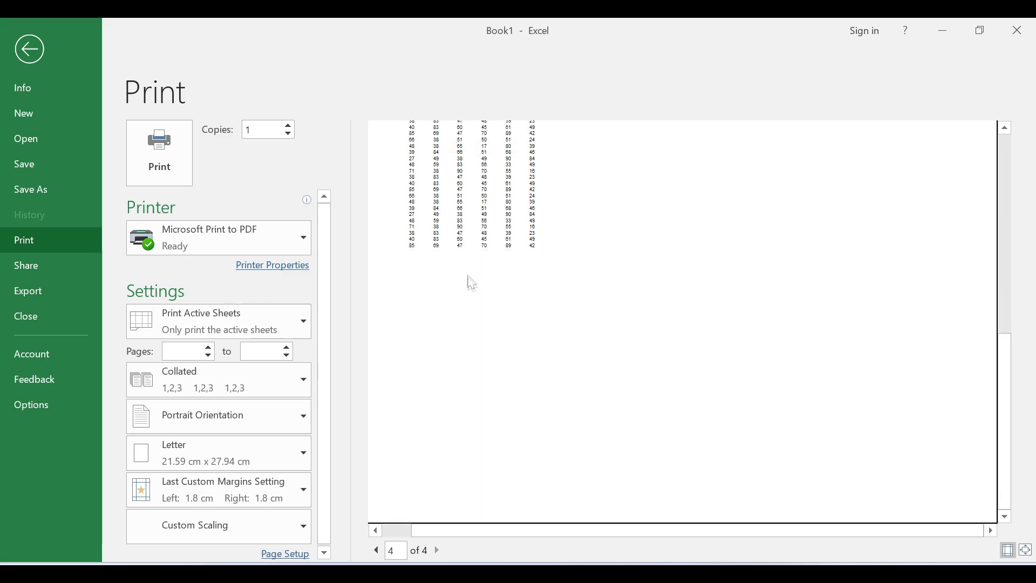
scroll(471, 286, up, 5)
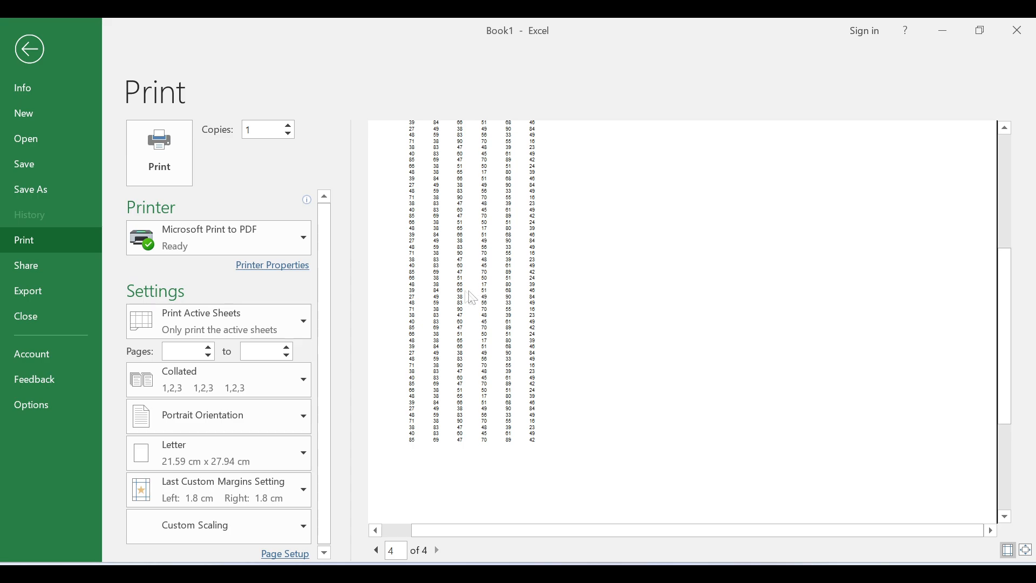
click(39, 63)
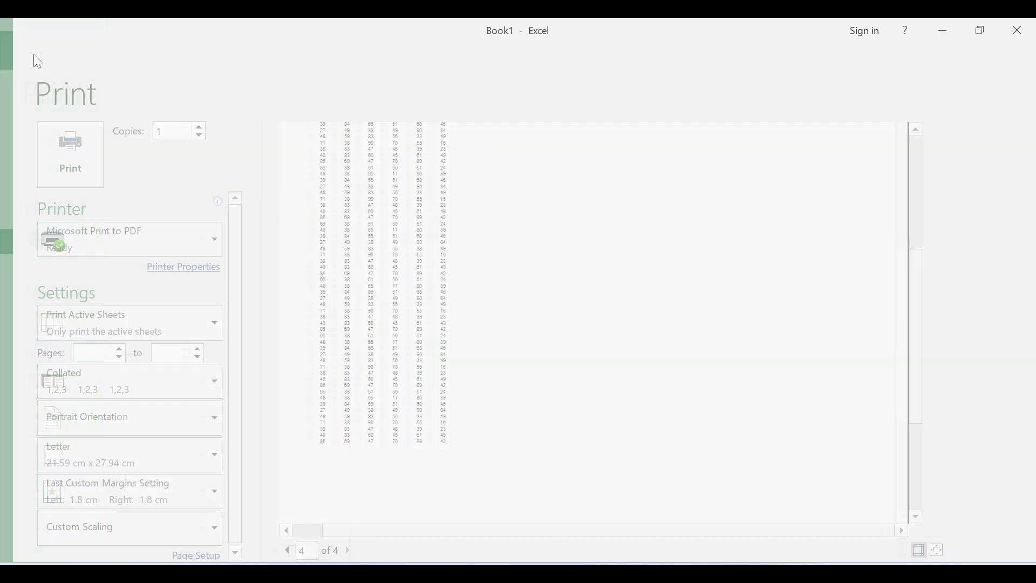
Step: Insert a page break at cell C4 and look through the sheet for the break lines
click(165, 249)
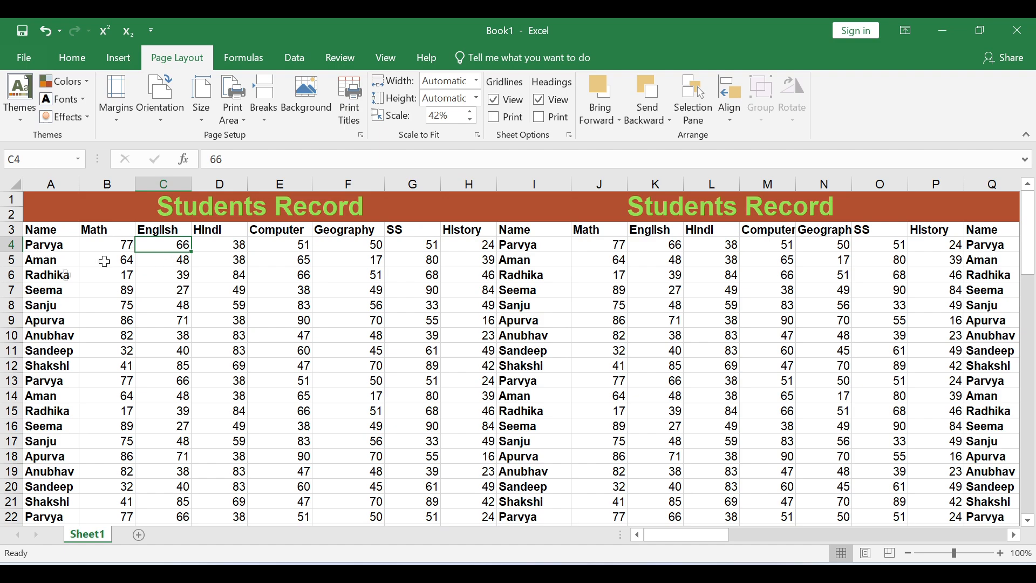
click(267, 116)
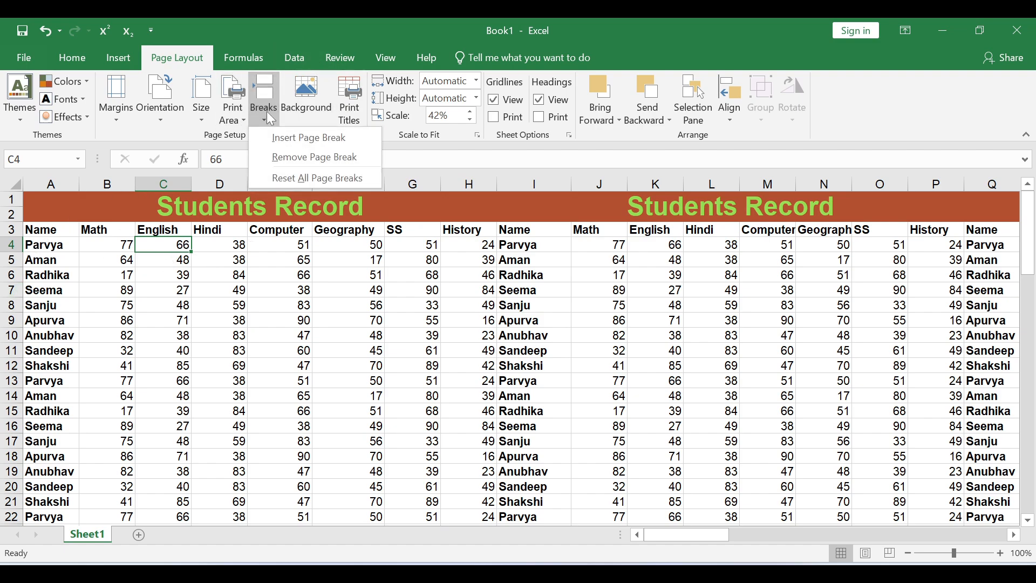
click(309, 139)
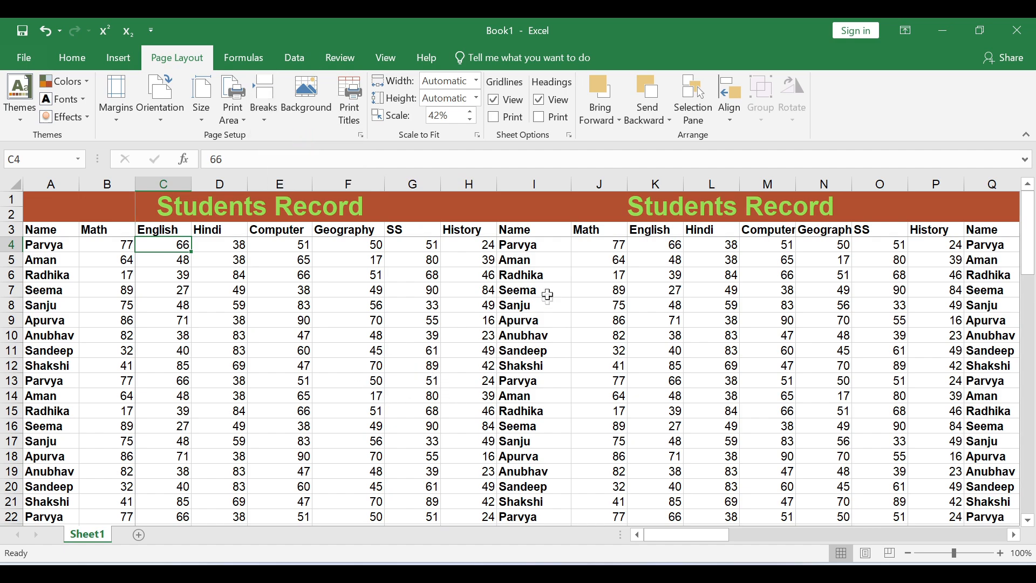
scroll(560, 384, down, 5)
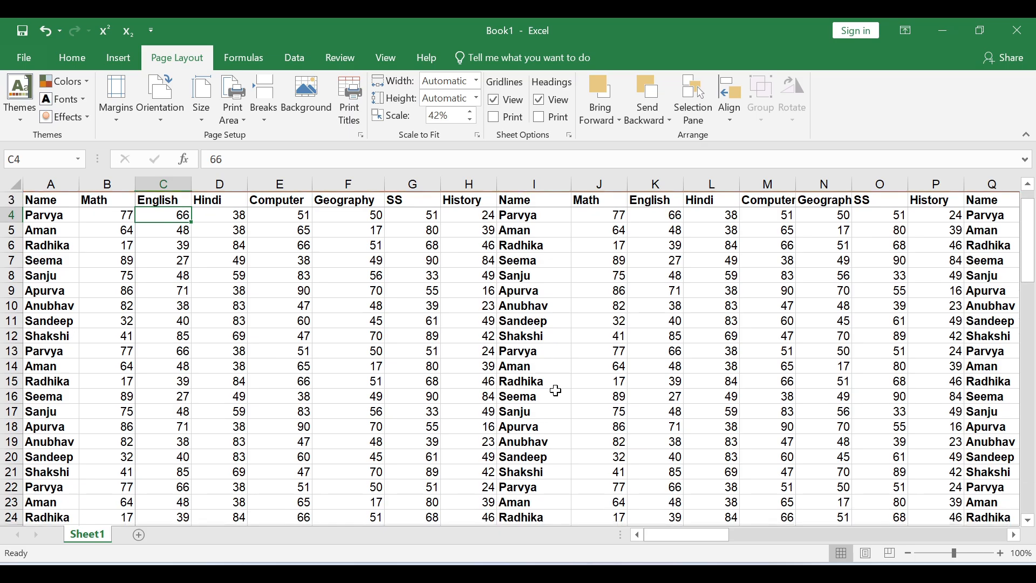
scroll(560, 383, down, 8)
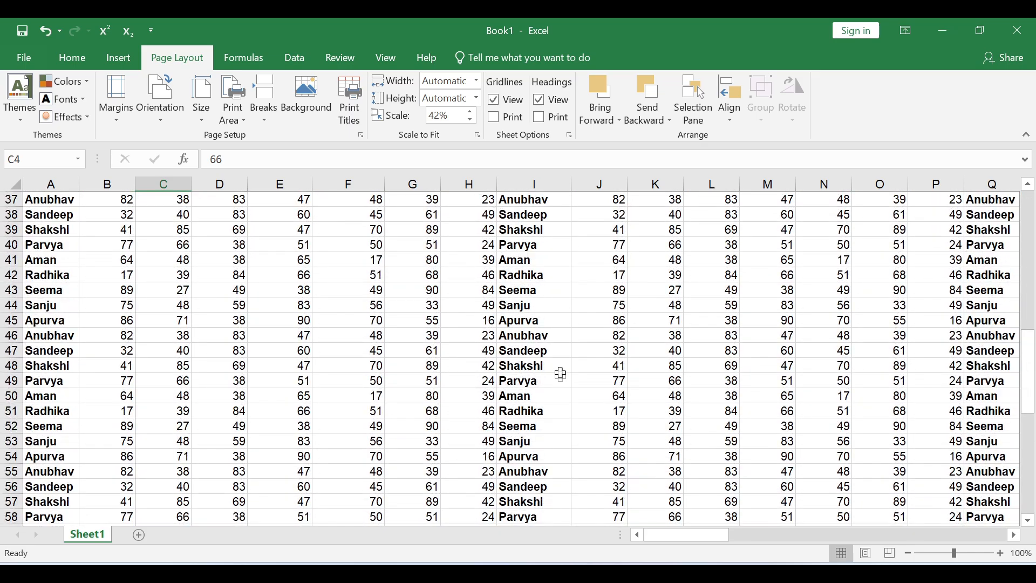
scroll(557, 379, down, 2)
scroll(550, 372, up, 15)
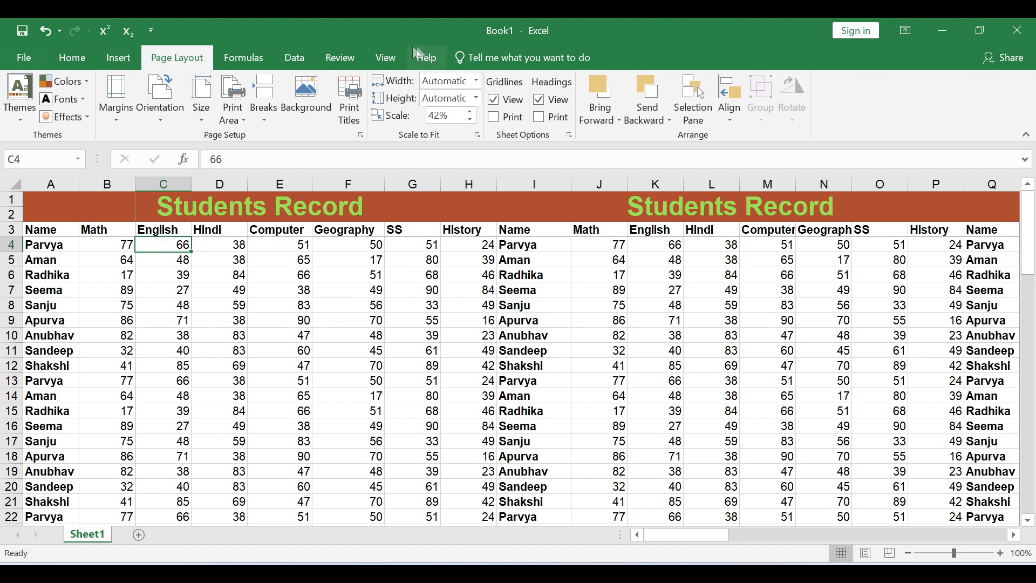
Step: Switch to Page Break Preview and move the vertical break to after column H and the horizontal break to below row 12
click(385, 61)
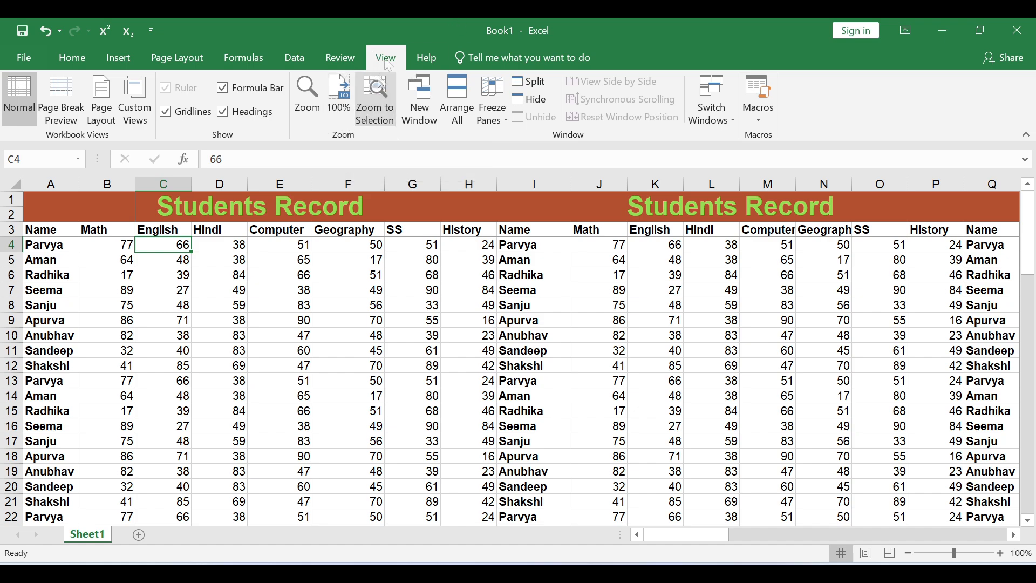
click(60, 92)
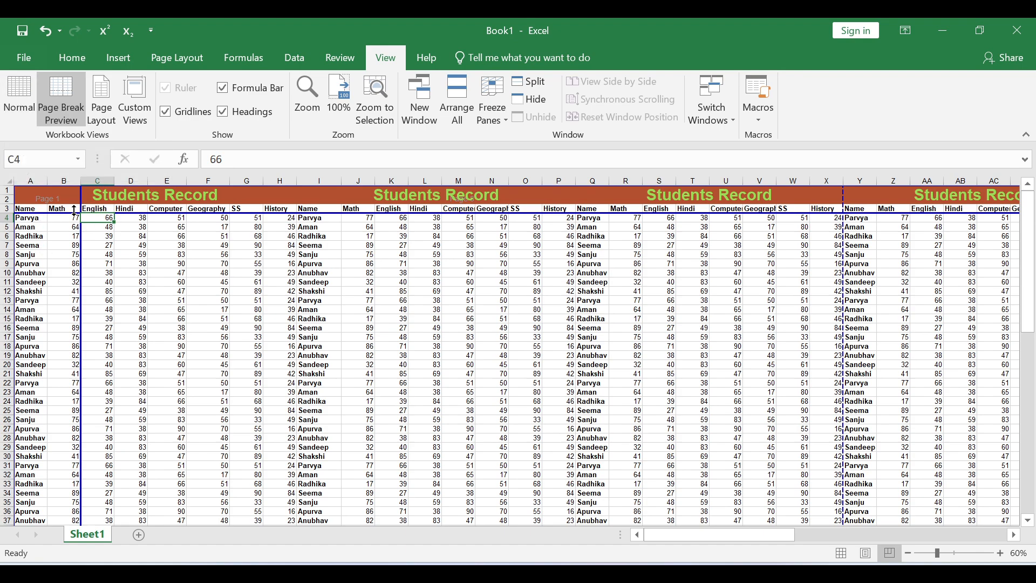
drag(81, 208, 290, 203)
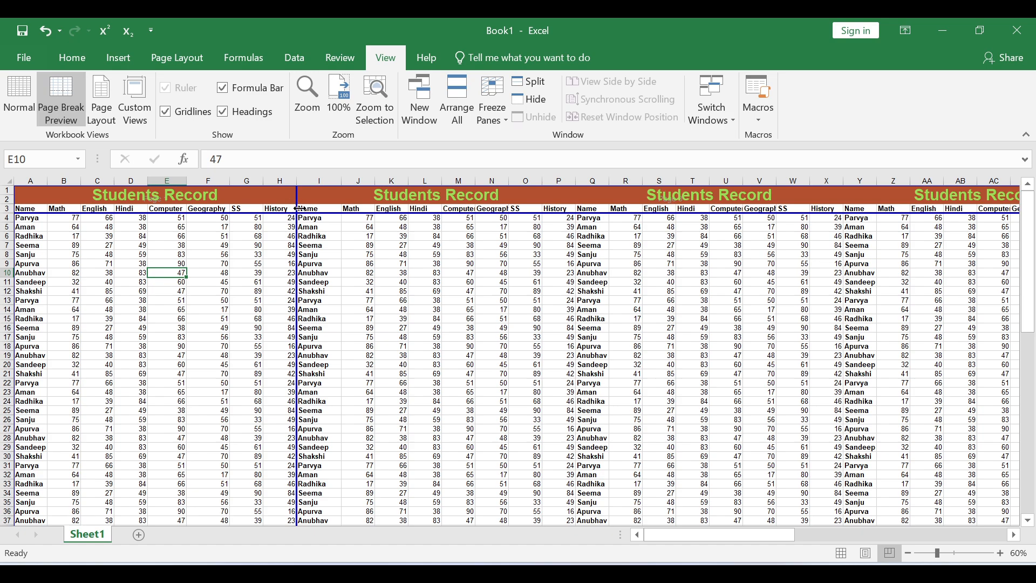
drag(268, 214, 245, 289)
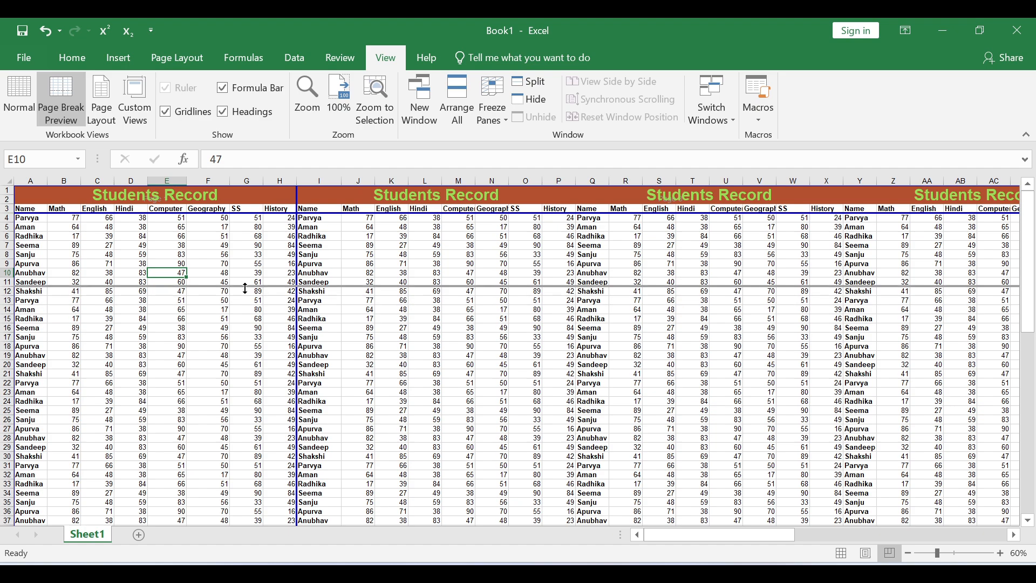
drag(245, 290, 249, 295)
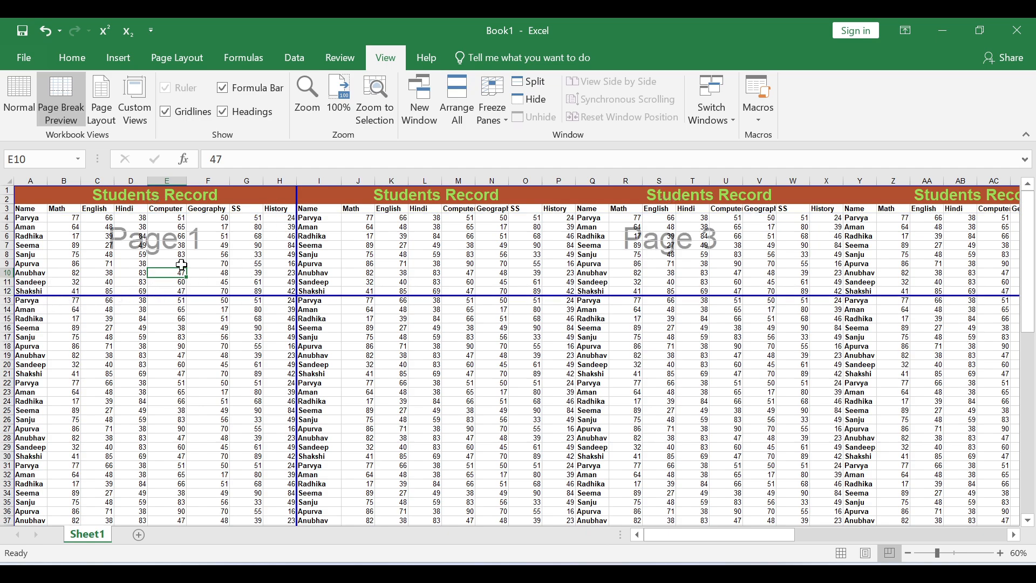
Step: Examine how the moved breaks divide the sheet into pages, from the title down to the last record row
click(194, 247)
scroll(231, 443, down, 6)
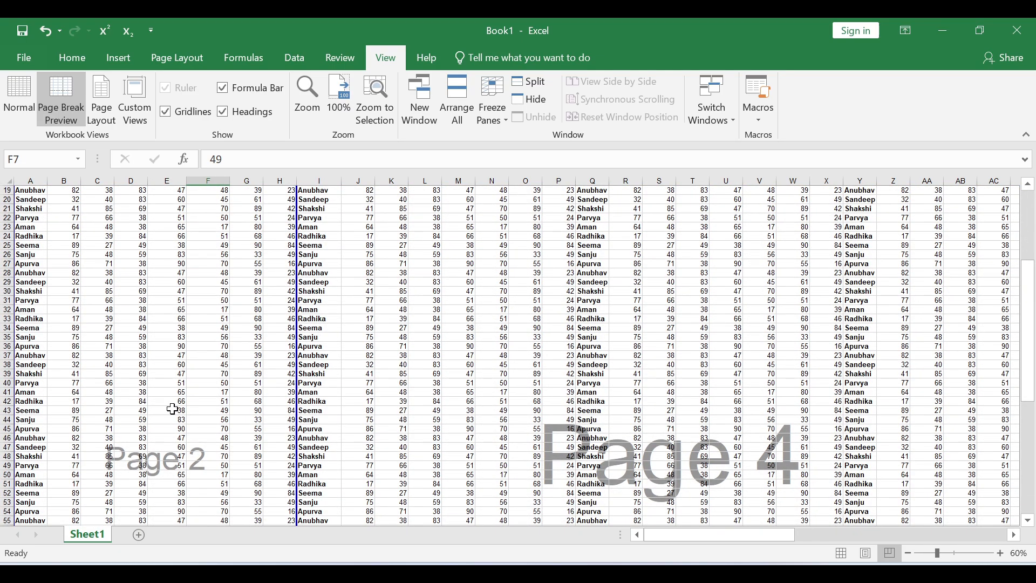
scroll(170, 410, up, 4)
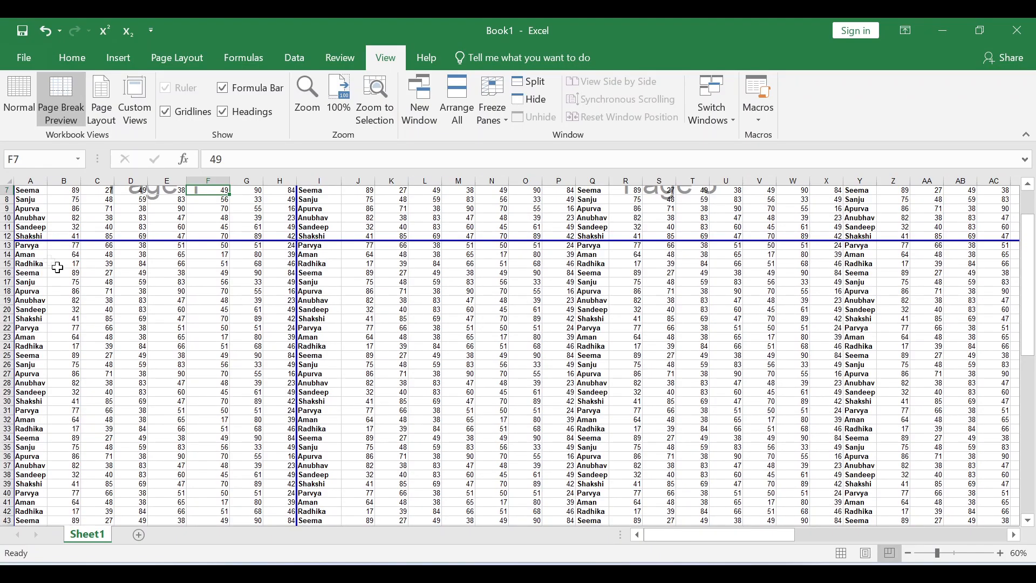
scroll(71, 315, down, 9)
scroll(73, 328, down, 10)
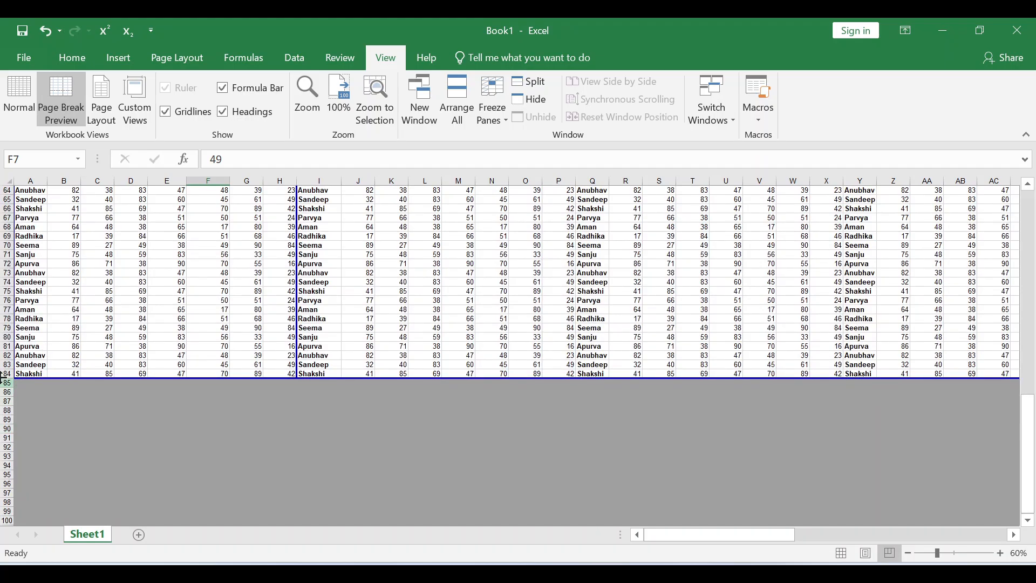
scroll(143, 296, up, 15)
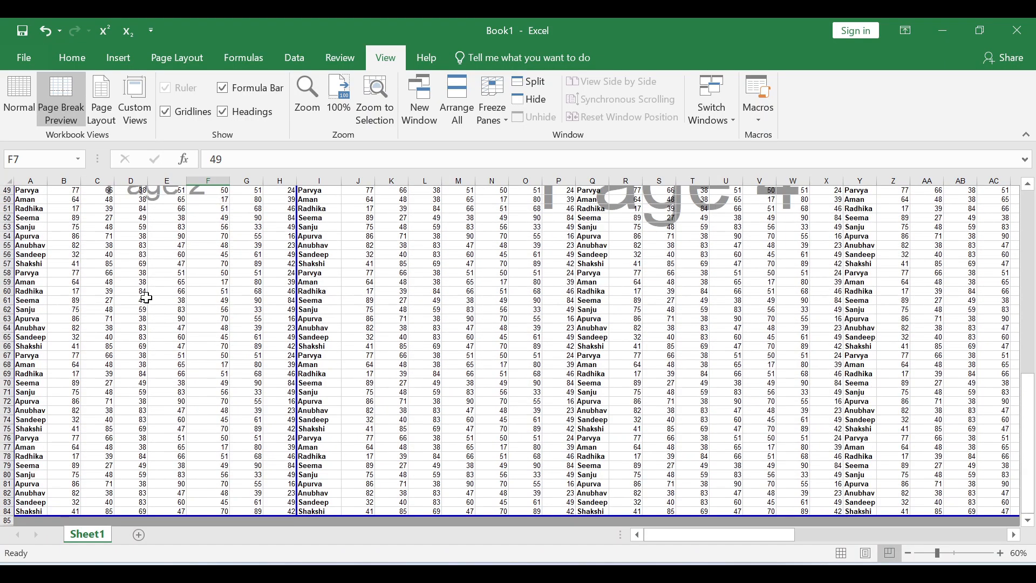
scroll(147, 297, up, 5)
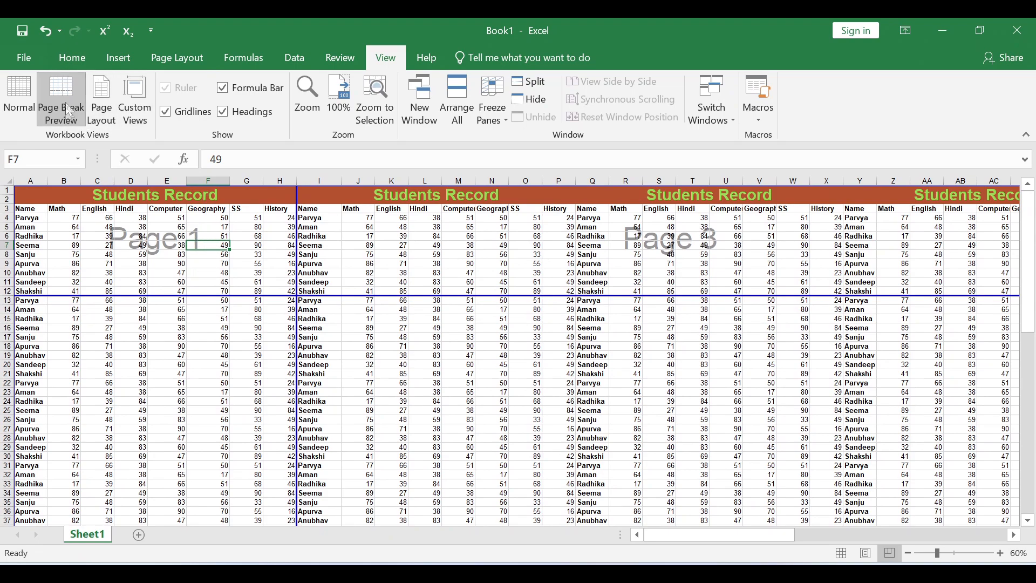
Step: Check the first page with the adjusted page breaks in print preview, then return to the sheet
click(152, 255)
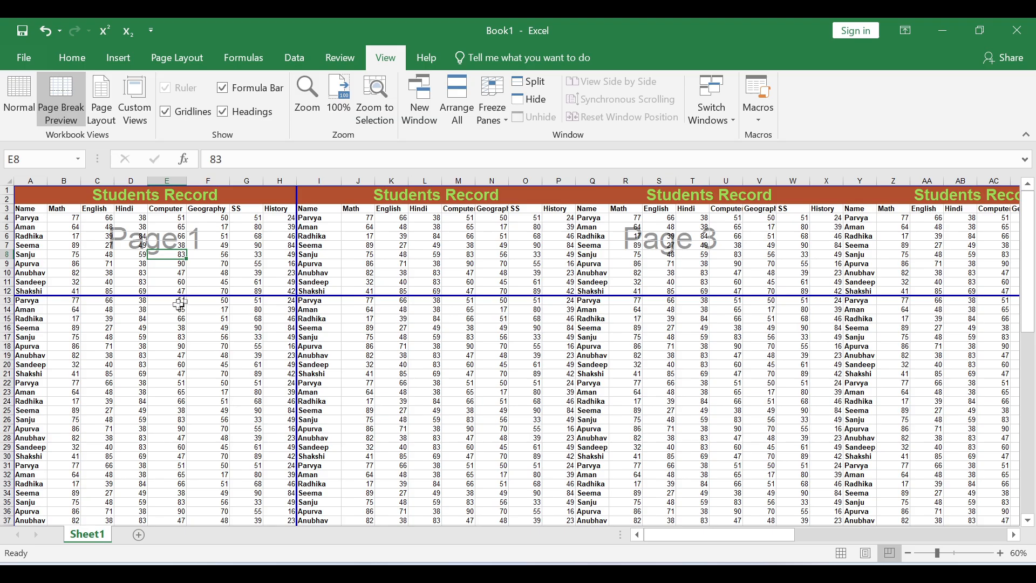
key(ctrl+p)
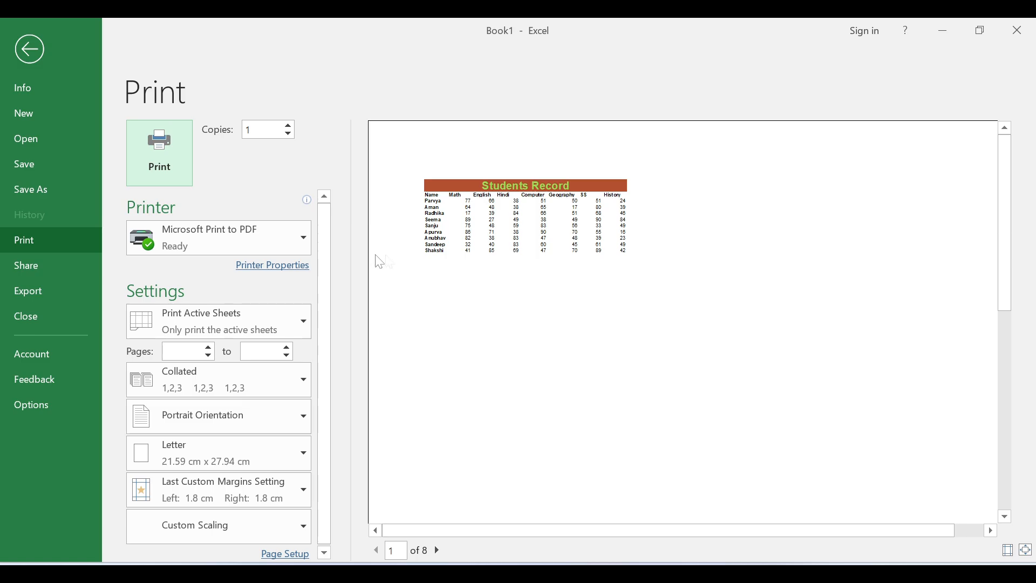
click(26, 54)
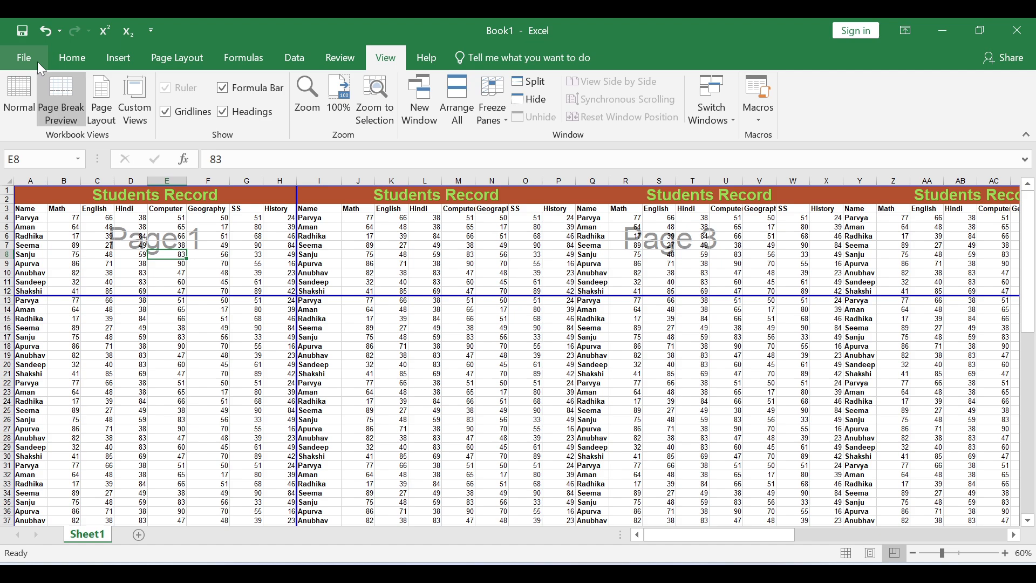
Step: Turn on printing of the gridlines and of the row and column headings for the sheet
click(189, 59)
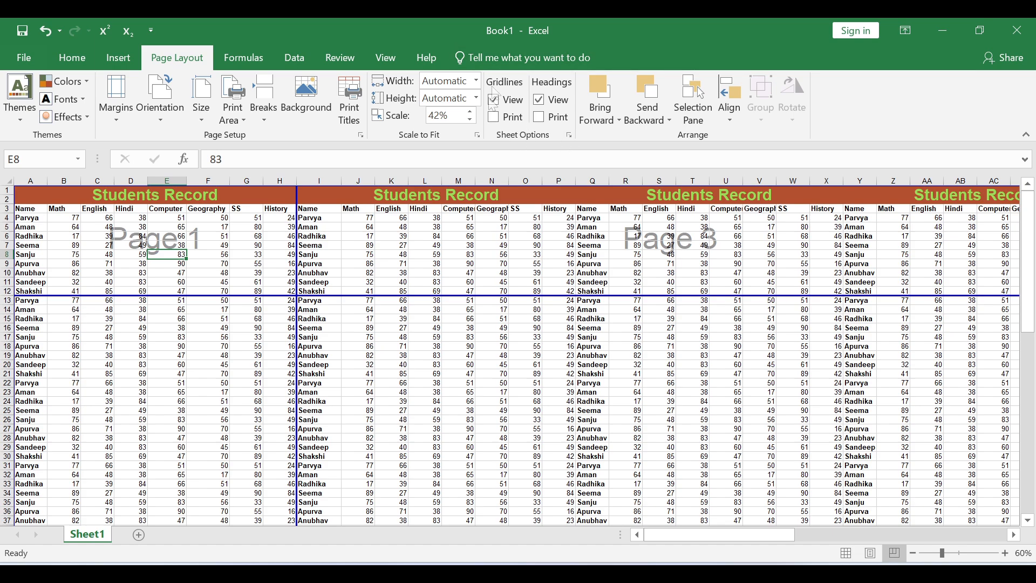
click(493, 117)
click(540, 118)
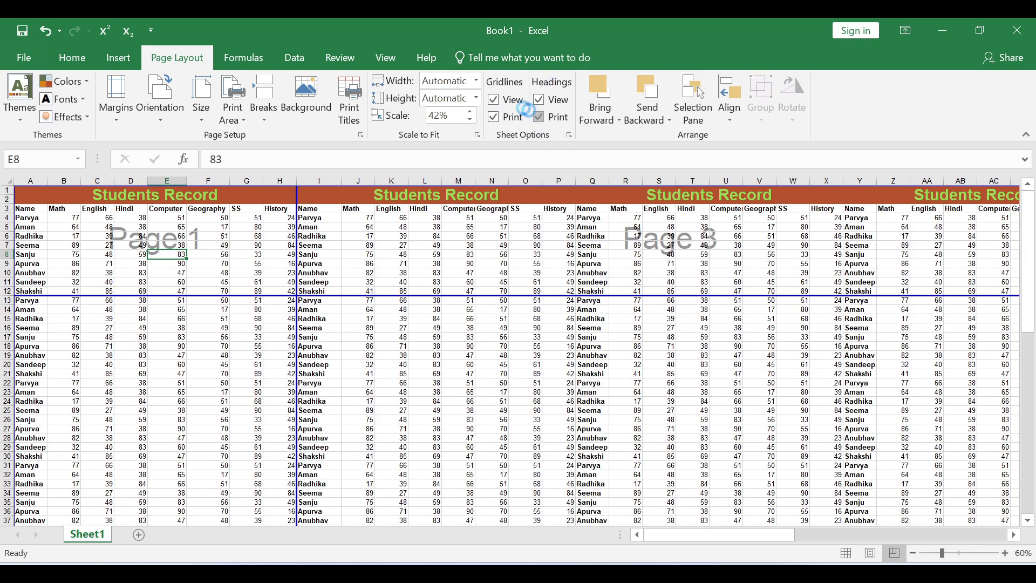
Step: Hide the sheet's gridlines and headings on screen, and show both again
click(492, 99)
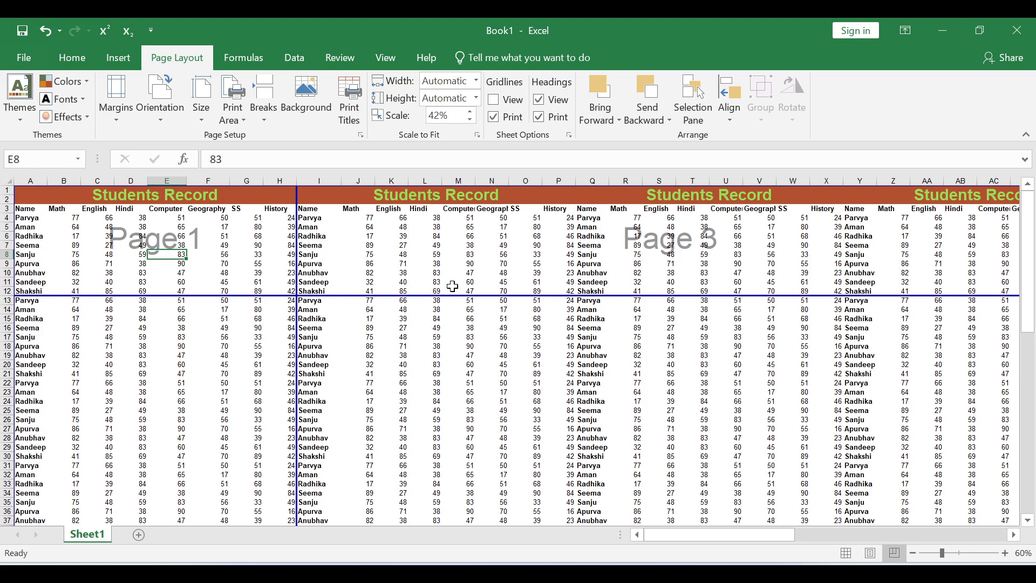
click(542, 99)
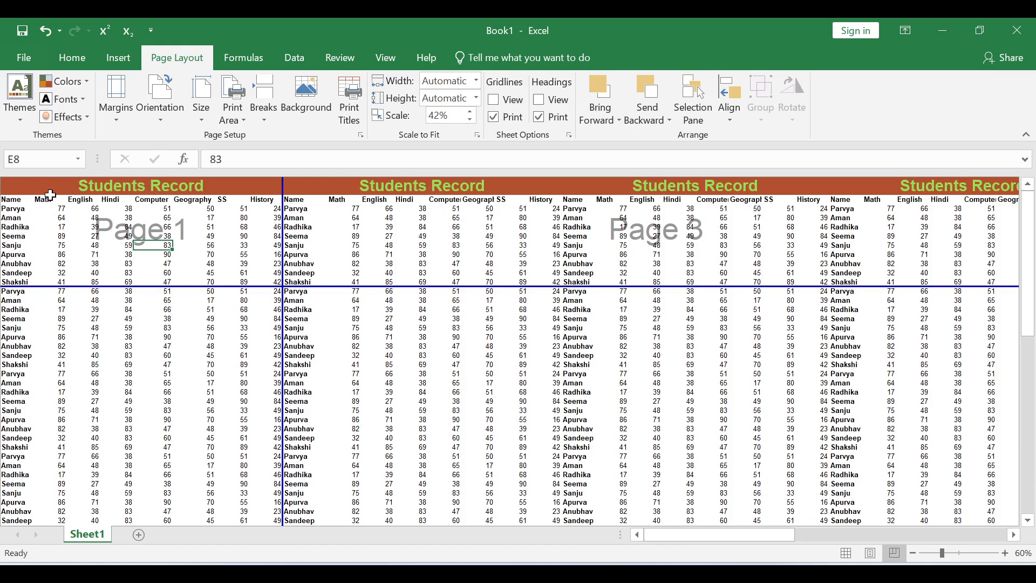
click(492, 99)
click(539, 99)
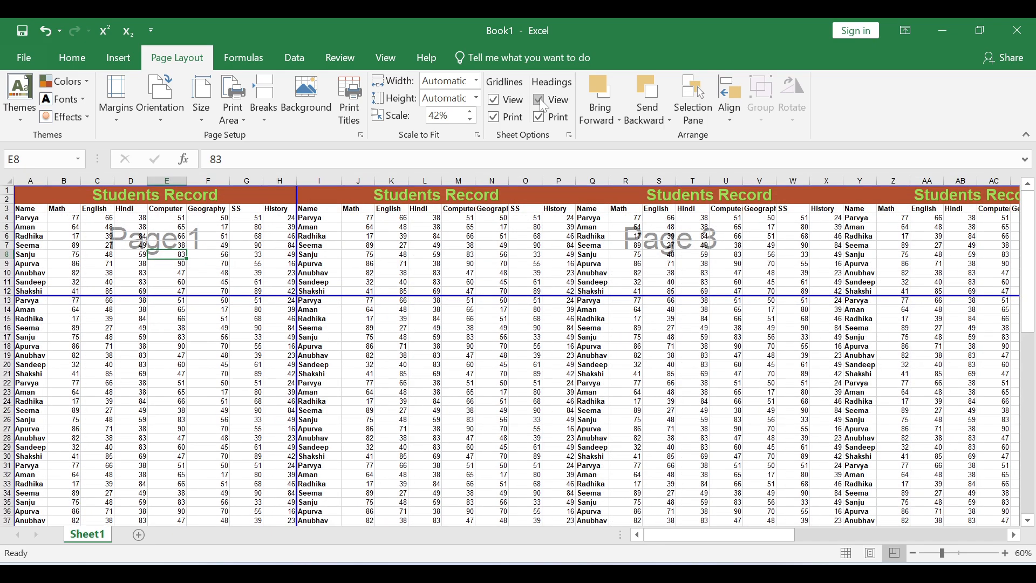
Step: Check the first page with printed gridlines and headings in print preview, and return to the sheet
click(507, 118)
click(538, 128)
key(ctrl+p)
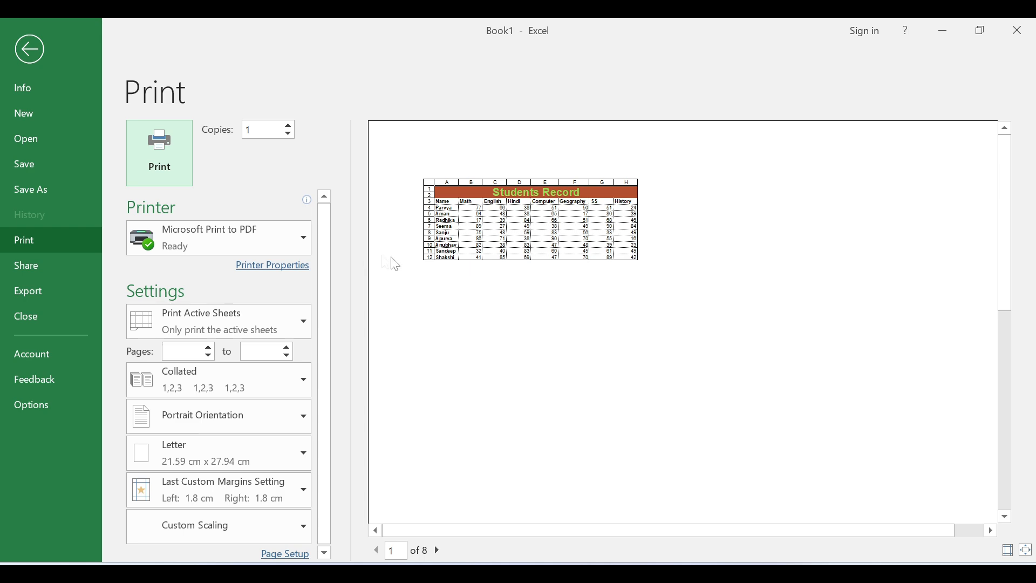
click(27, 51)
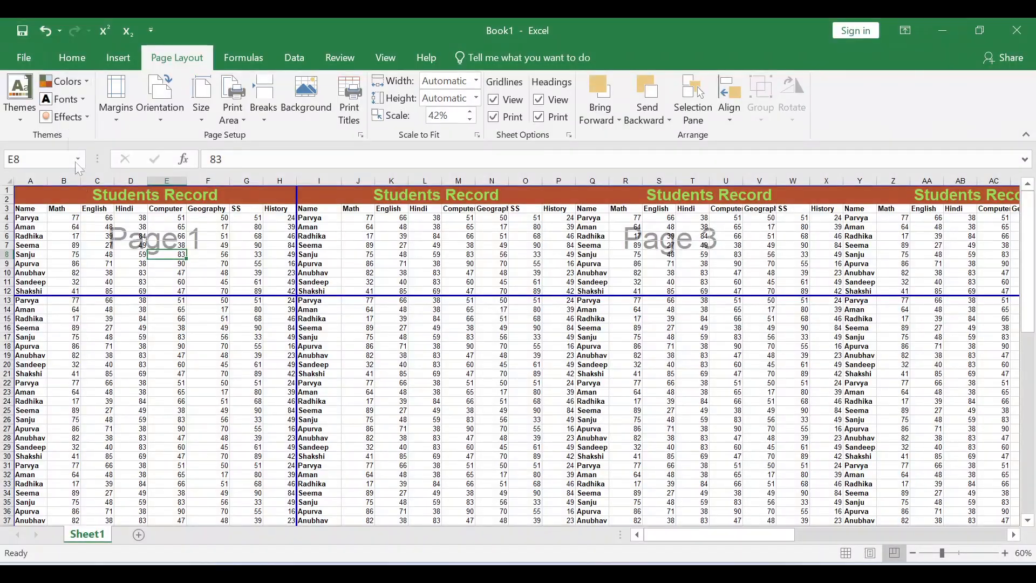
Step: Move the print area's lower boundary in Page Break Preview up to below row 22
scroll(126, 304, down, 9)
scroll(125, 303, down, 12)
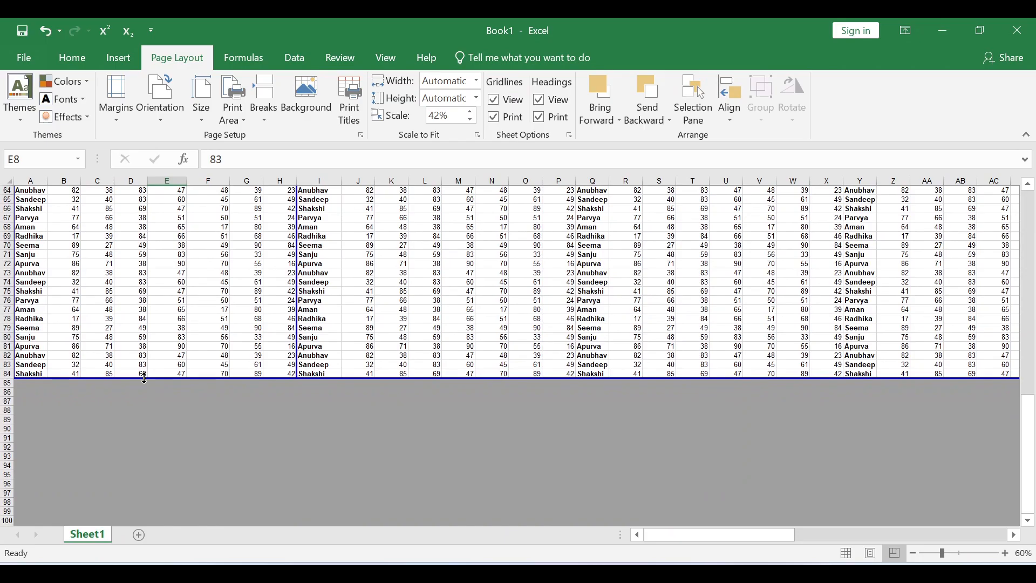
drag(144, 378, 161, 287)
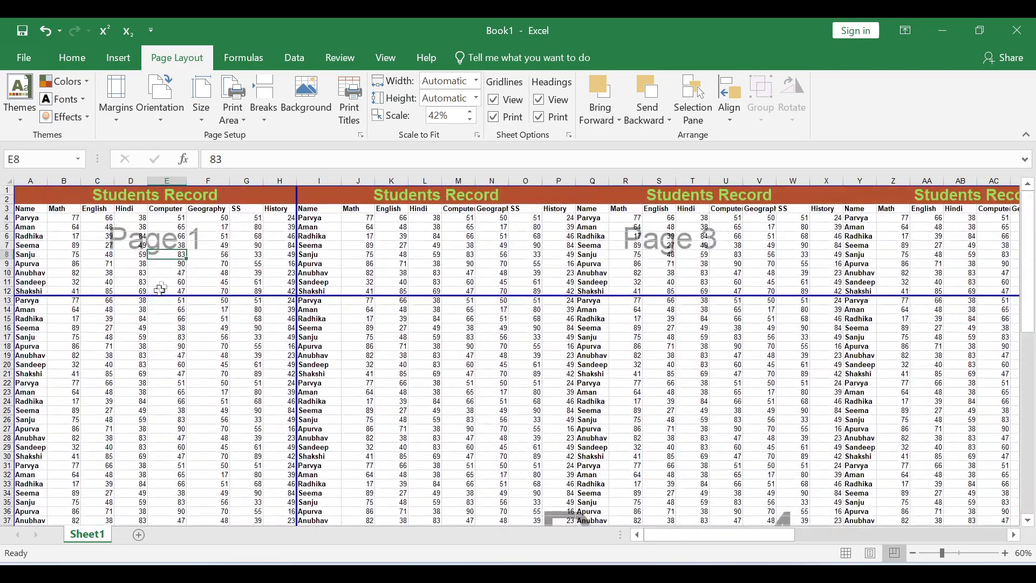
scroll(162, 291, down, 9)
scroll(174, 351, down, 11)
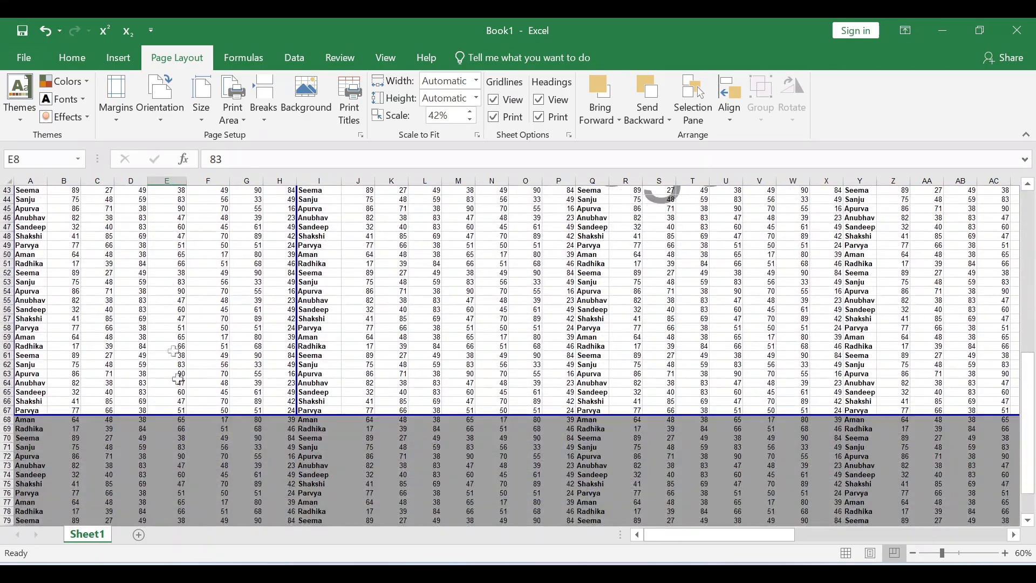
drag(186, 416, 186, 334)
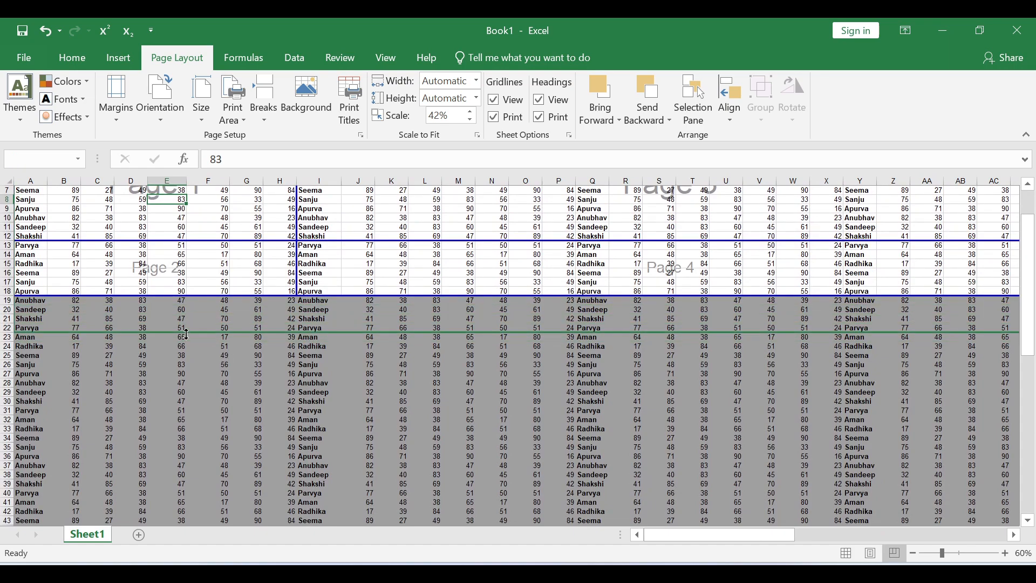
drag(186, 333, 190, 334)
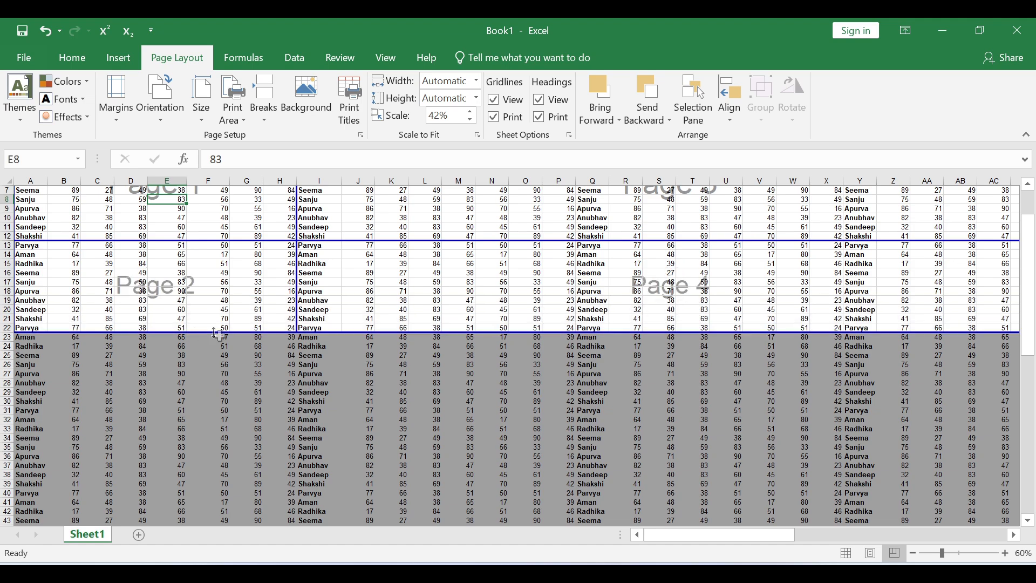
Step: Check pages 1 to 4 of the shortened print area in print preview, and return to the sheet
click(204, 292)
key(ctrl+p)
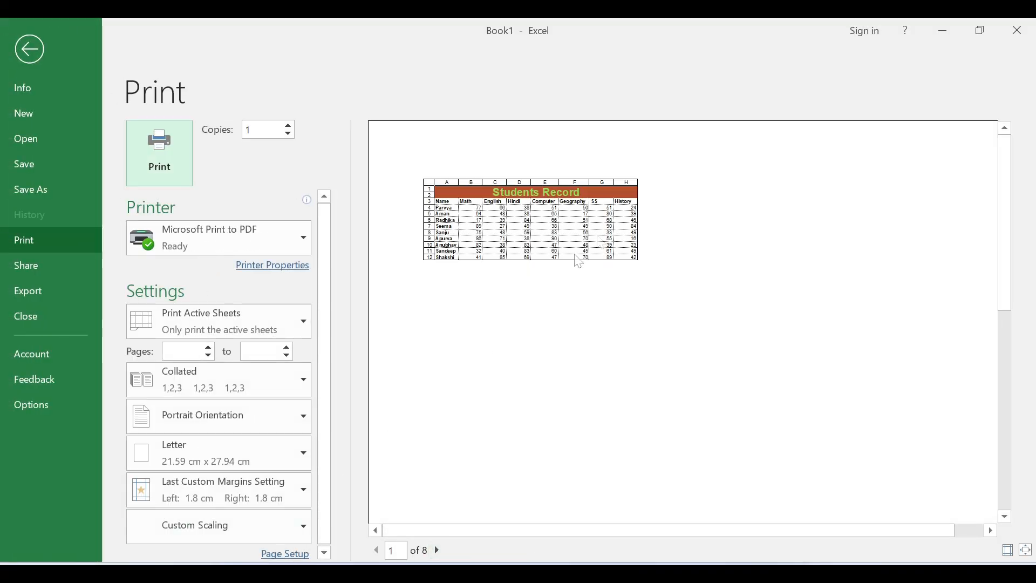
click(437, 550)
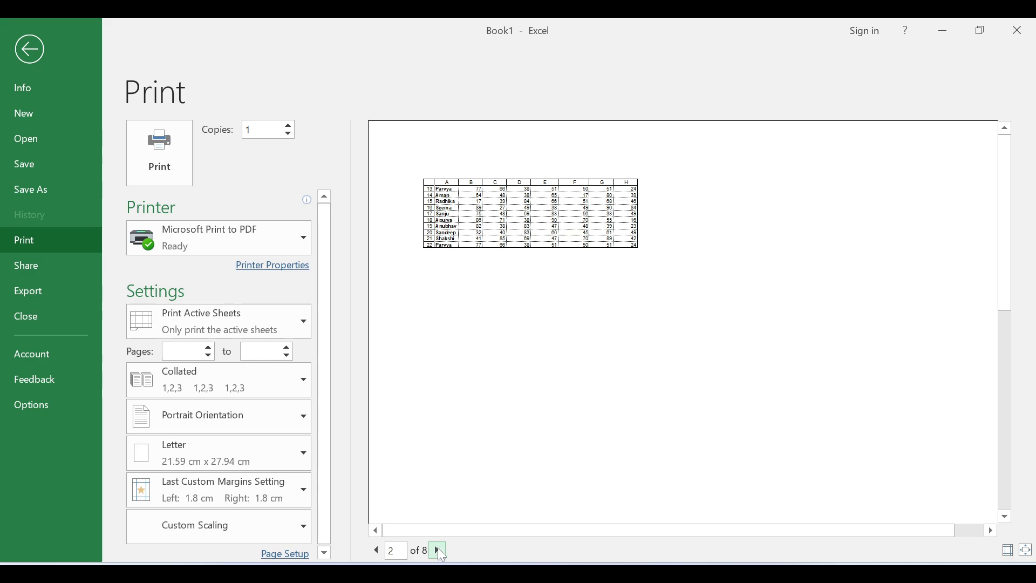
click(438, 551)
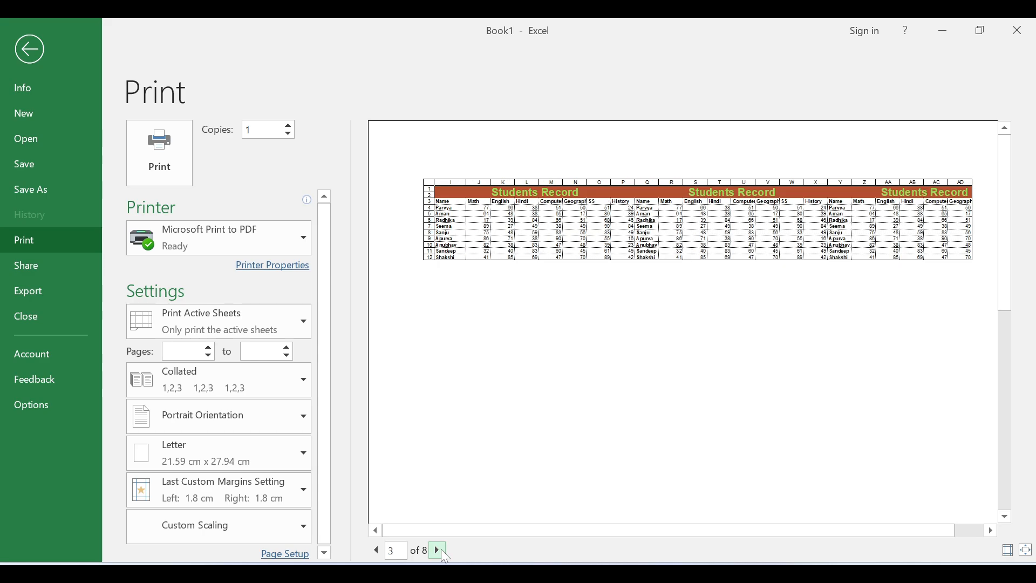
click(439, 551)
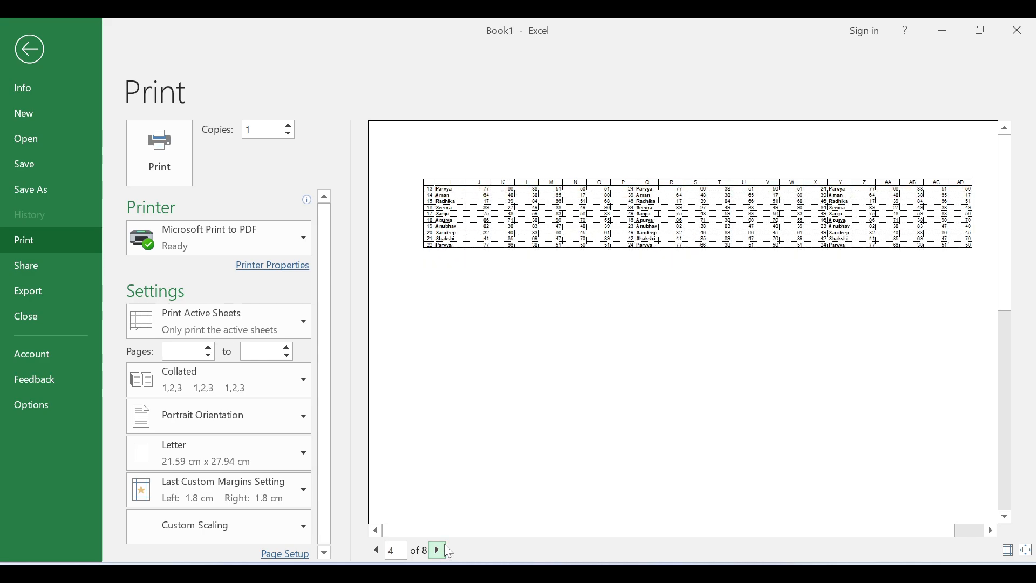
click(38, 49)
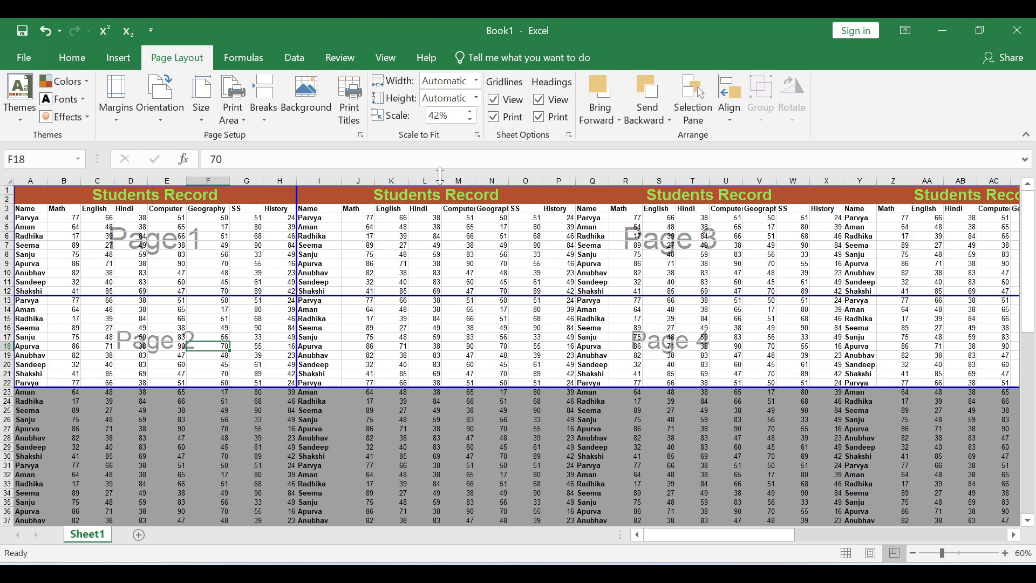
Step: Switch the sheet to Normal view and try to remove the page break with cell F18 selected
click(385, 58)
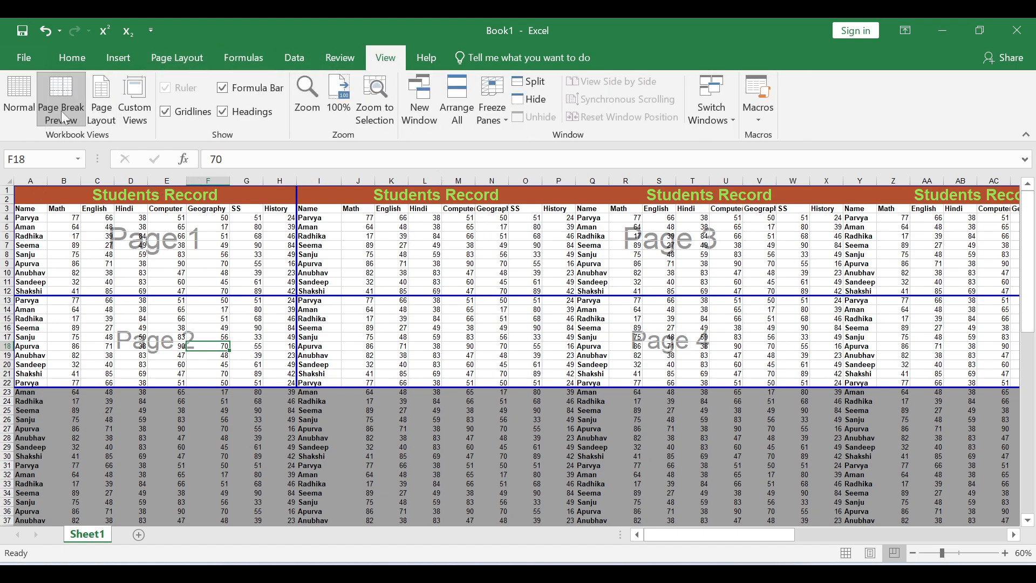
click(19, 93)
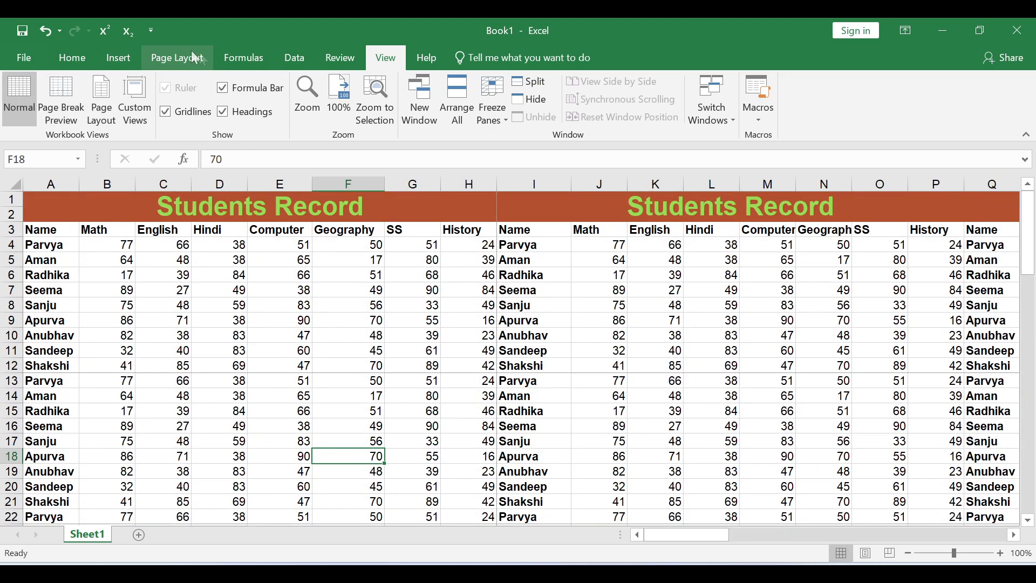
click(172, 57)
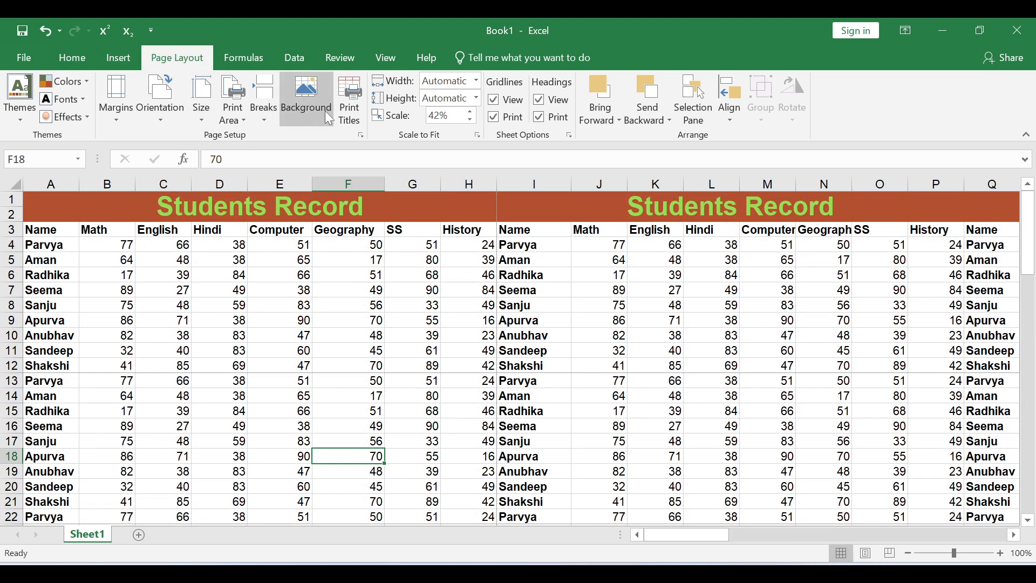
click(266, 100)
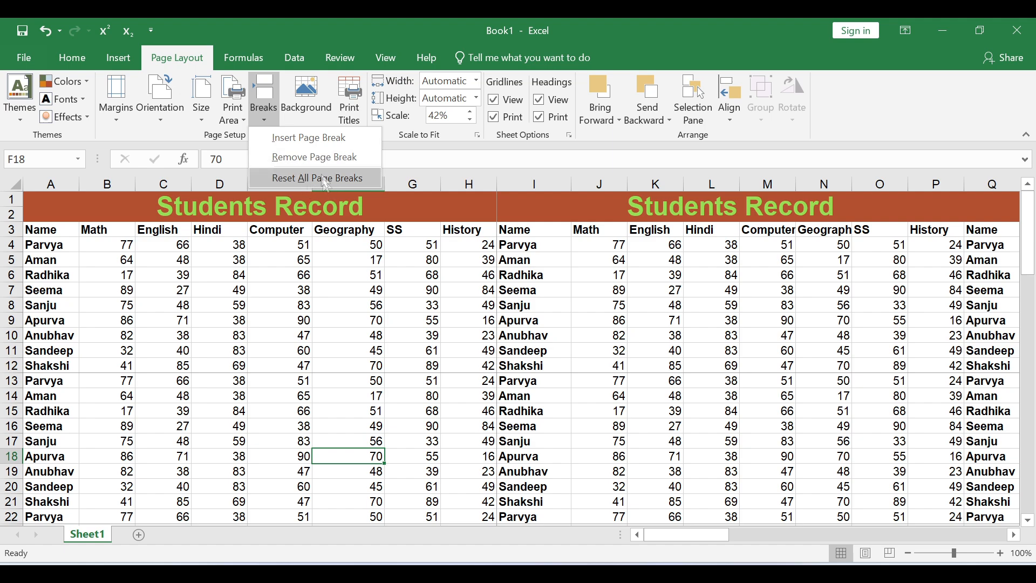
click(318, 158)
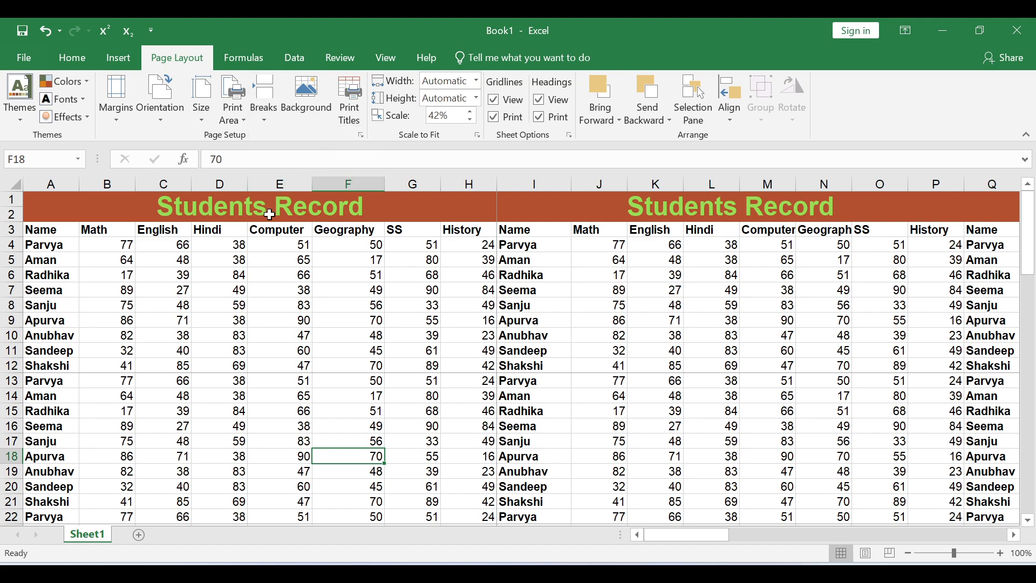
click(293, 303)
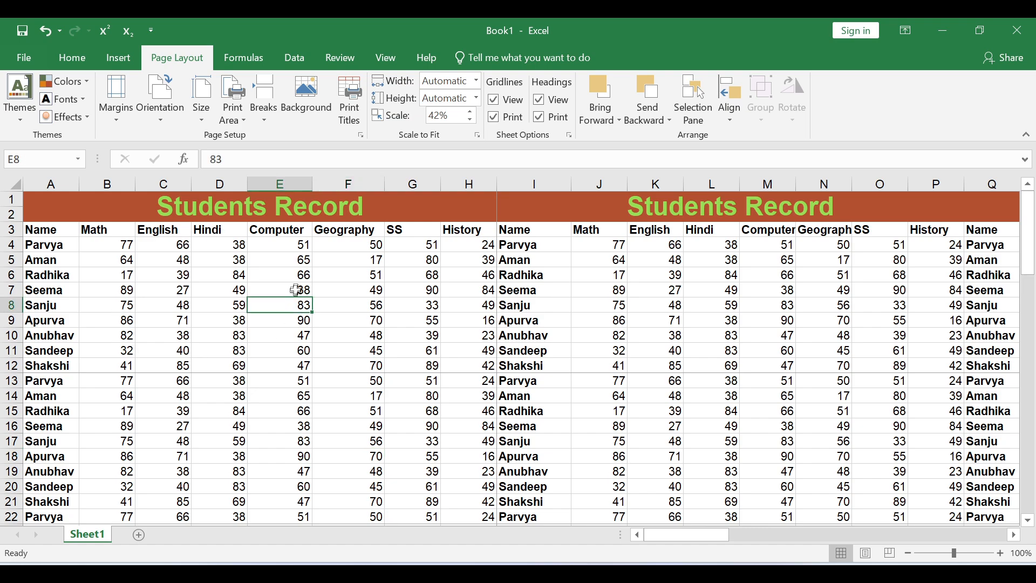
key(Right)
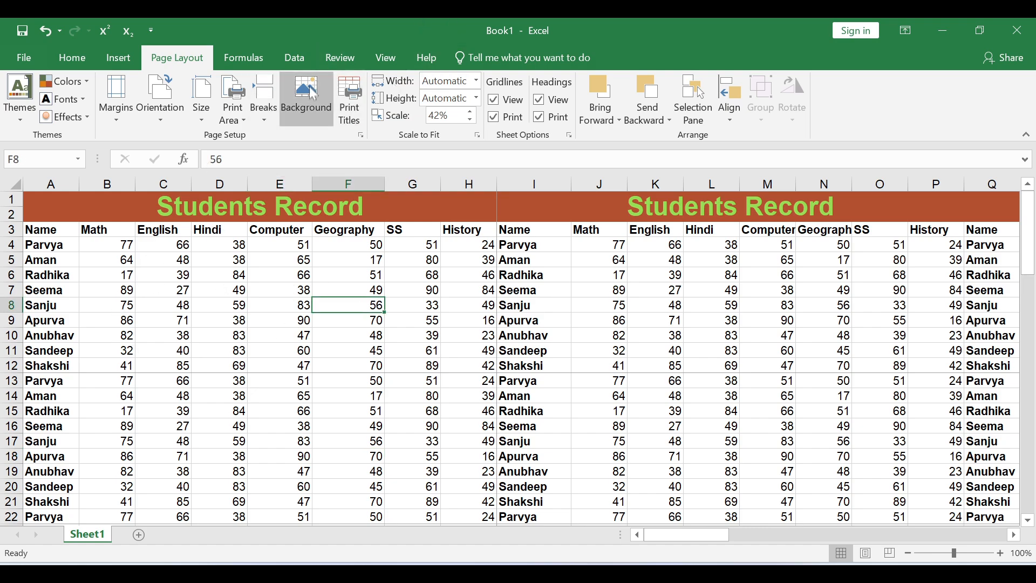
Step: Set the AS picture from the Desktop folder as the sheet background, and delete that background again
click(307, 93)
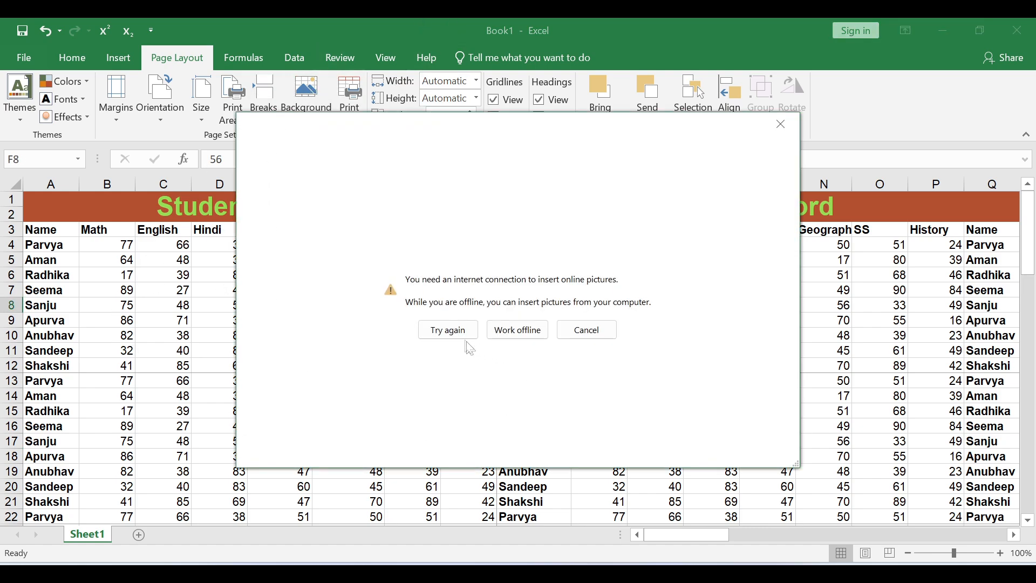
click(502, 335)
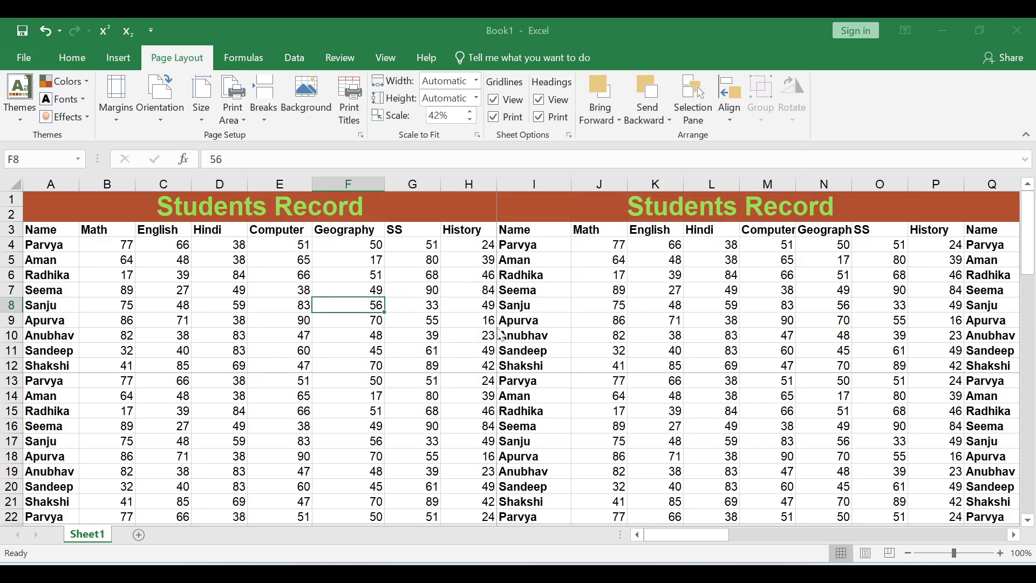
click(62, 230)
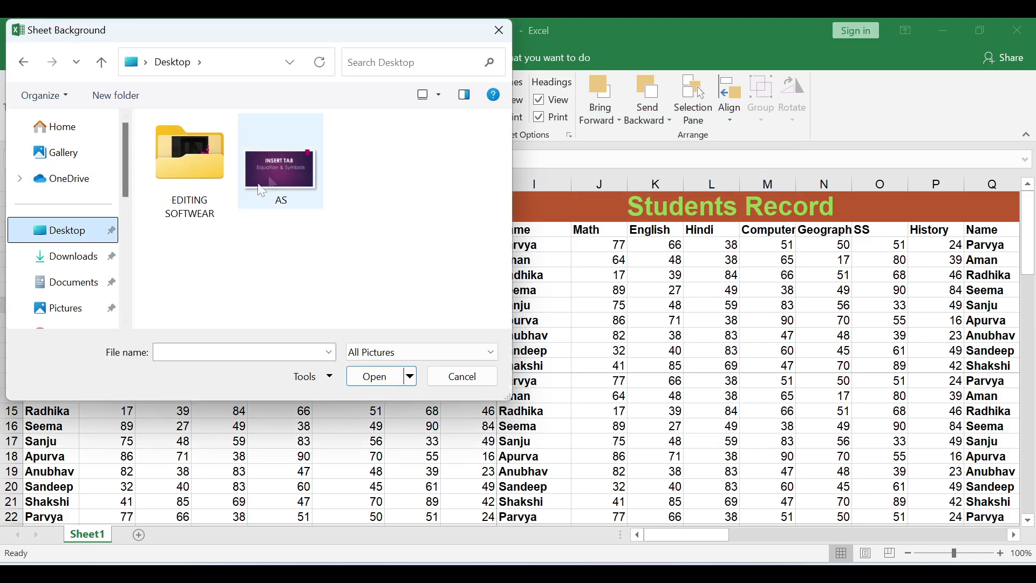
click(281, 172)
click(381, 377)
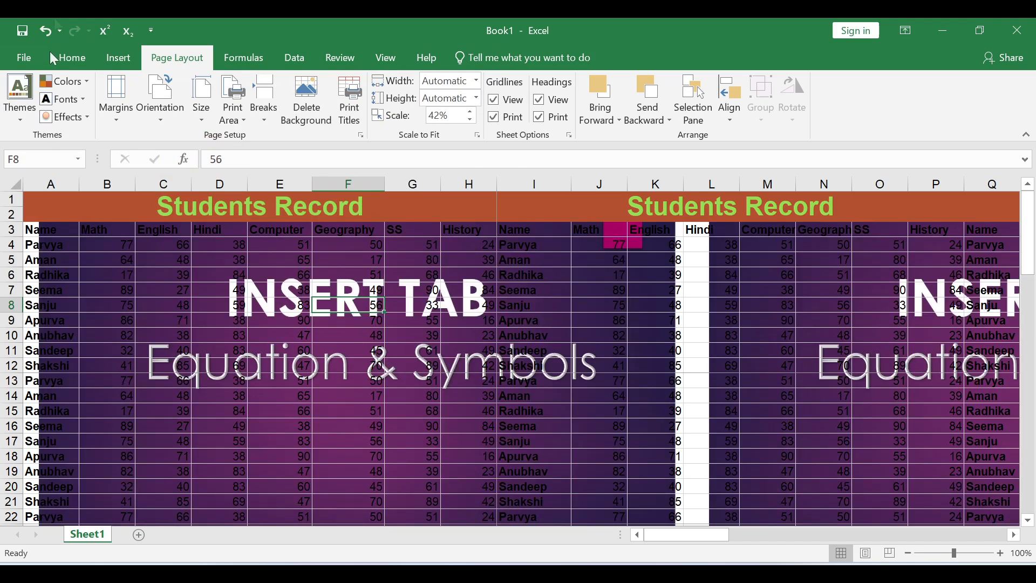
click(309, 104)
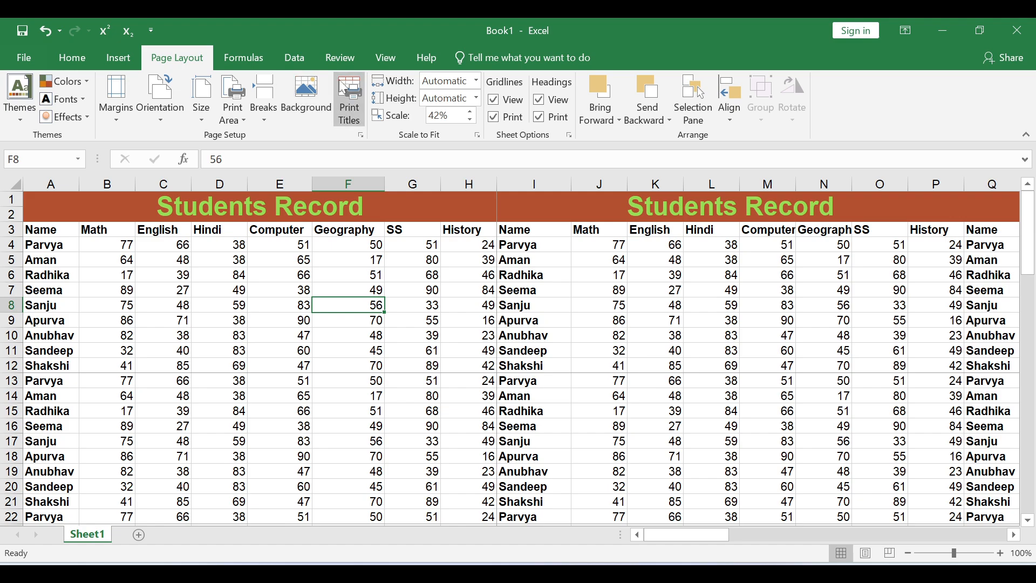
Step: View the Print Titles settings without changing them, and check in print preview whether pages 1 to 3 carry the title and header rows
click(352, 90)
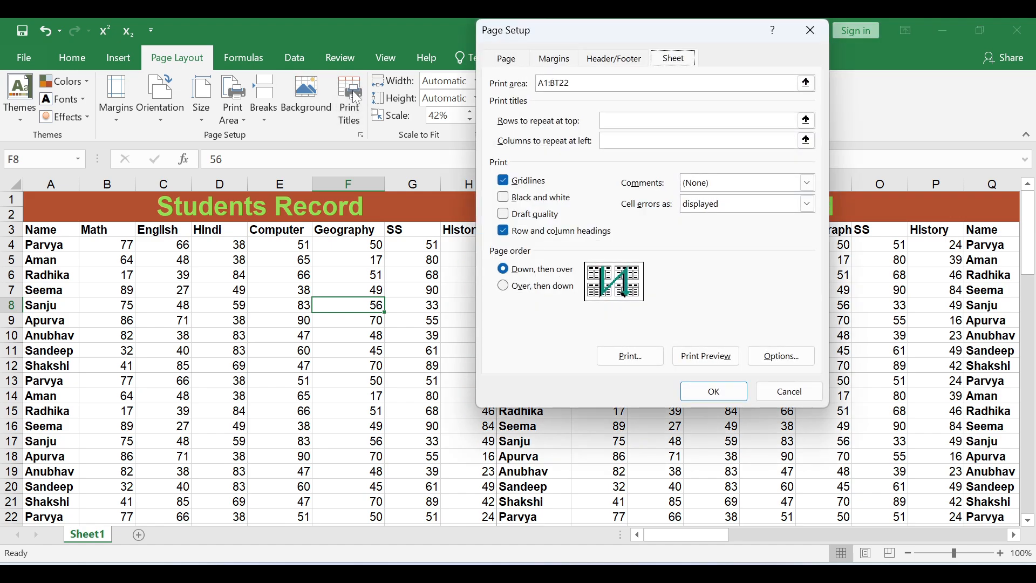
click(771, 392)
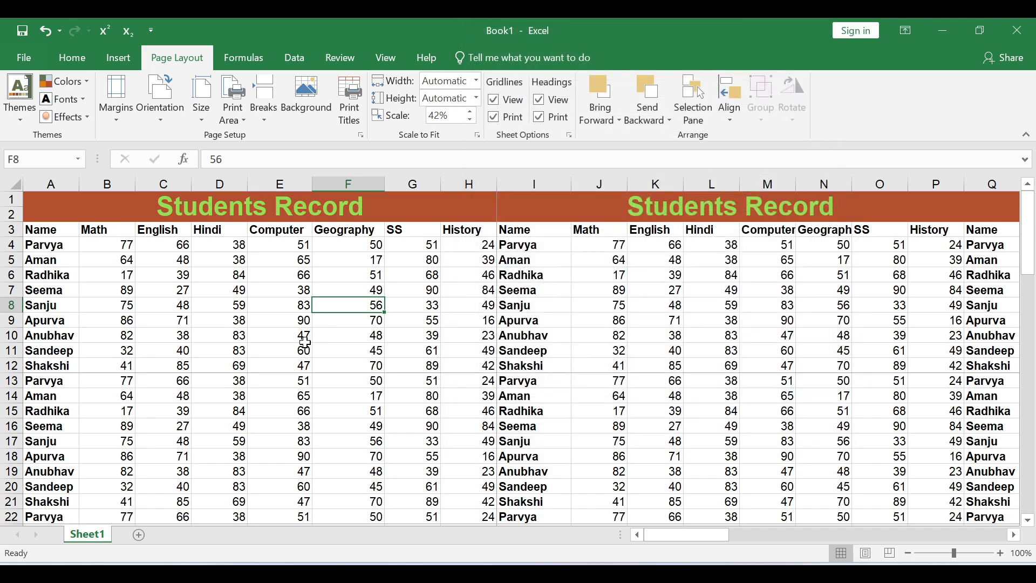
key(ctrl+p)
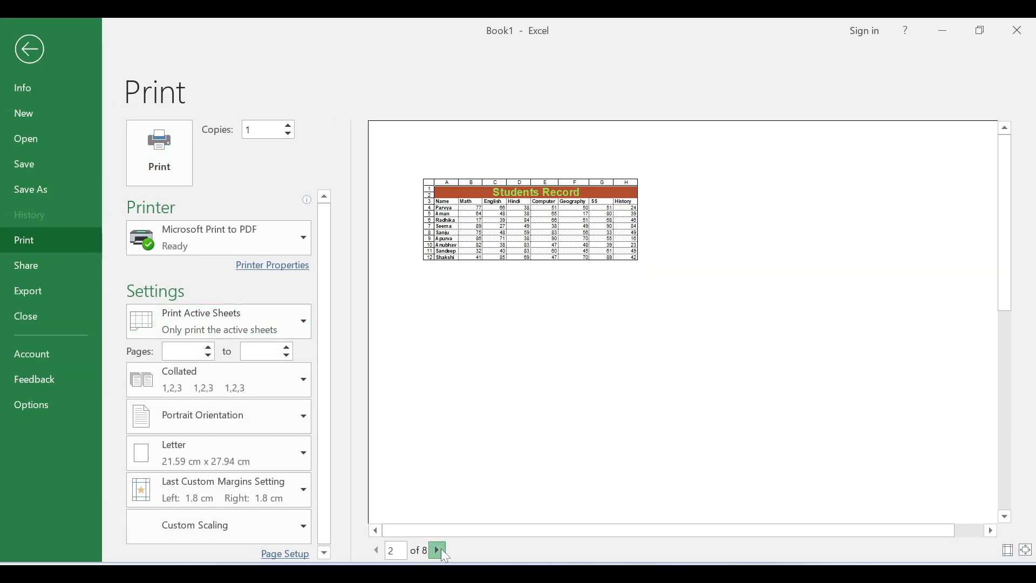
click(438, 550)
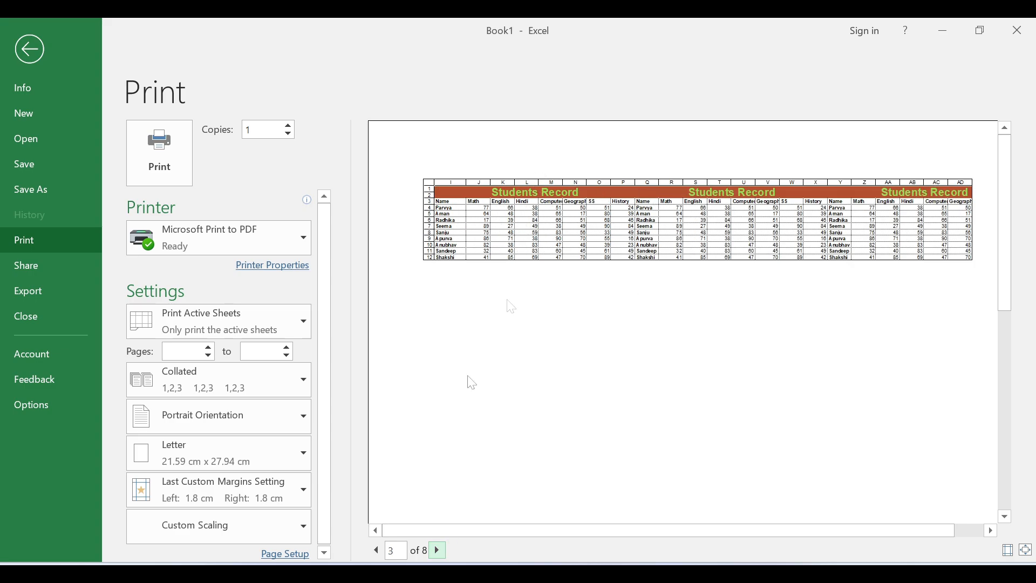
click(376, 550)
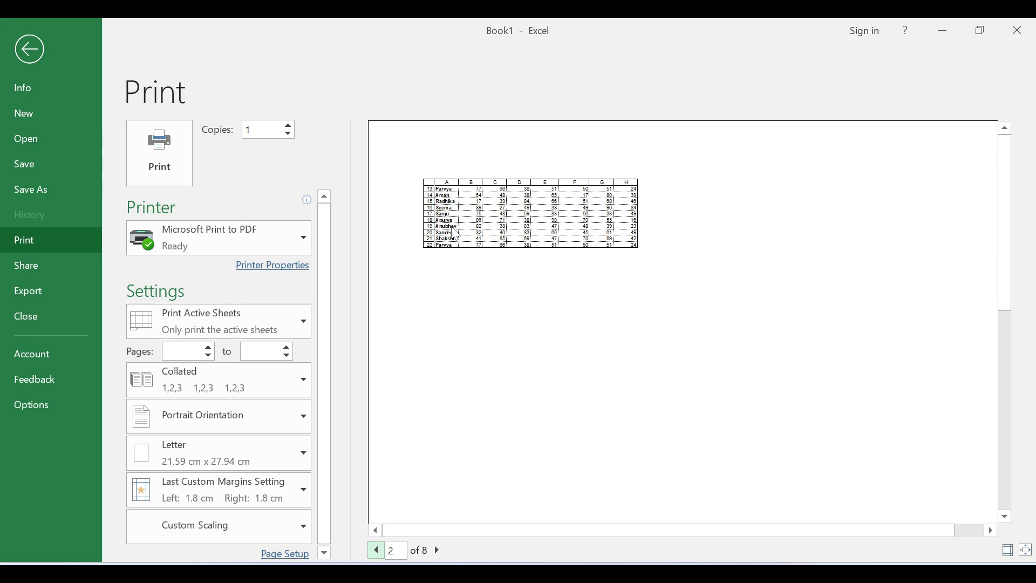
click(30, 47)
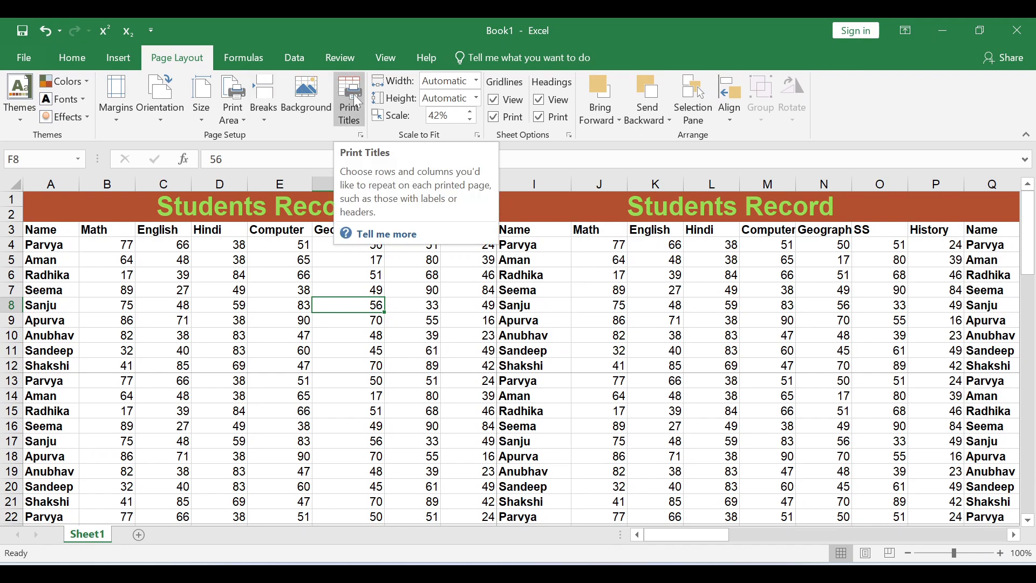
click(351, 102)
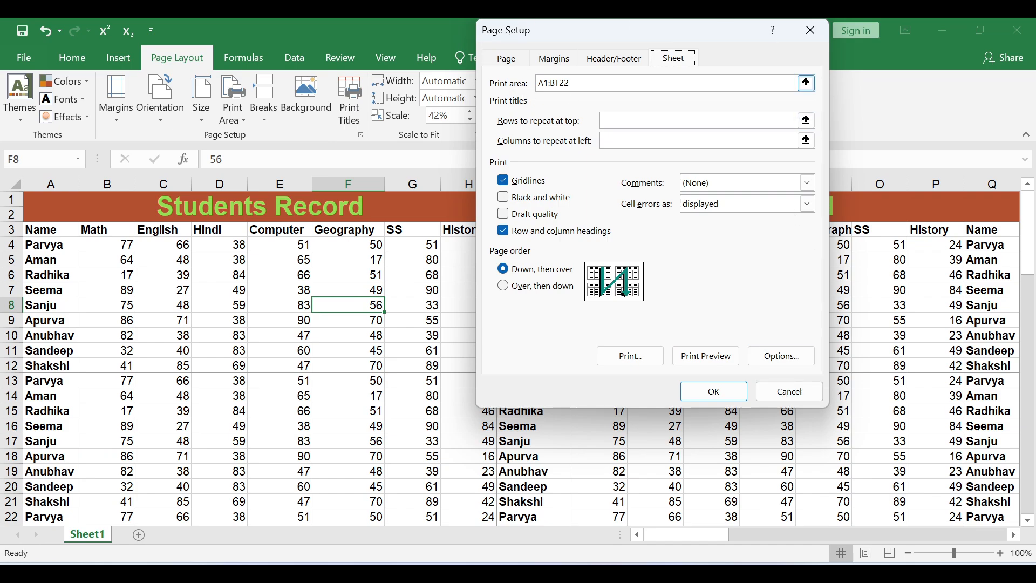
key(Tab)
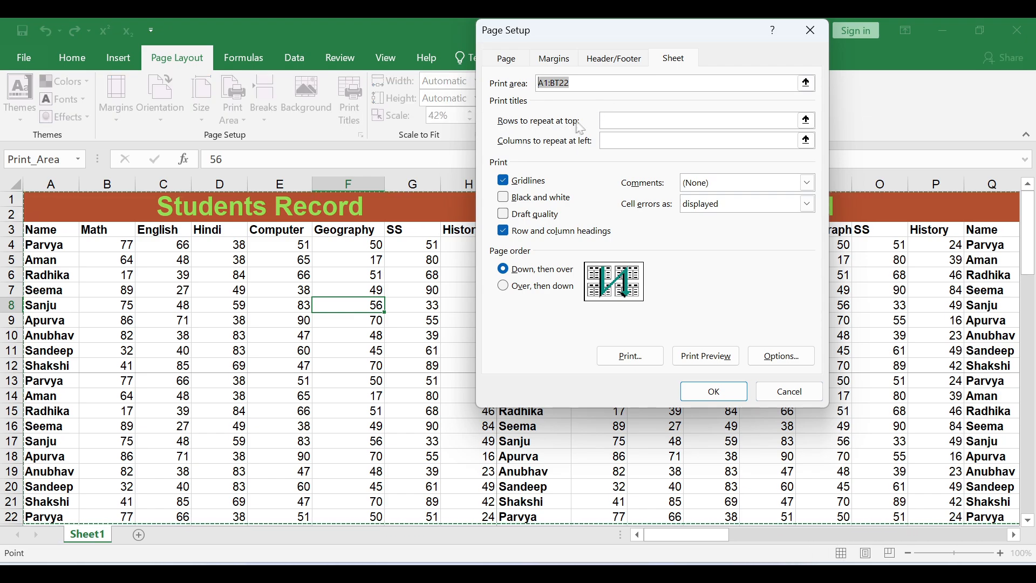
click(622, 128)
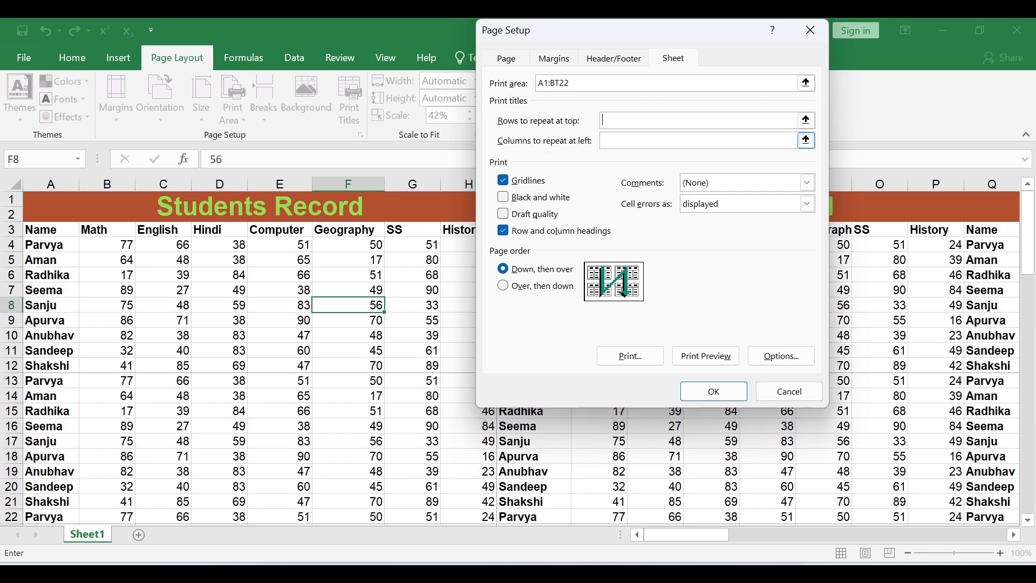
click(789, 391)
Step: Set the Students Record title rows $1:$2 as the rows to repeat at top on every printed page
click(110, 204)
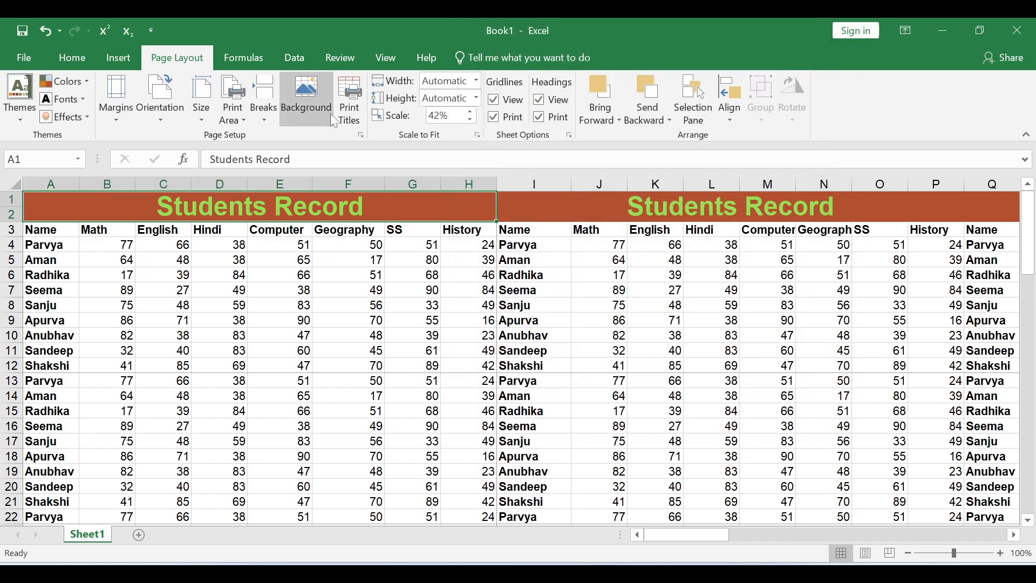
click(350, 100)
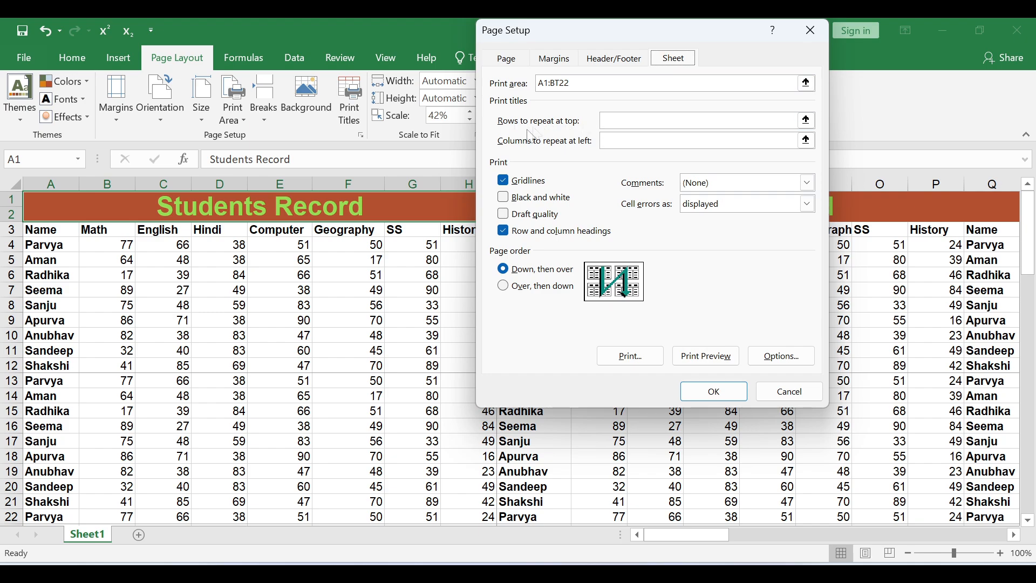
click(792, 120)
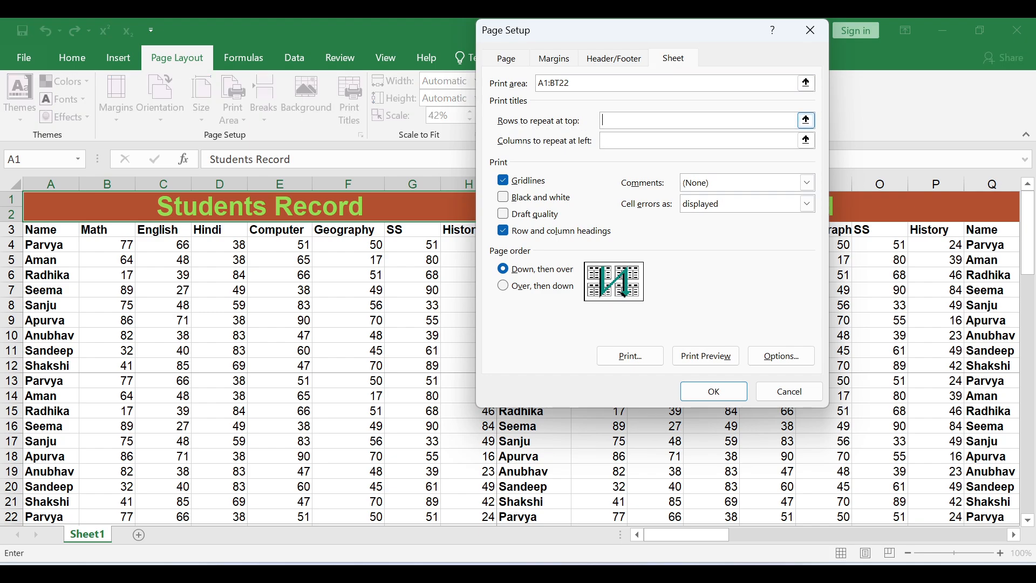
click(355, 203)
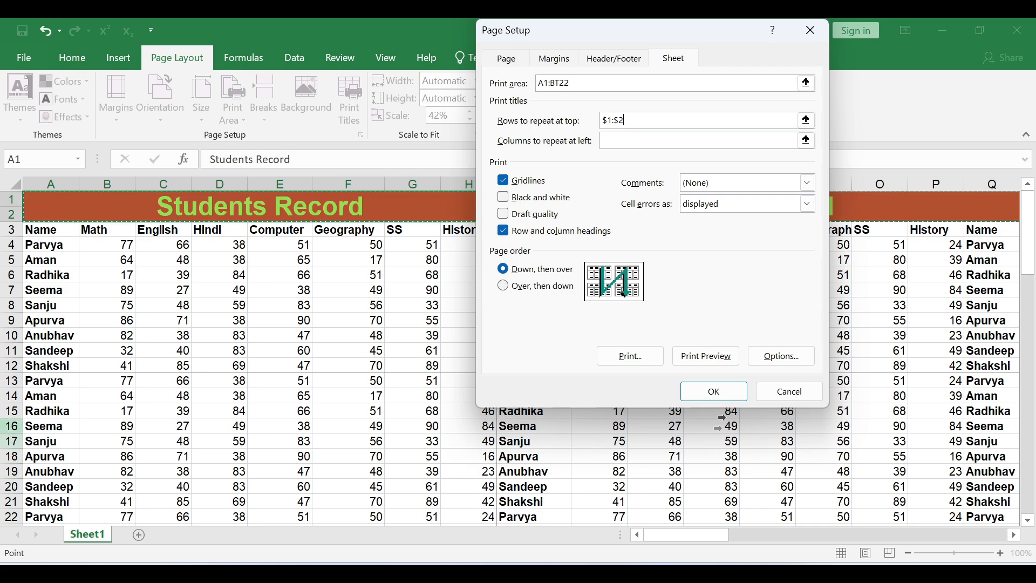
Step: Check in print preview whether the pages through page 8 carry the repeated title rows, and return to the sheet
click(705, 360)
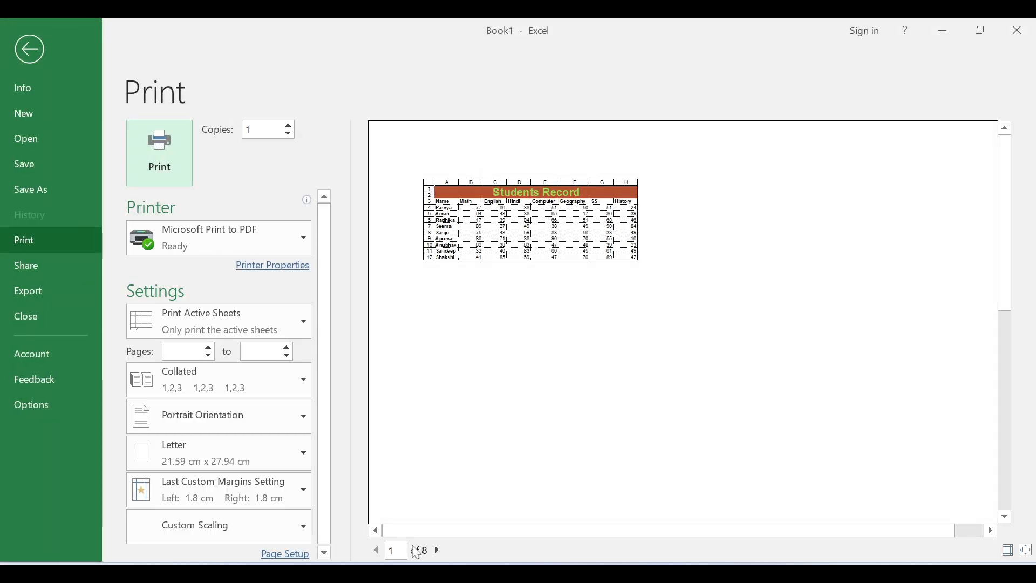
click(439, 552)
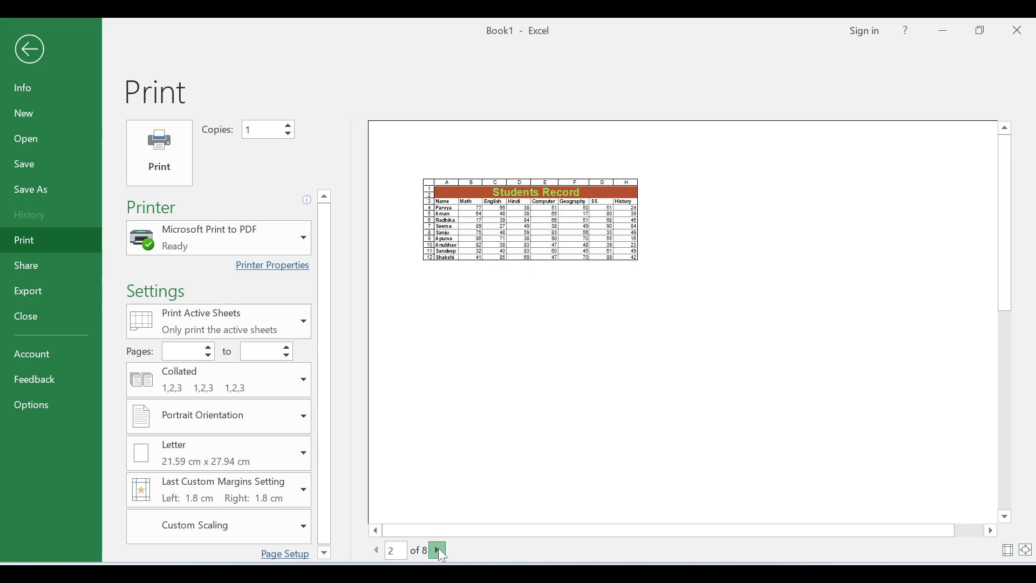
click(441, 551)
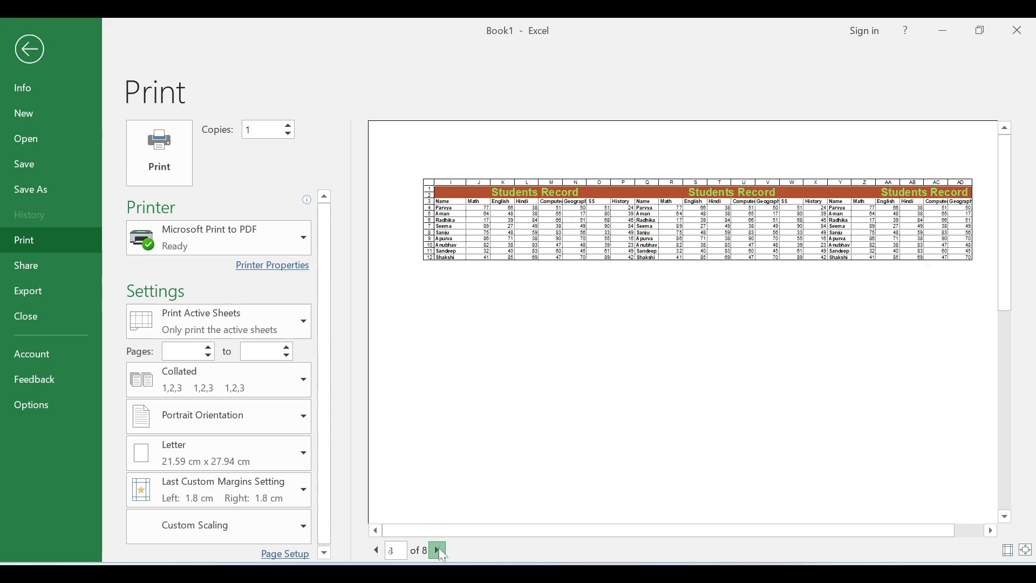
click(439, 545)
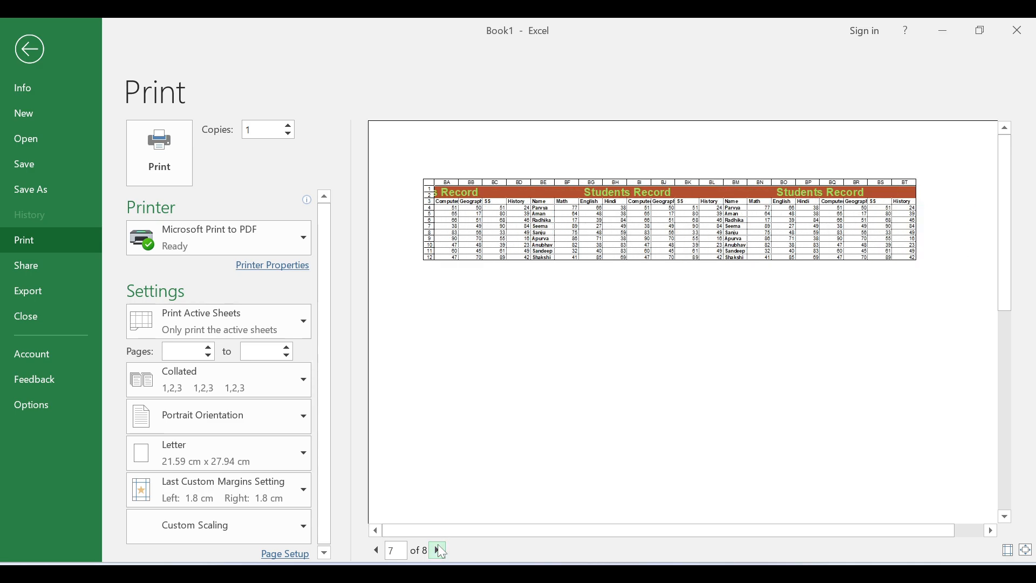
click(438, 546)
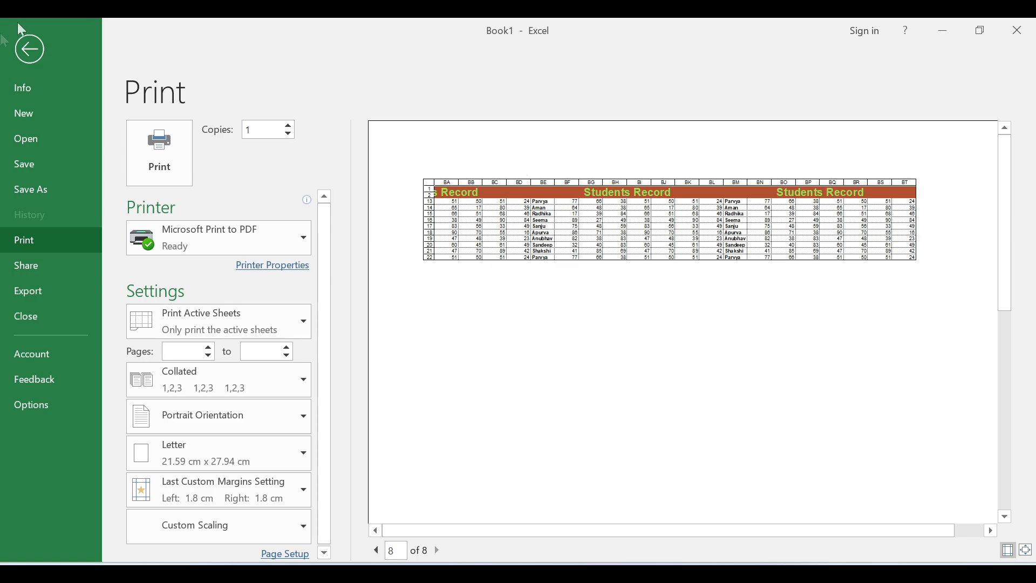
click(29, 48)
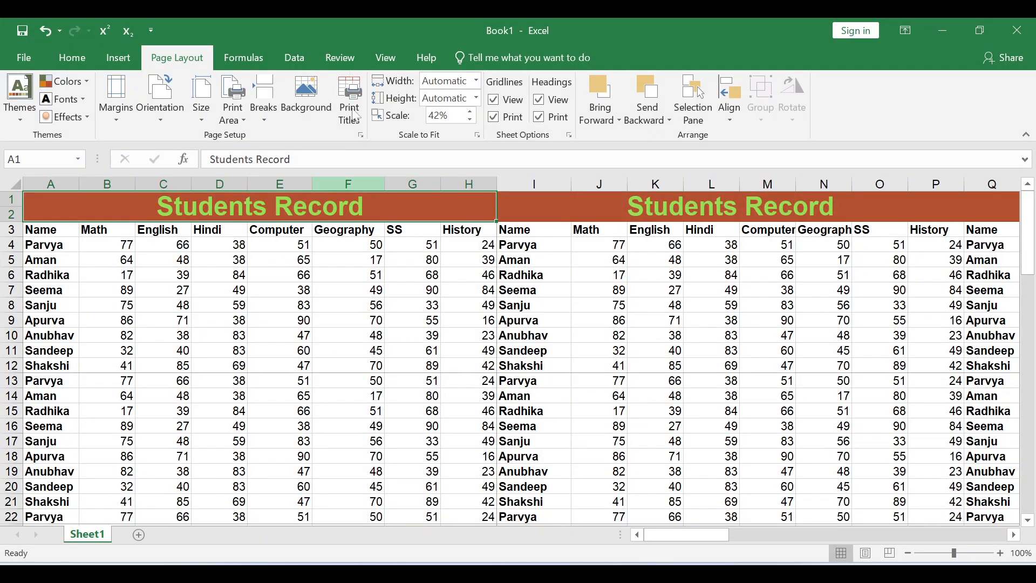
Step: Show the sheet in Page Break Preview and examine the order in which pages 1 to 4 are numbered
click(386, 57)
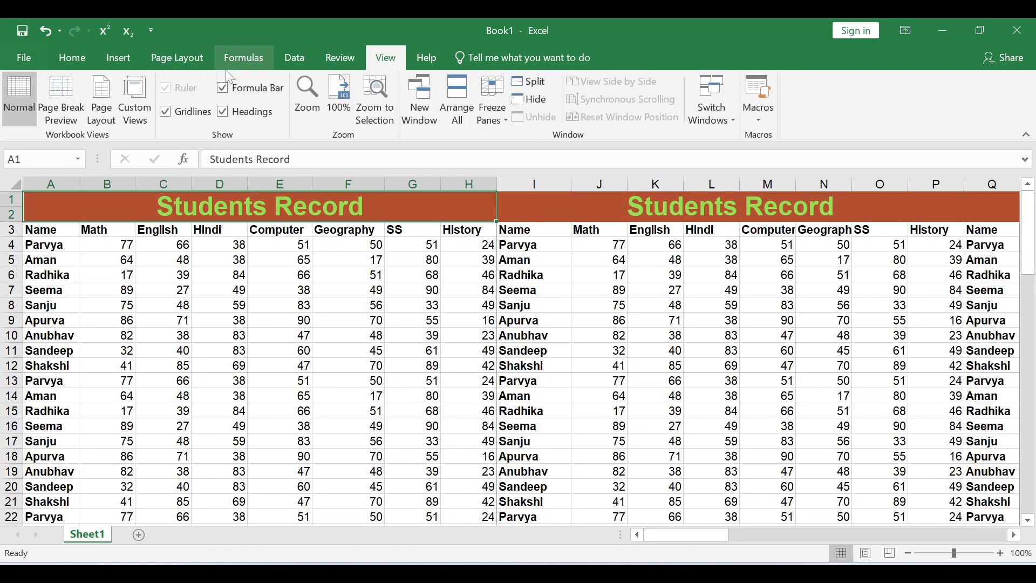
click(70, 98)
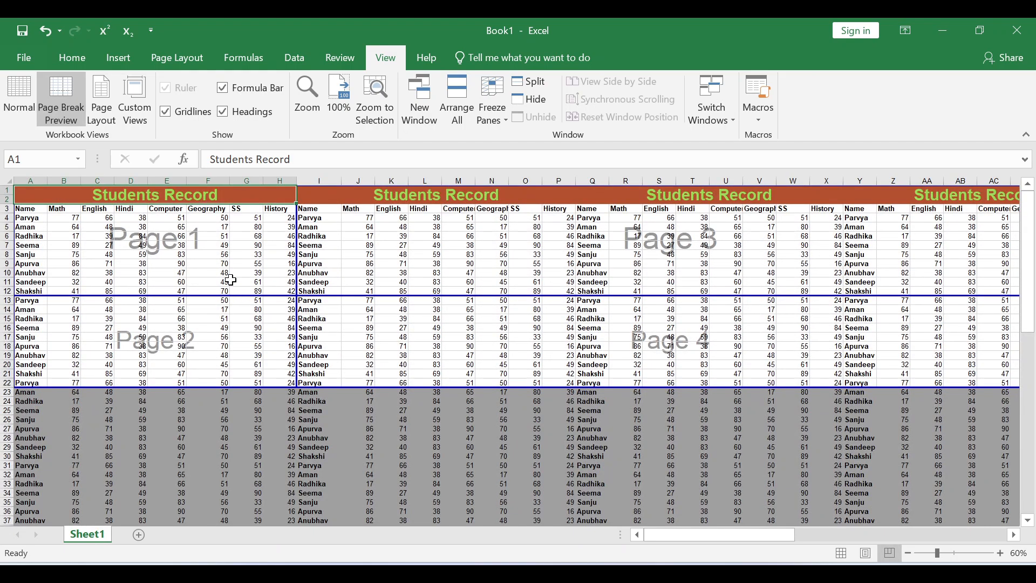
click(233, 254)
click(205, 337)
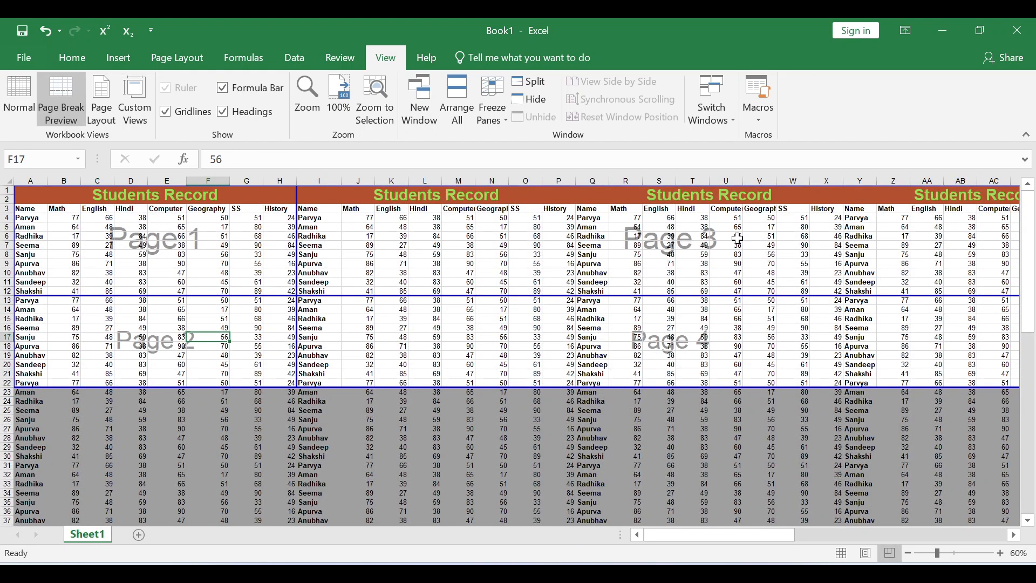
click(691, 356)
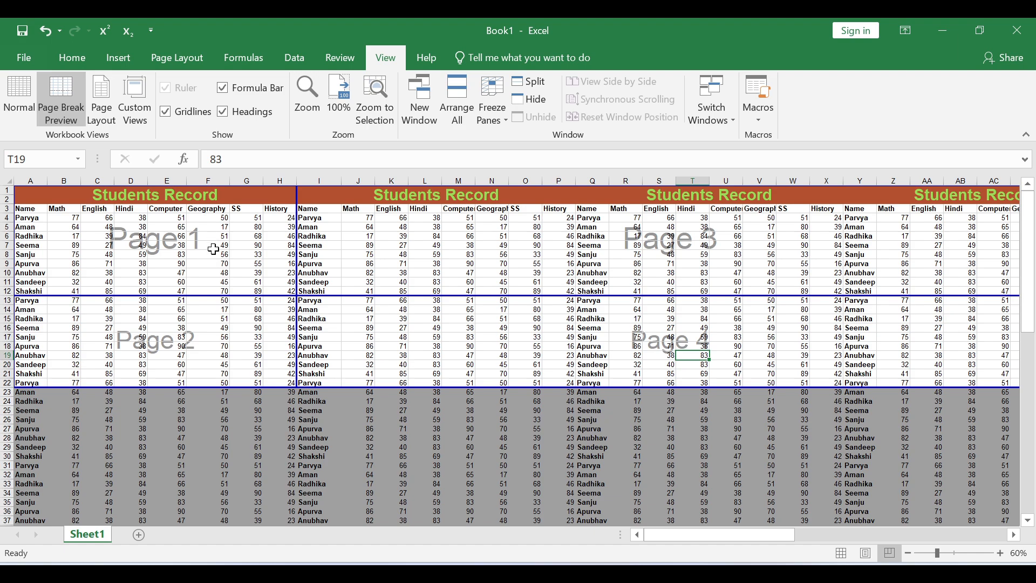
click(421, 253)
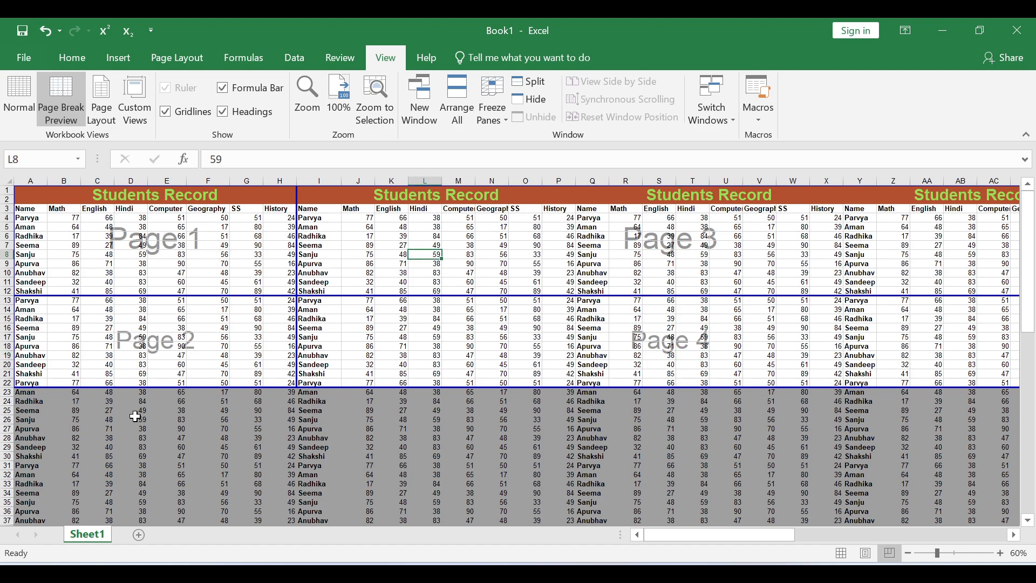
click(177, 356)
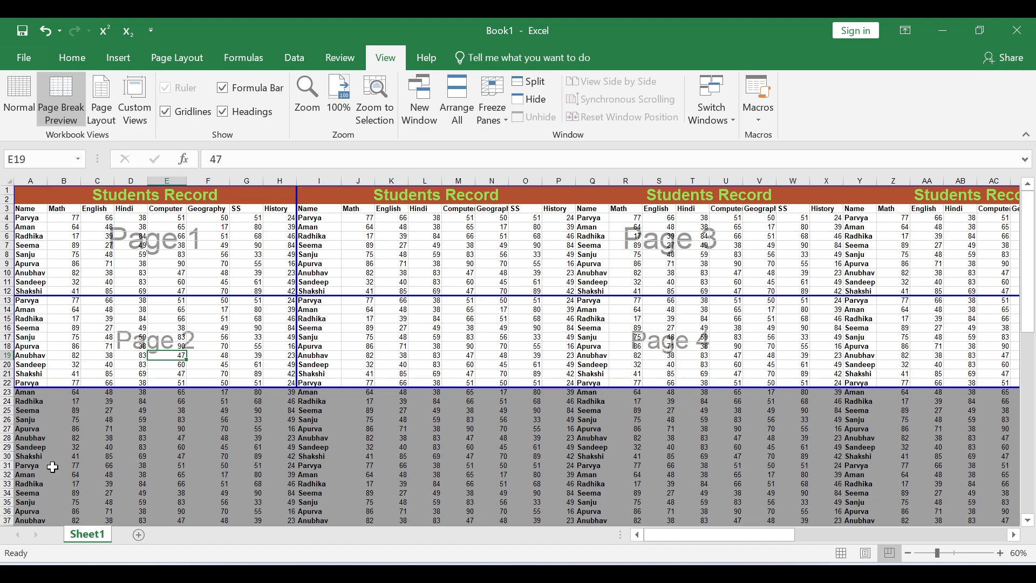
click(657, 347)
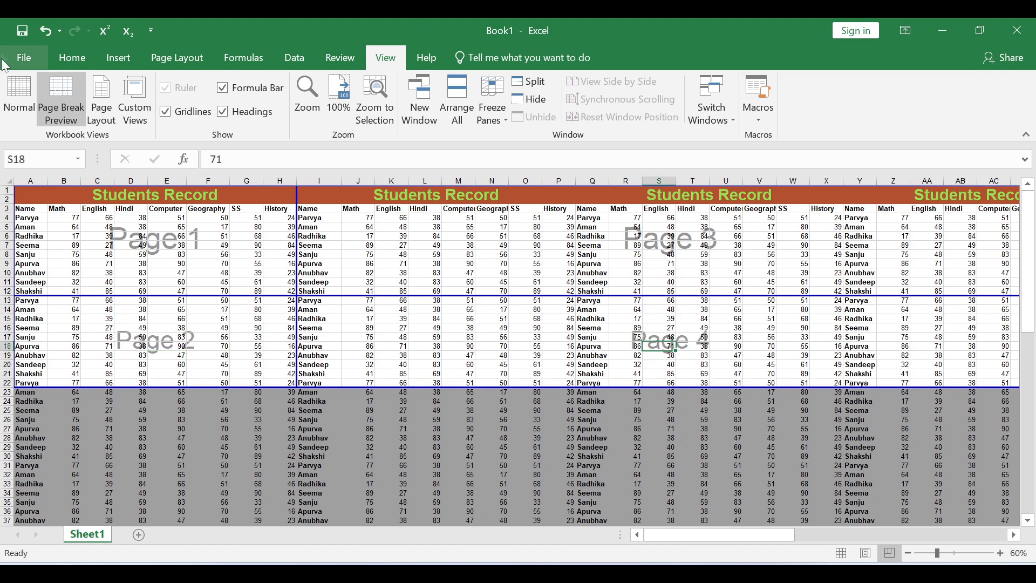
Step: Change the print page order to Over, then down, and check the page numbering in Page Break Preview
click(168, 61)
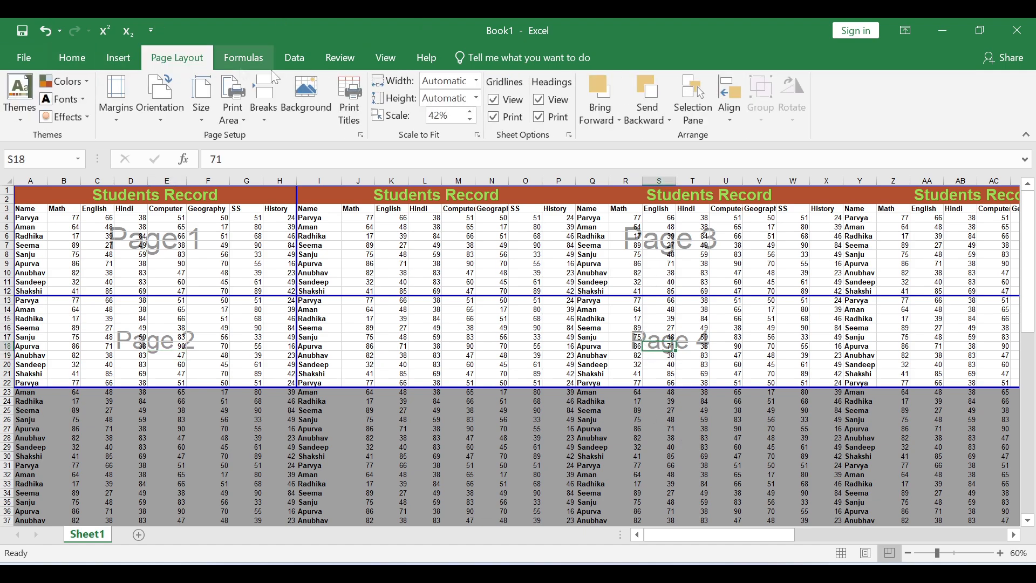
click(351, 96)
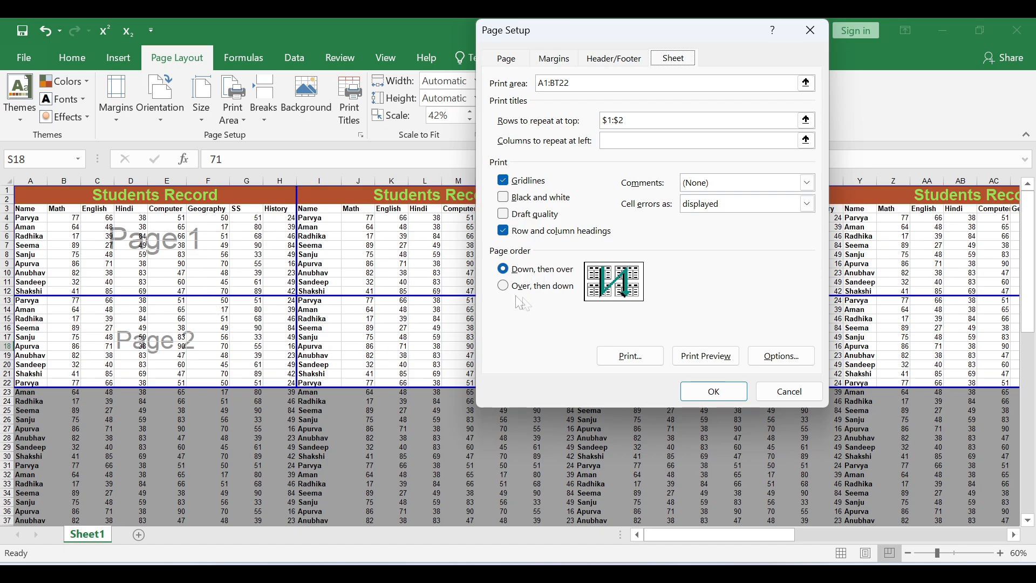
click(504, 288)
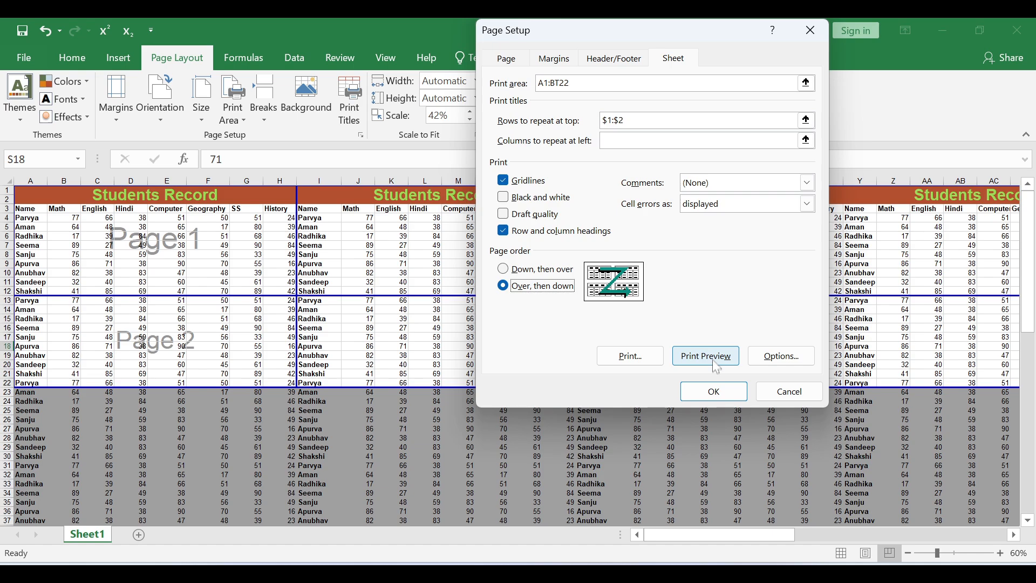
click(714, 393)
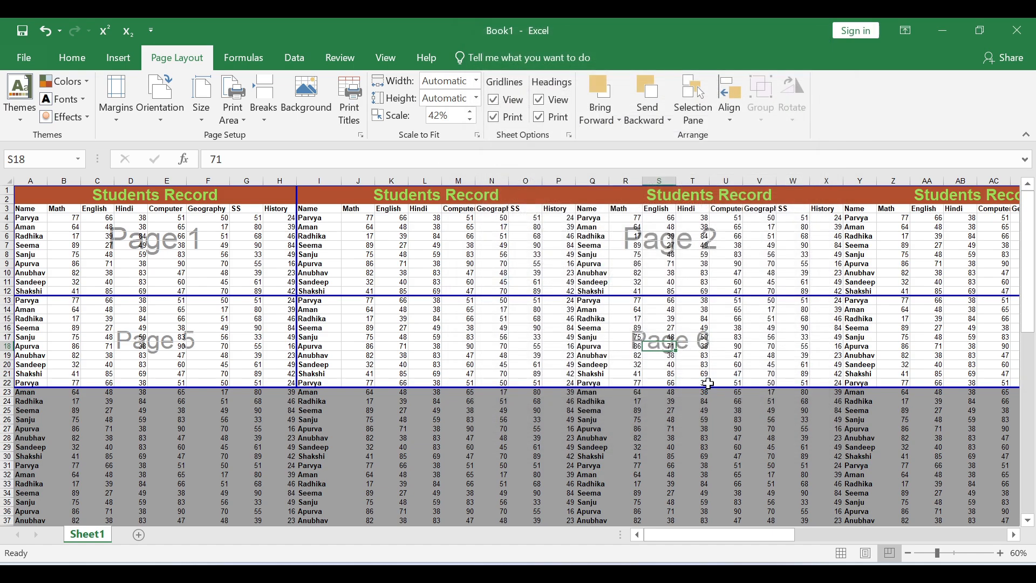
drag(208, 254, 210, 264)
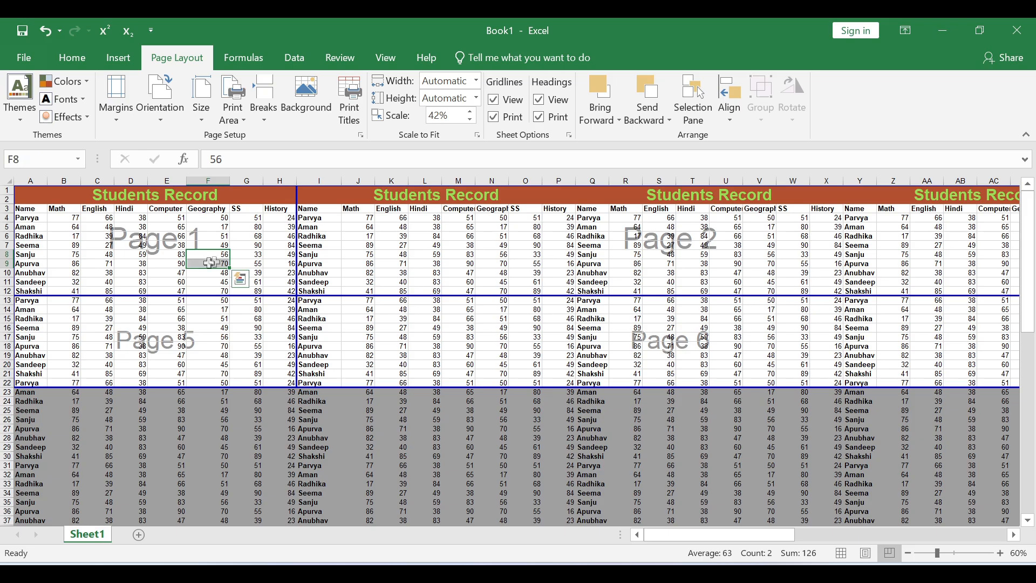
drag(696, 254, 697, 264)
mouse_move(677, 535)
mouse_down()
mouse_move(888, 556)
mouse_move(869, 537)
mouse_move(657, 538)
mouse_up()
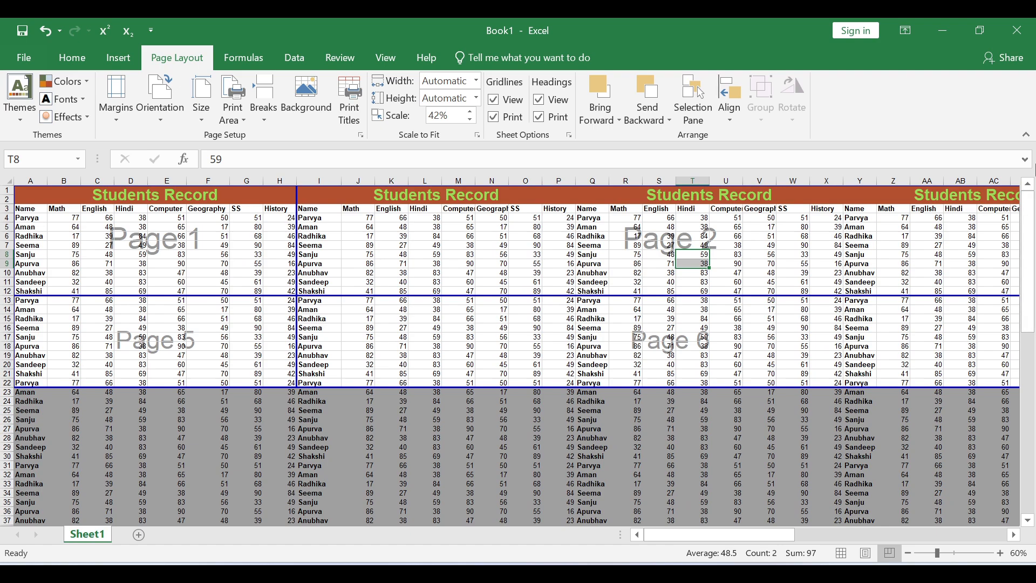
Step: Switch gridline printing off and on again, and view the Cell errors as options, keeping the displayed setting
click(350, 103)
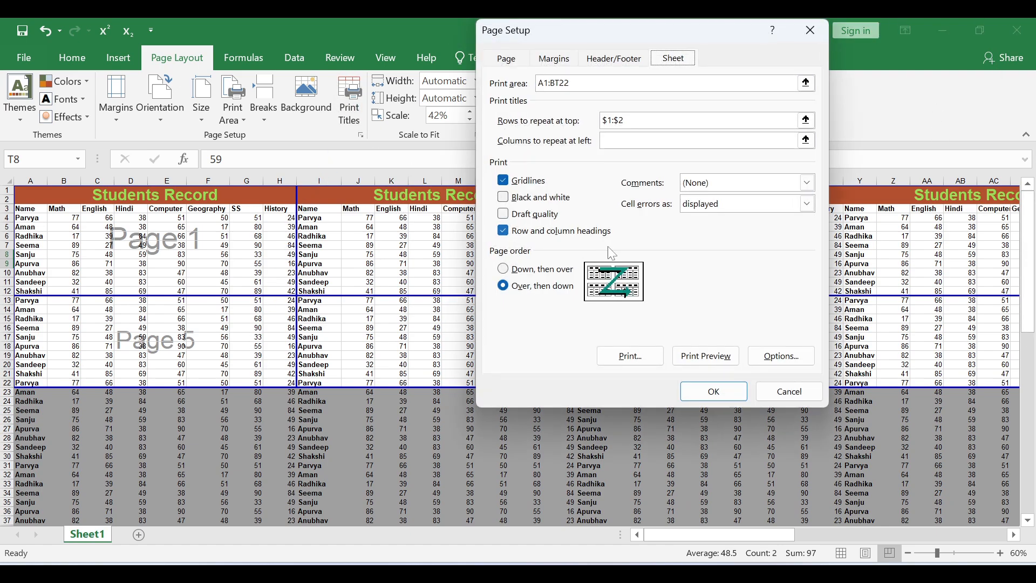
click(505, 182)
click(505, 182)
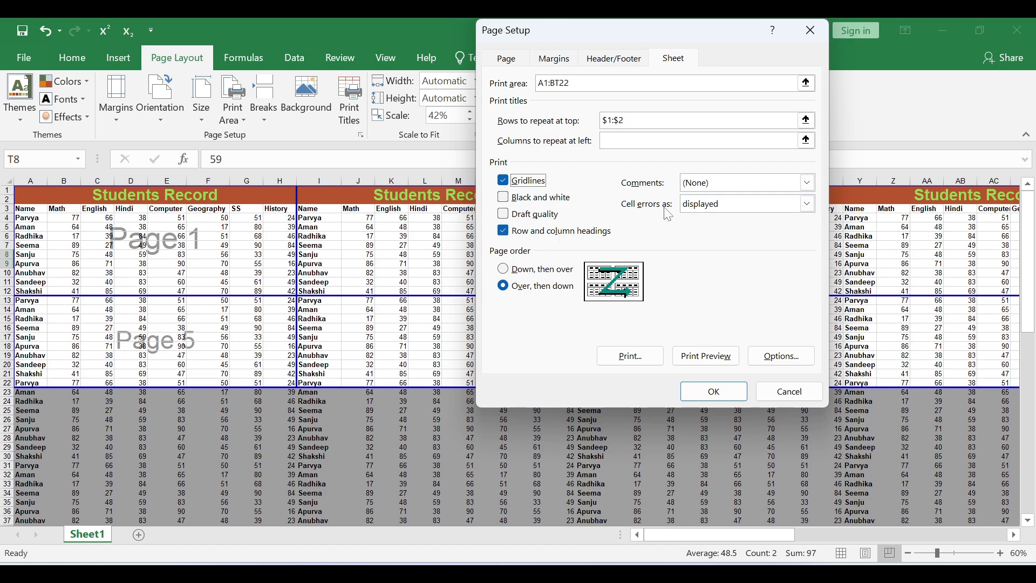
click(807, 204)
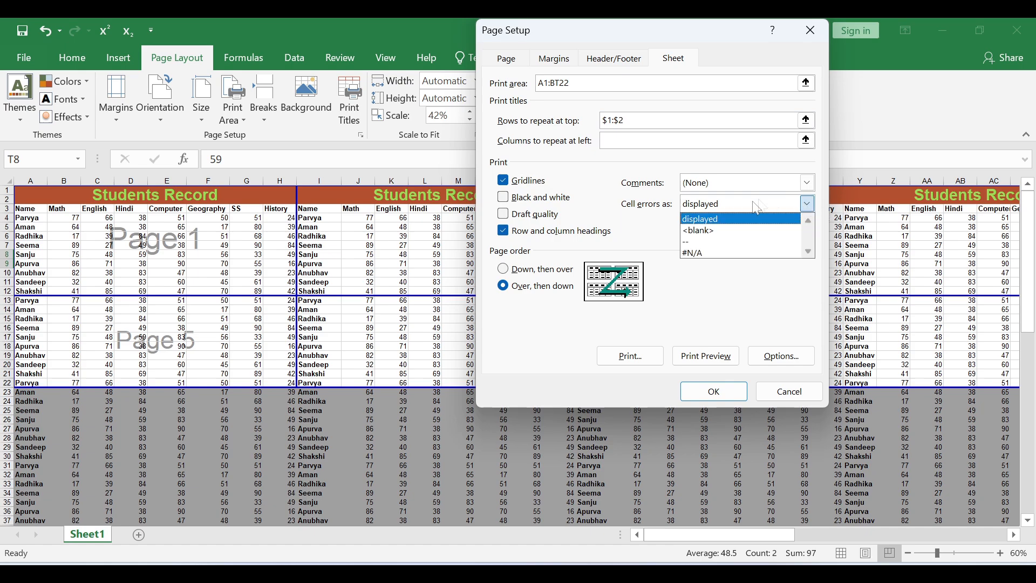
key(Down)
key(Down)
key(Down)
click(704, 219)
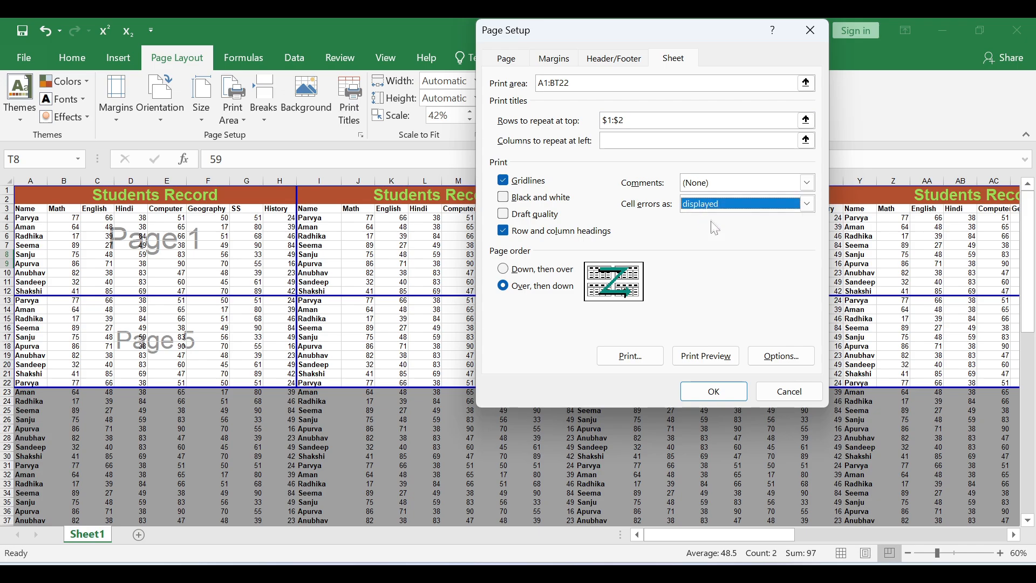
click(714, 393)
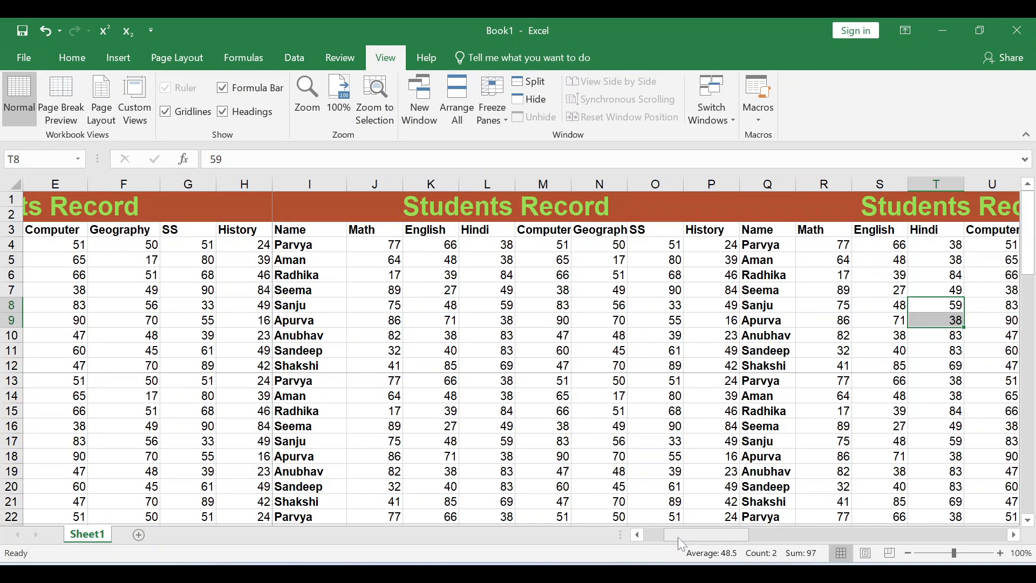
Step: Clear the first student's History mark in cell H4 and enter a dash as the Math mark in B4
drag(678, 537, 639, 541)
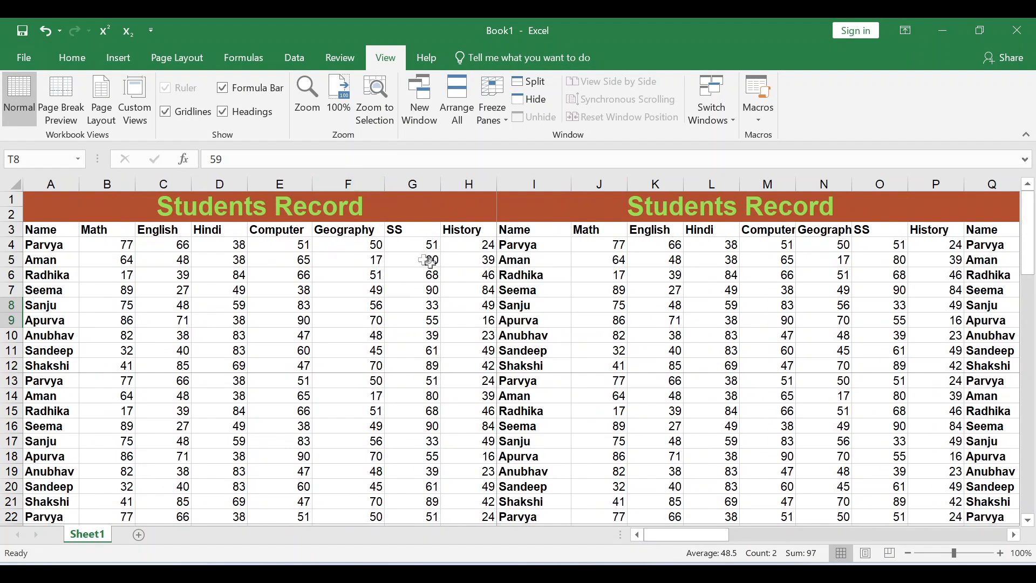
click(460, 244)
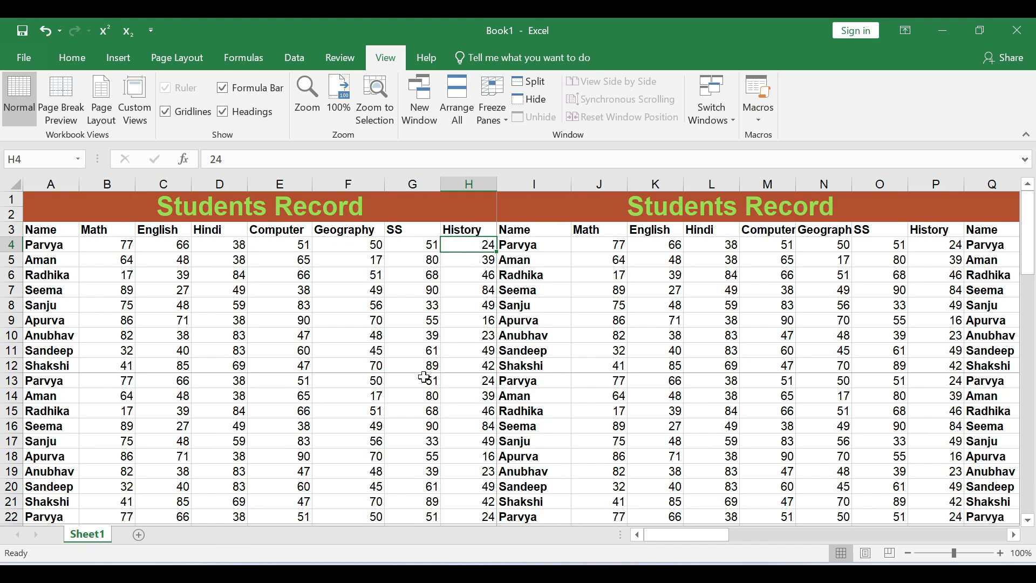
drag(103, 245, 459, 244)
text(–)
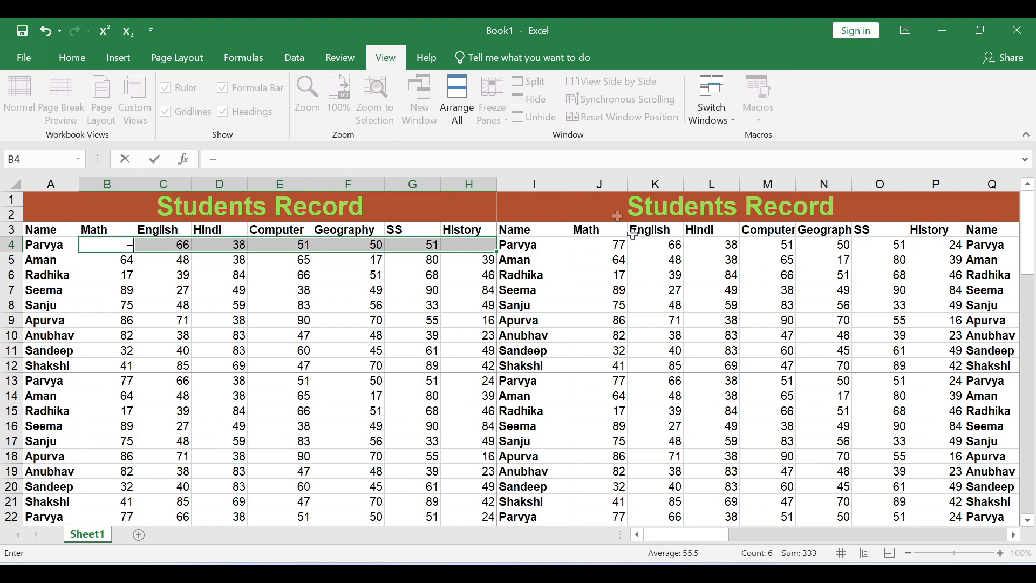
Step: Enter the formula =SUM(B4:G4) in cell H4 to total the first student's marks
click(458, 242)
text(=sum)
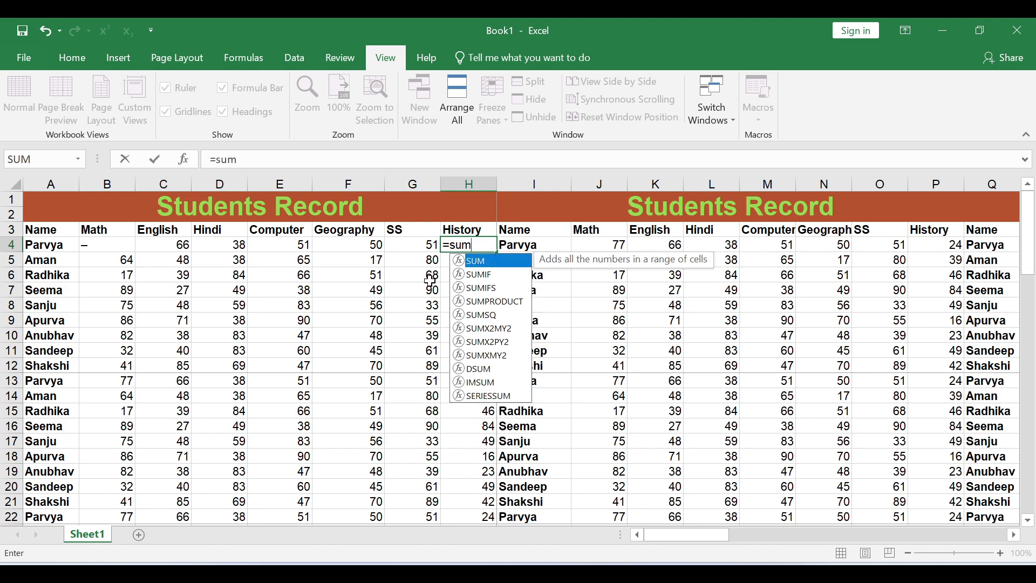
text(()
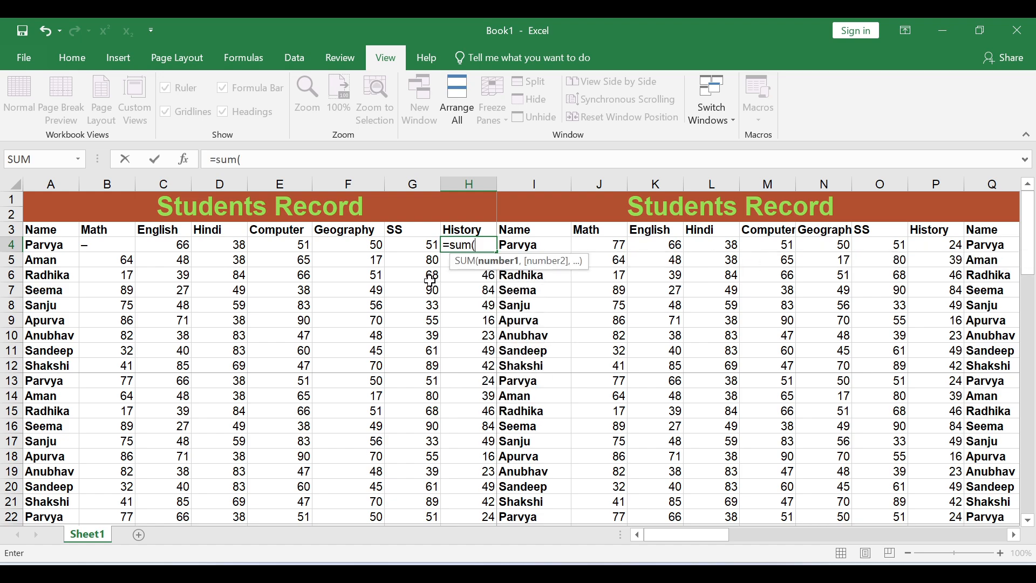
click(408, 243)
drag(384, 245, 106, 245)
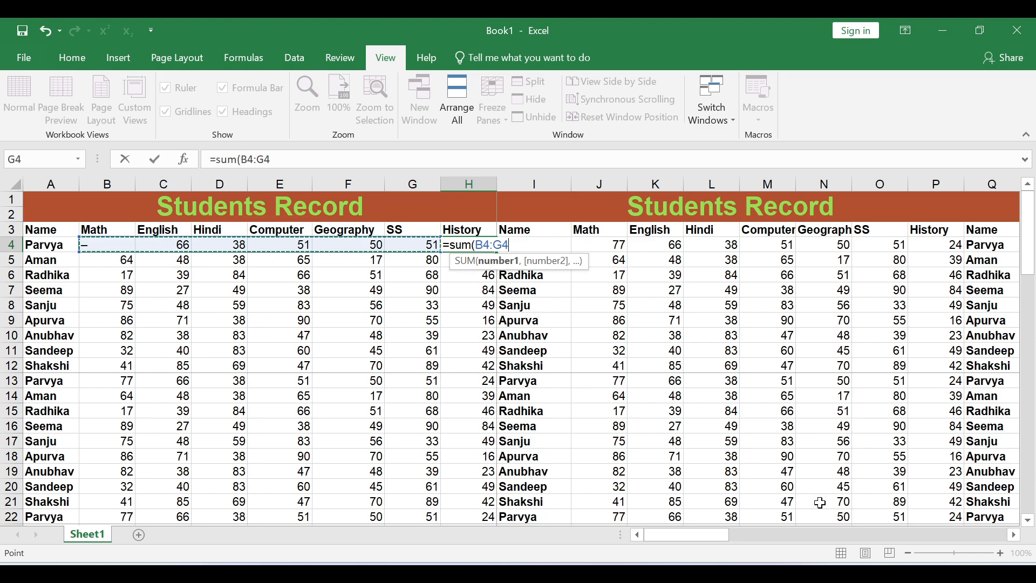
text())
key(Return)
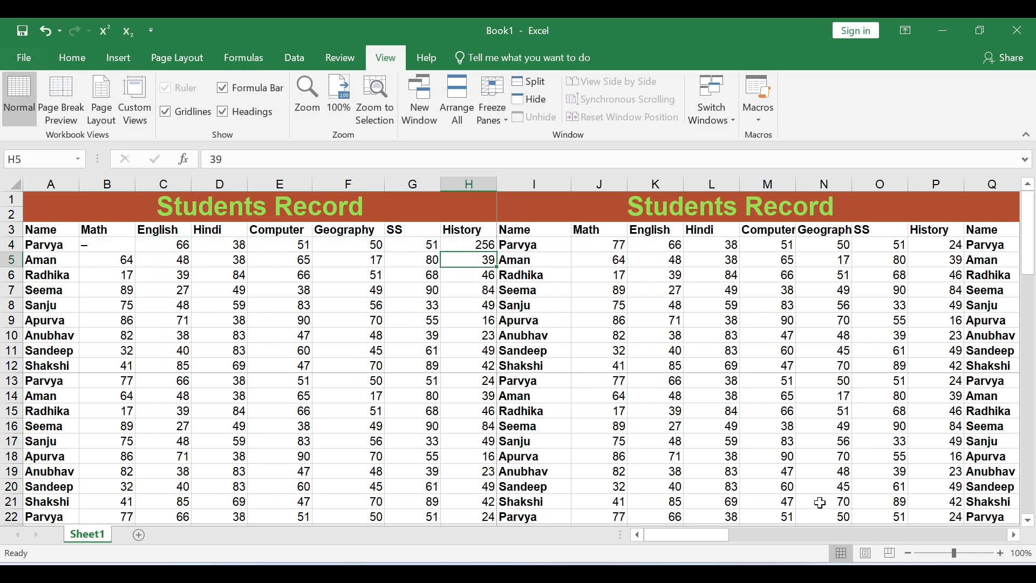
Step: Replace the dash in cell B4 with a Math mark of 45 and check the formula in H4
click(96, 244)
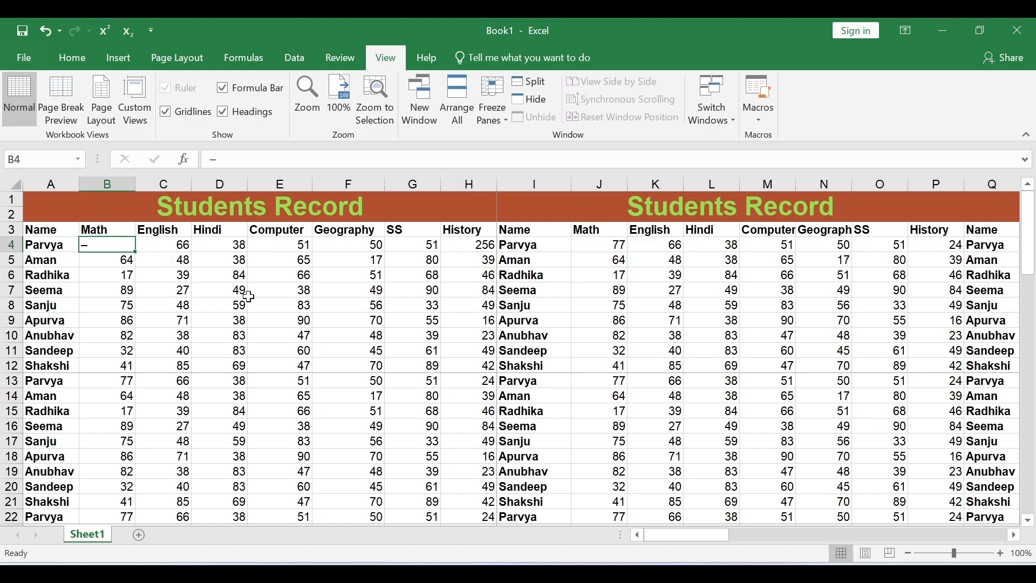
text(45)
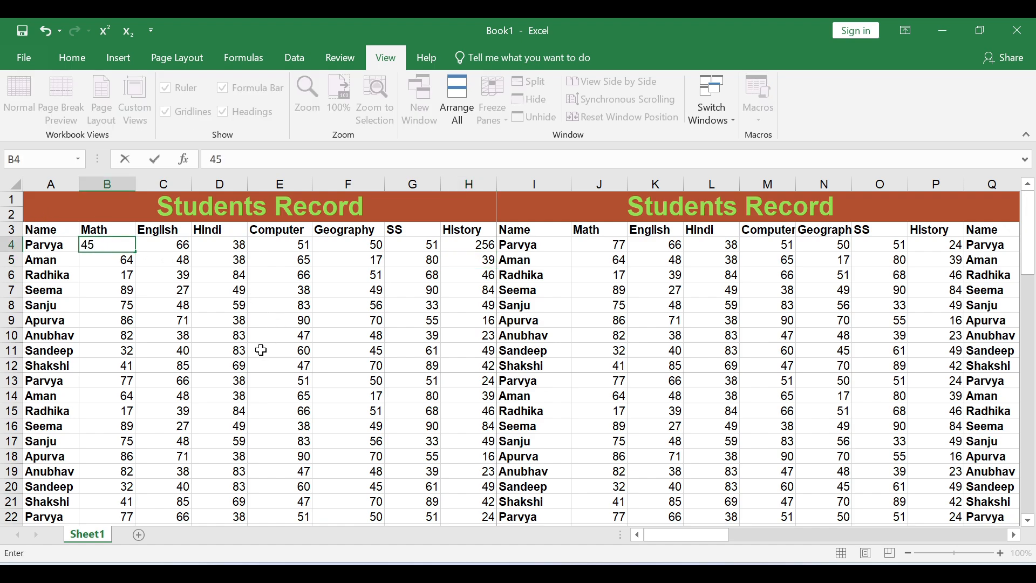
key(Return)
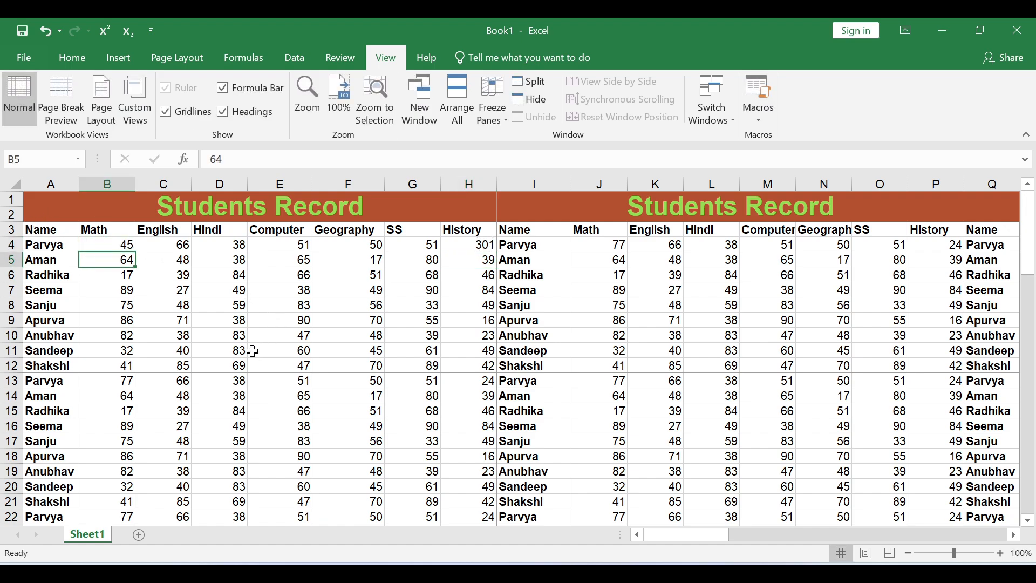
click(484, 248)
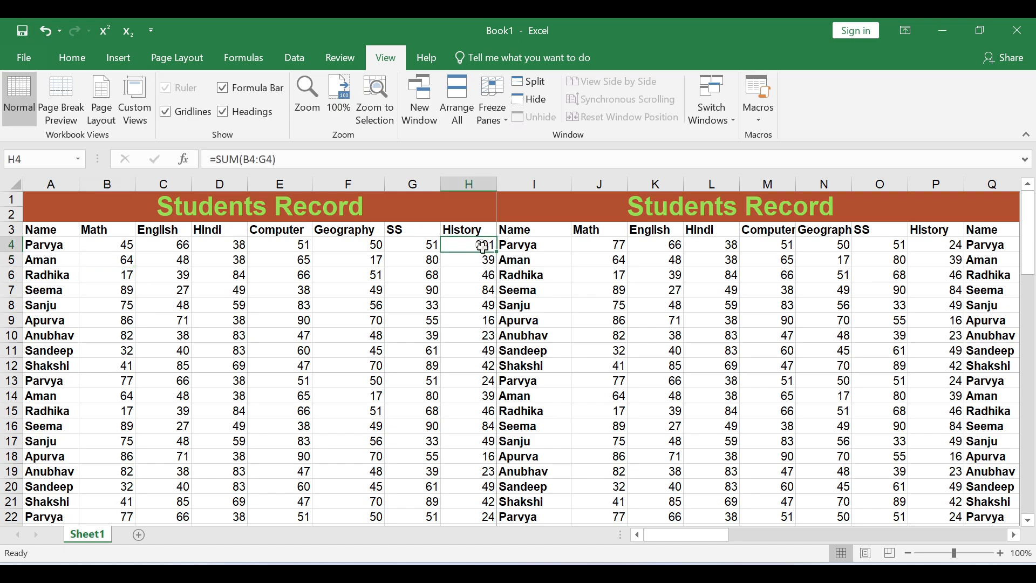
Step: Examine the first student's total in the print preview and return to the sheet
click(330, 310)
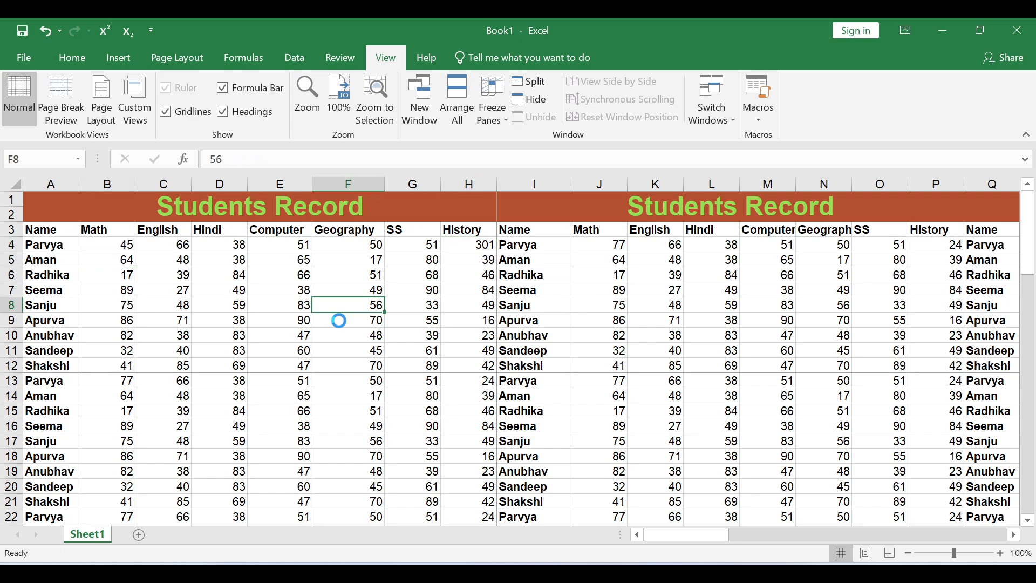
key(ctrl+p)
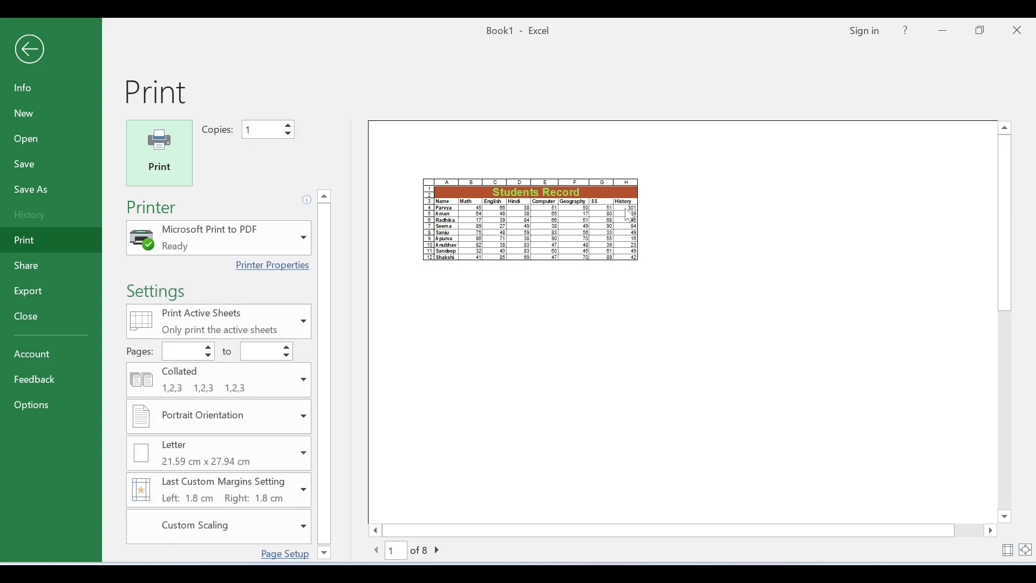
key(alt)
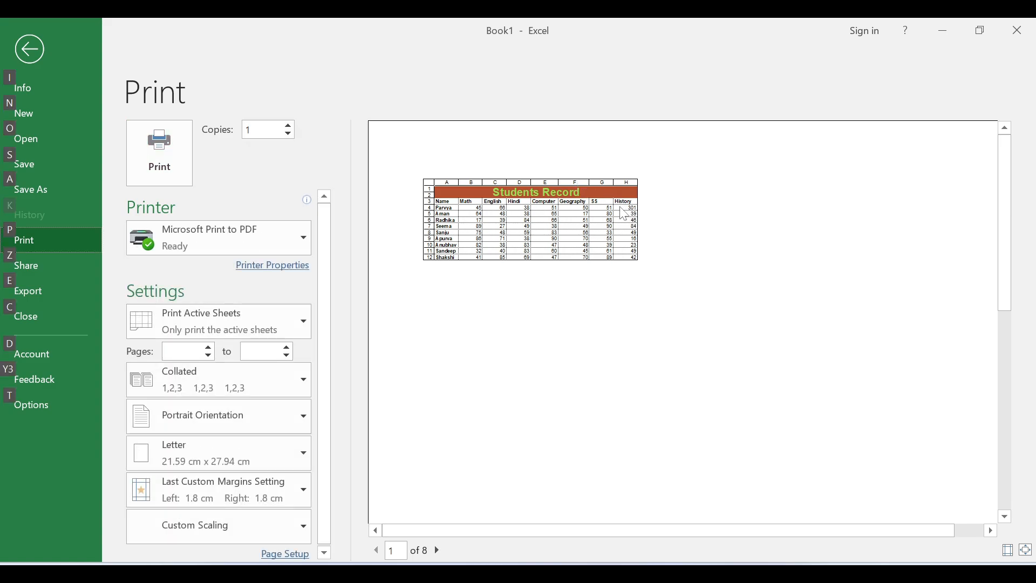
key(Escape)
key(Escape)
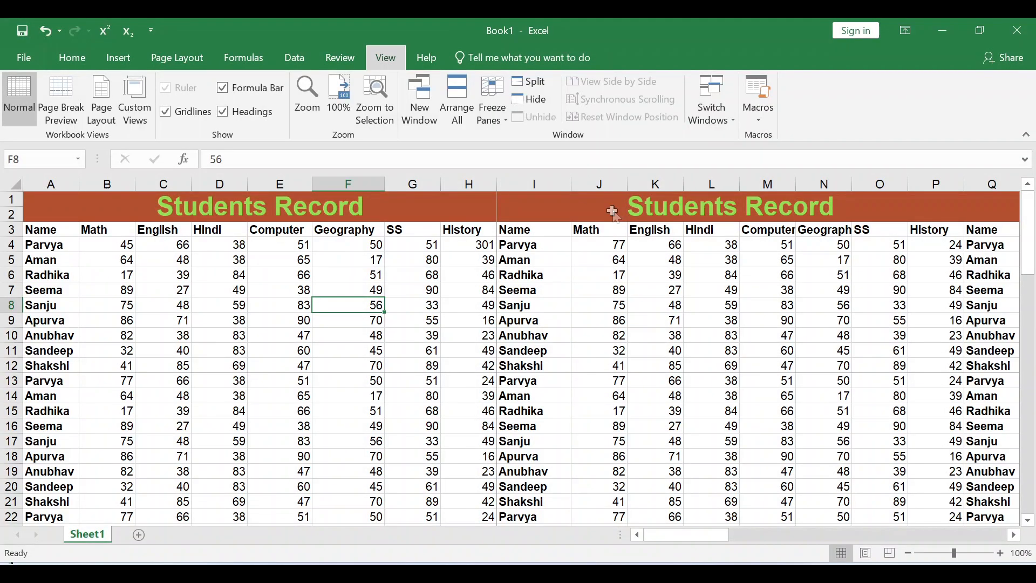
Step: Edit the SUM formula in cell H4 so it gives a #NAME? error, and check how the error appears in print preview
click(473, 244)
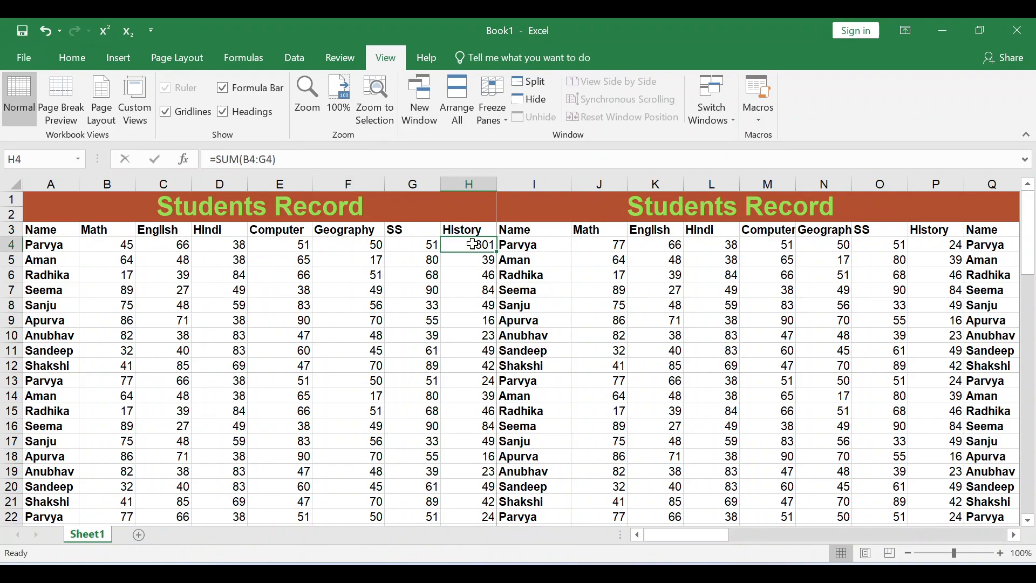
double_click(473, 244)
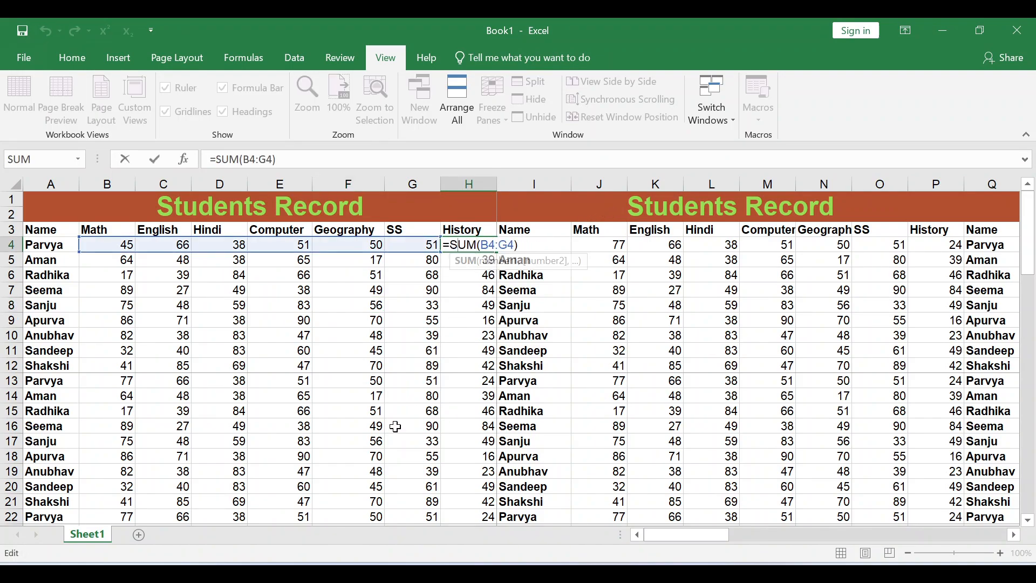
key(Return)
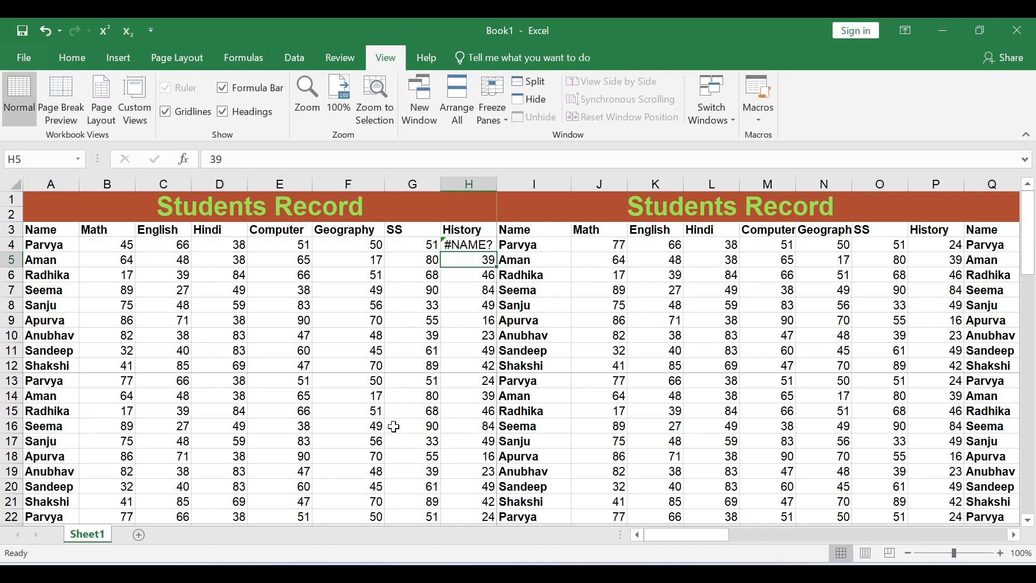
click(304, 291)
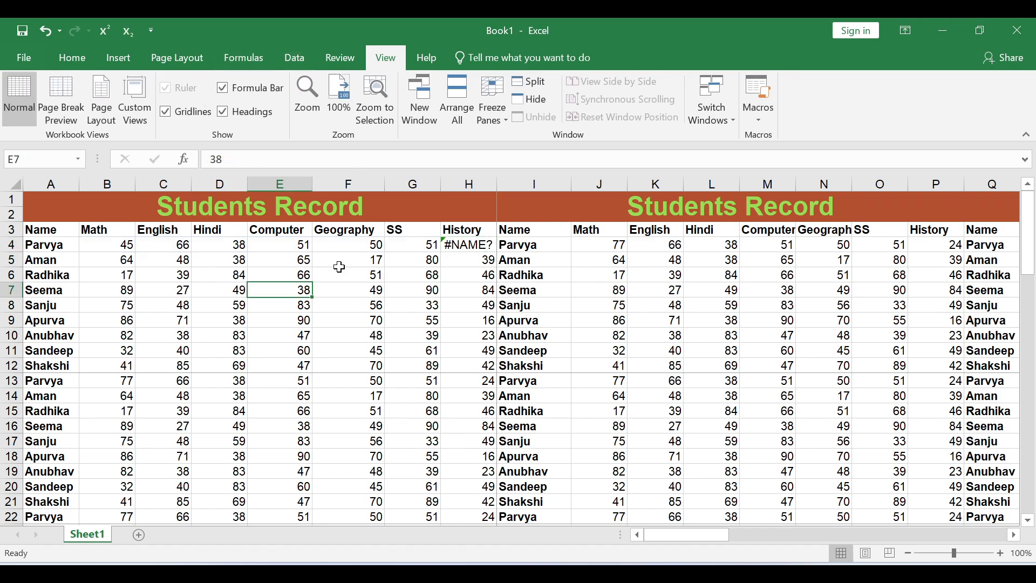
key(ctrl+p)
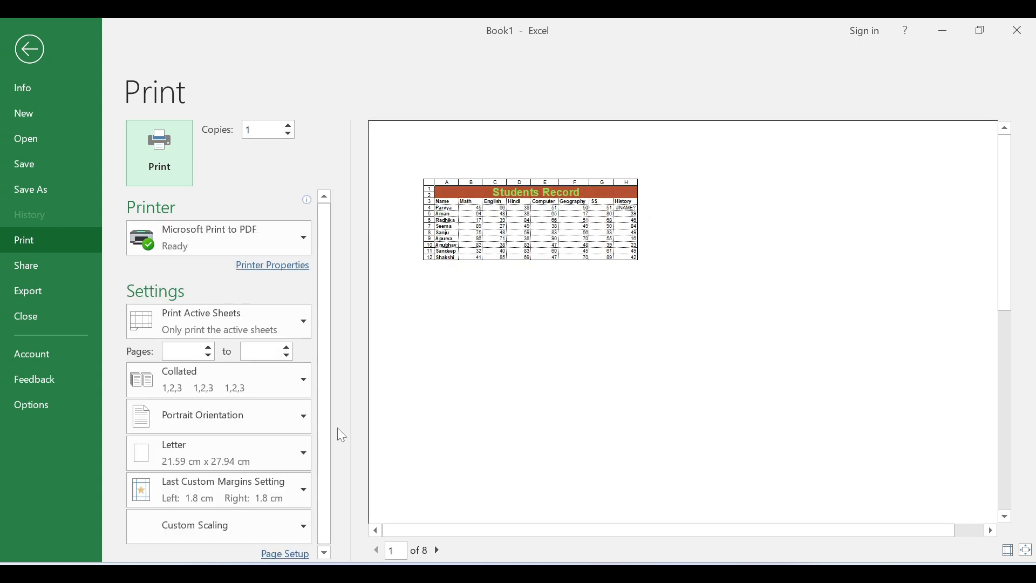
click(30, 52)
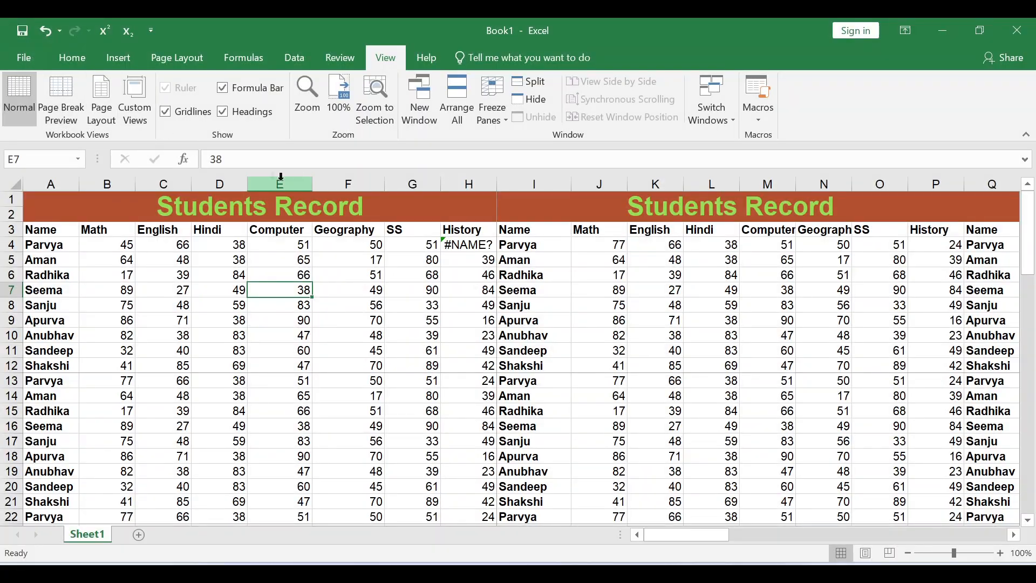
Step: Set cell errors to print as <blank> and check cell H4 in the print preview
click(197, 57)
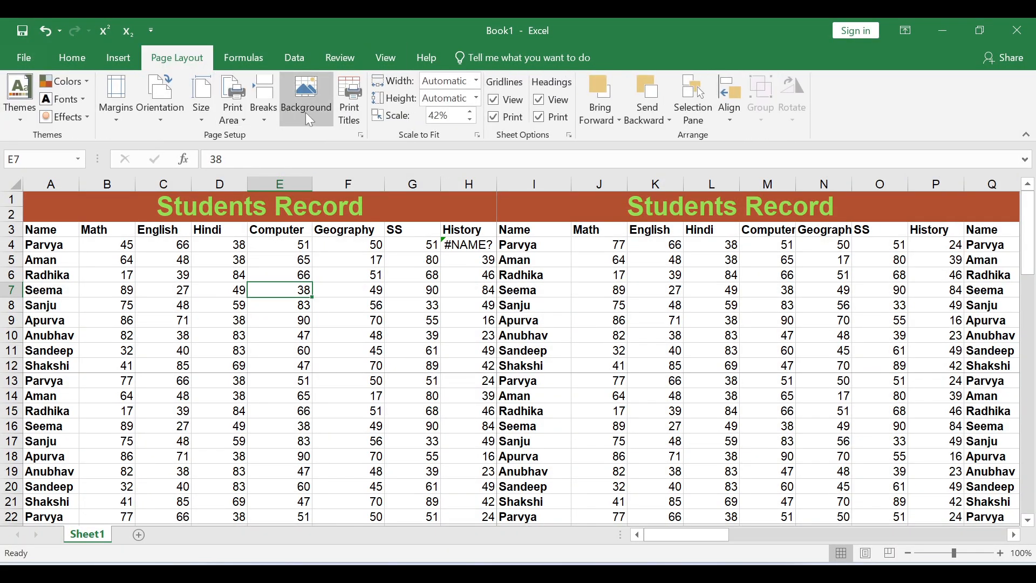
click(343, 120)
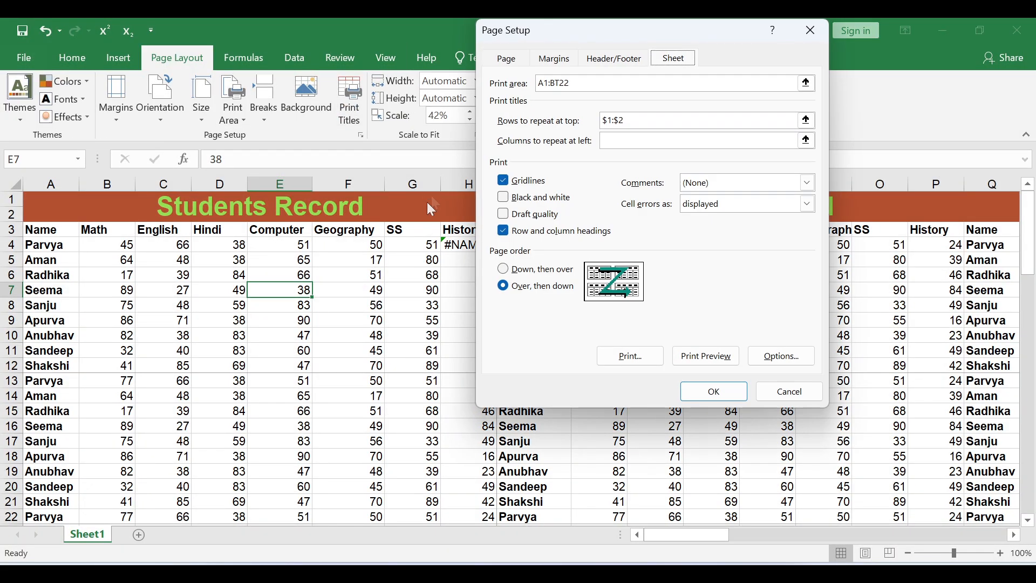
click(808, 205)
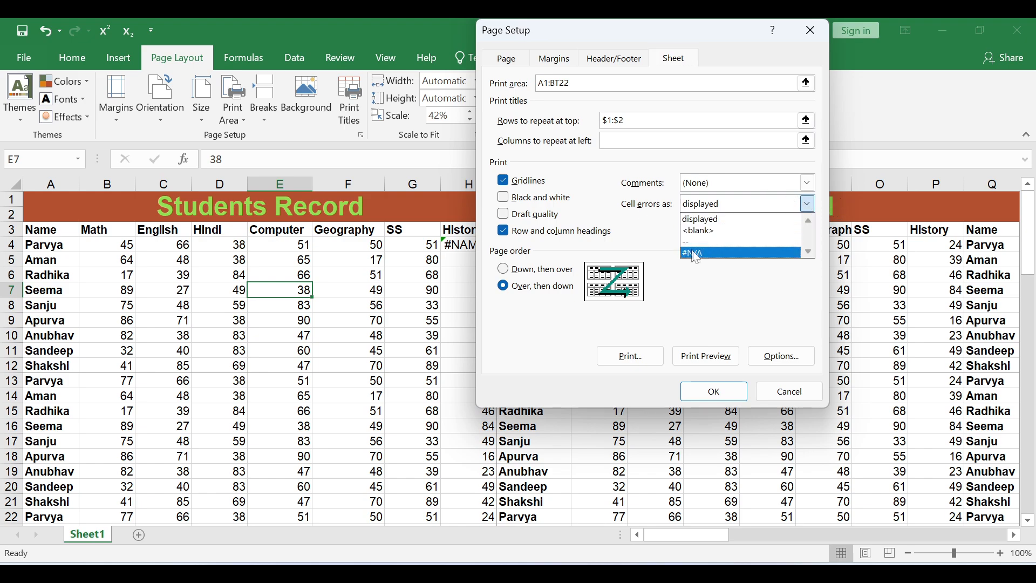
click(698, 232)
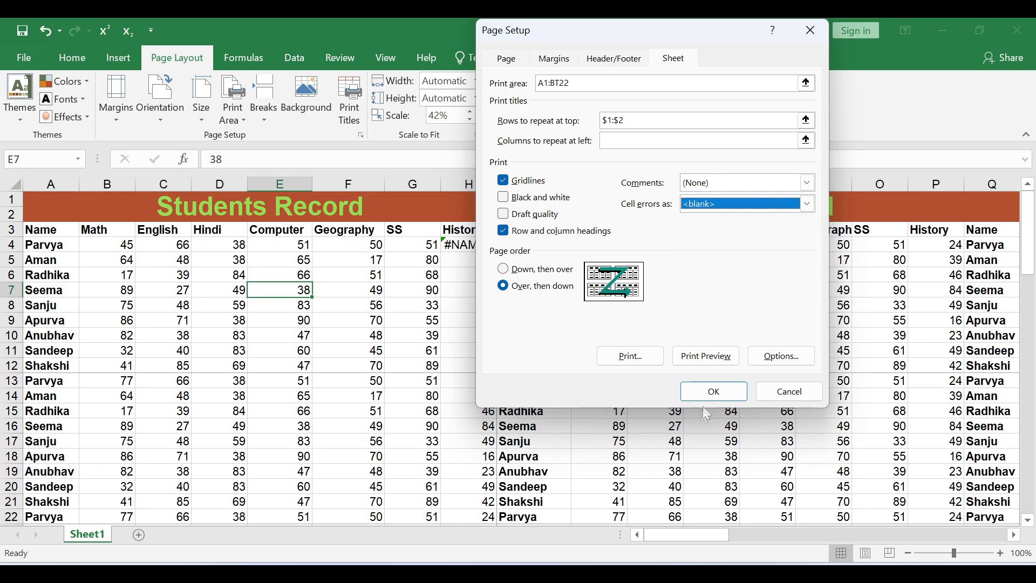
click(707, 357)
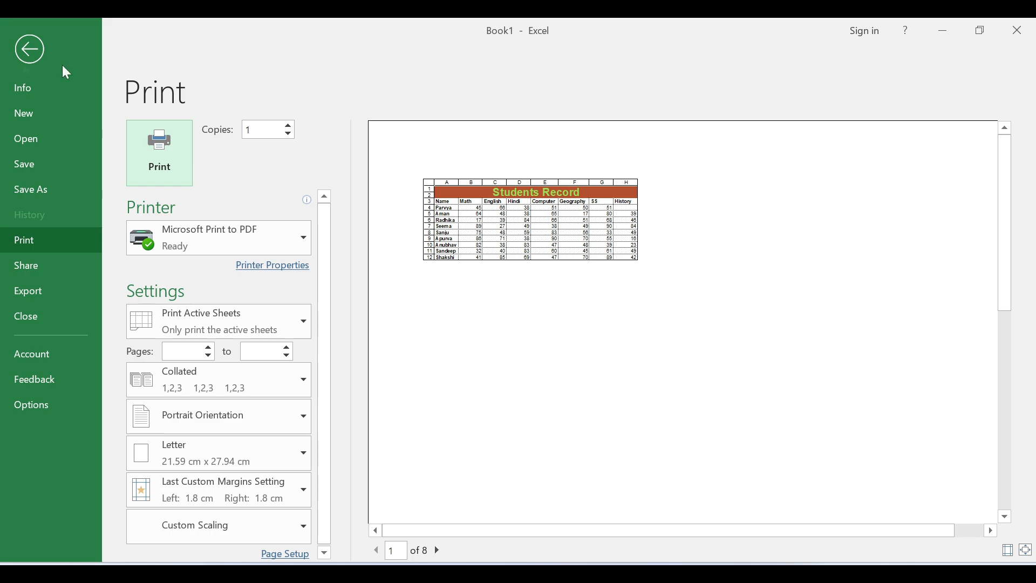
click(26, 56)
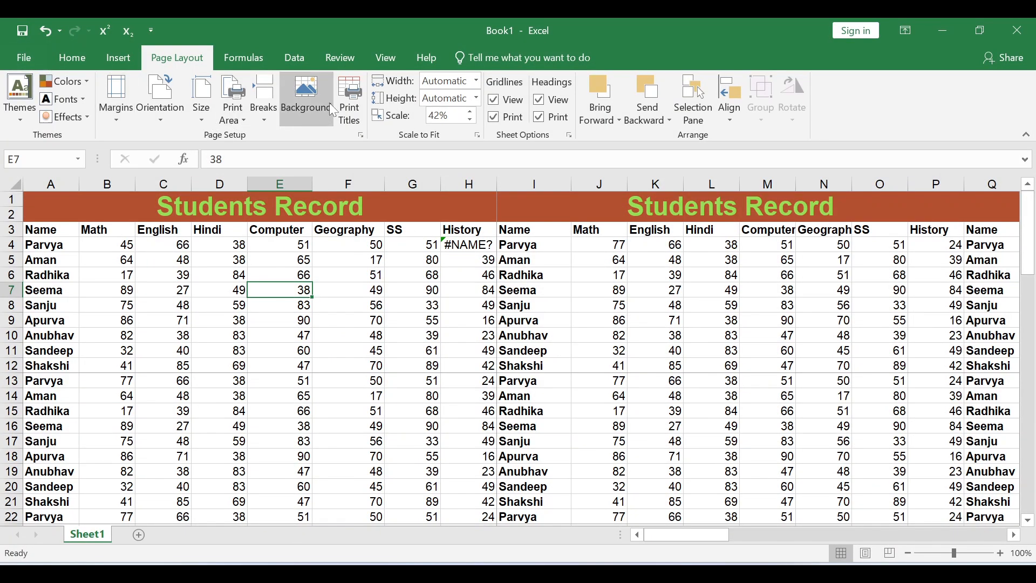
Step: View the print options for comments, and add a comment to cell A4 reading "Hello" followed by the student's name
click(350, 100)
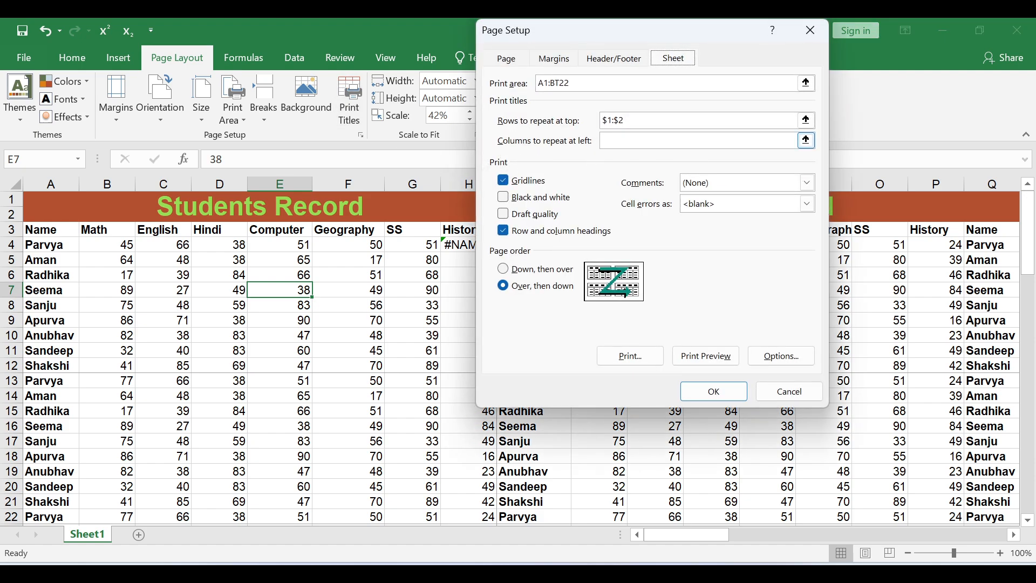
click(807, 183)
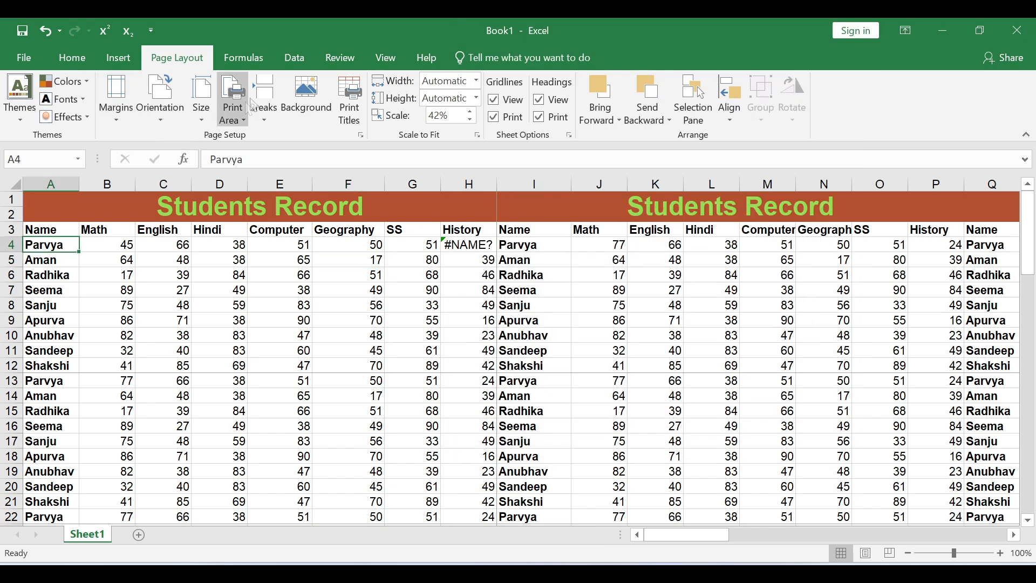
click(341, 62)
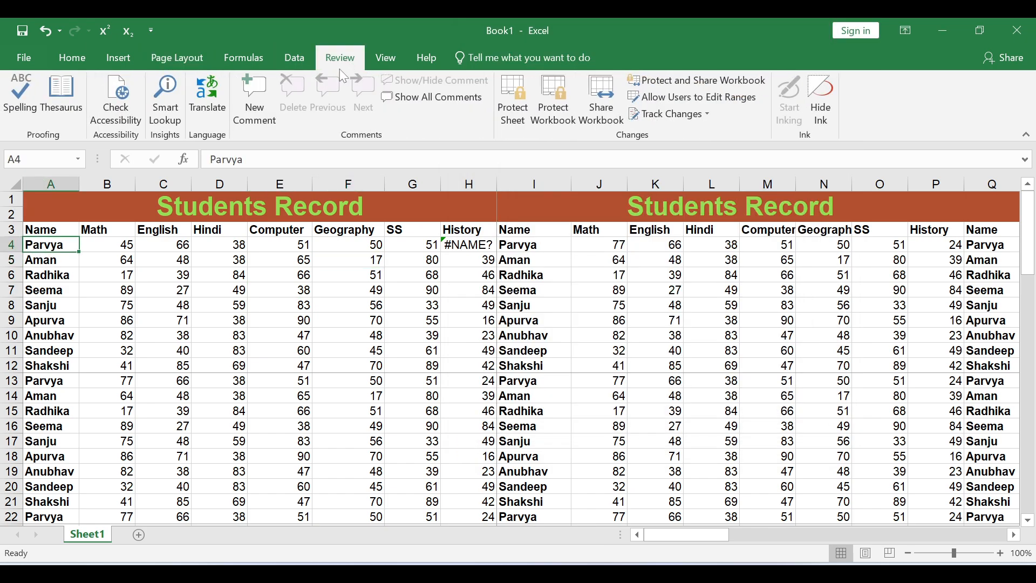
click(255, 106)
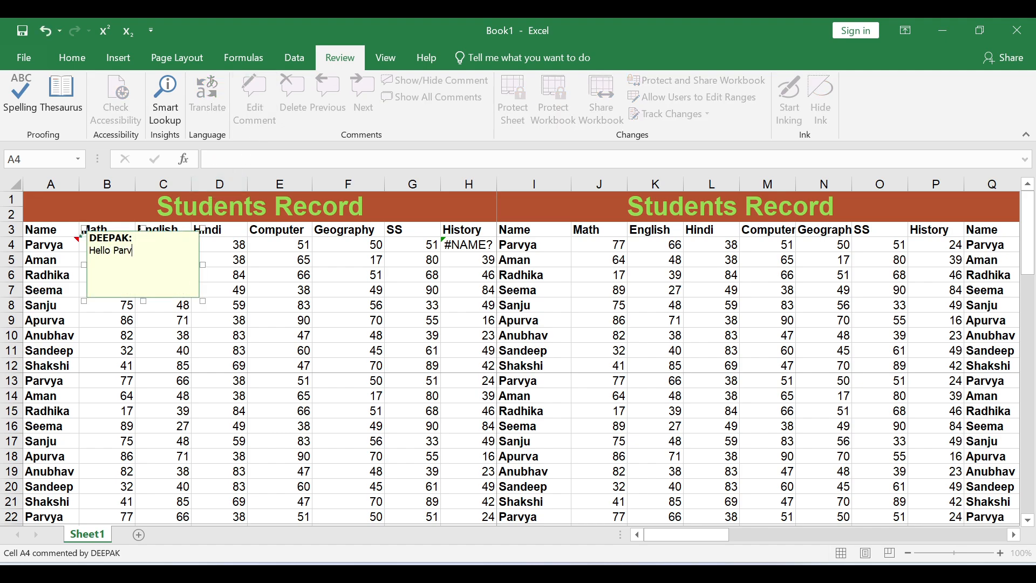
click(159, 335)
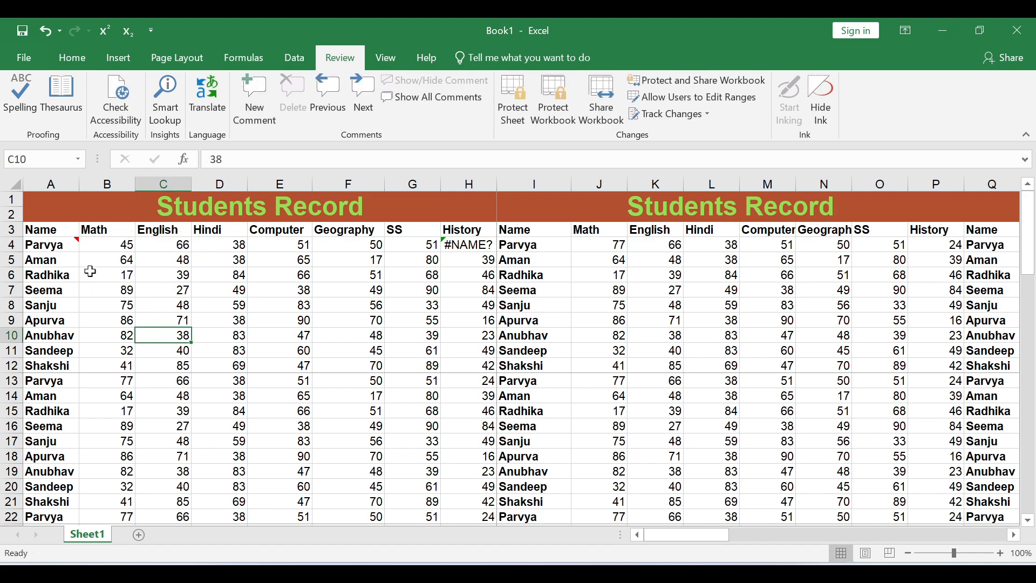
mouse_move(61, 247)
click(260, 303)
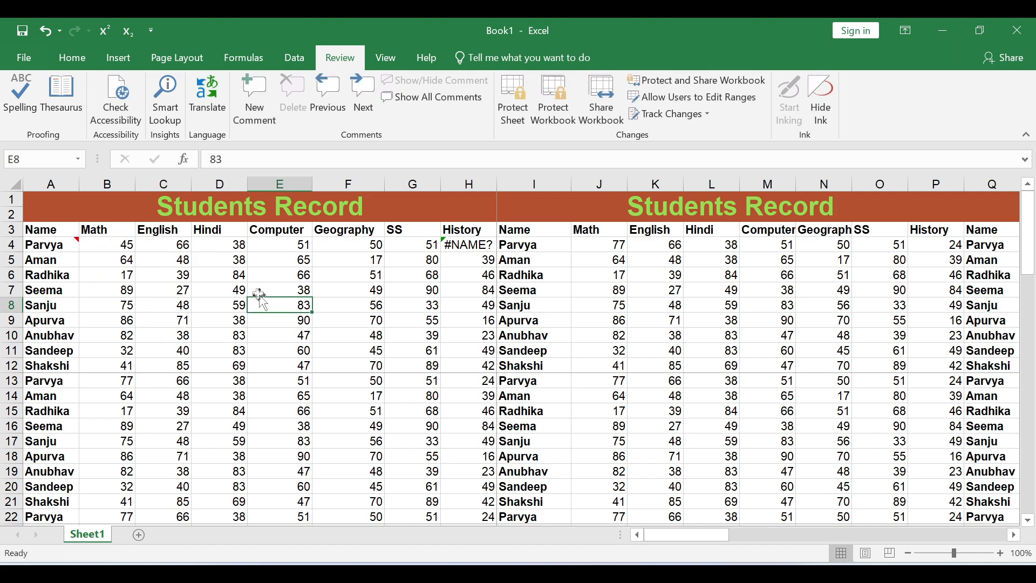
Step: Page through the print preview up to page 8 to check whether the comment on A4 is printed
key(ctrl+p)
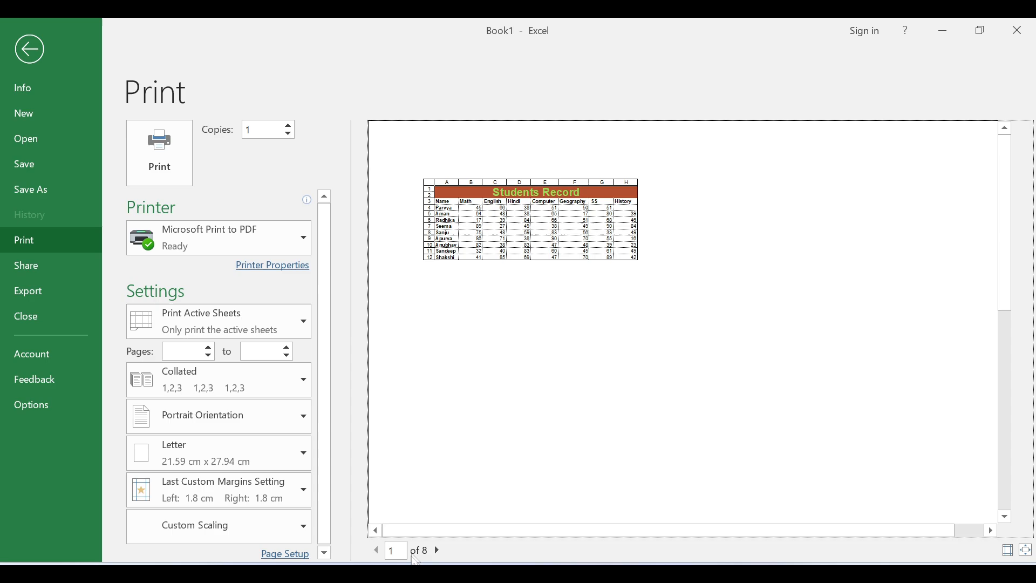
click(440, 556)
click(440, 556)
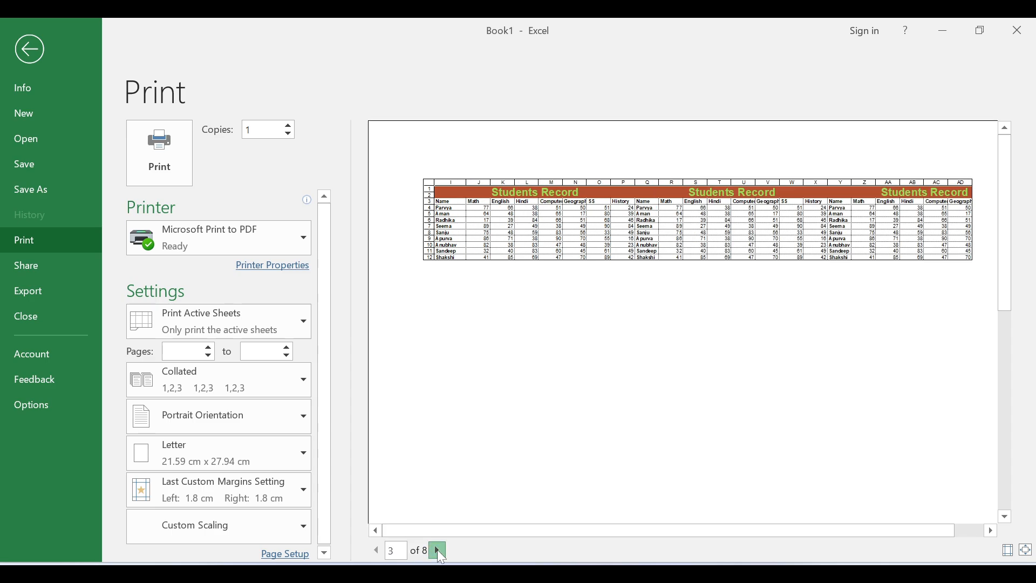
click(439, 553)
click(439, 553)
click(440, 553)
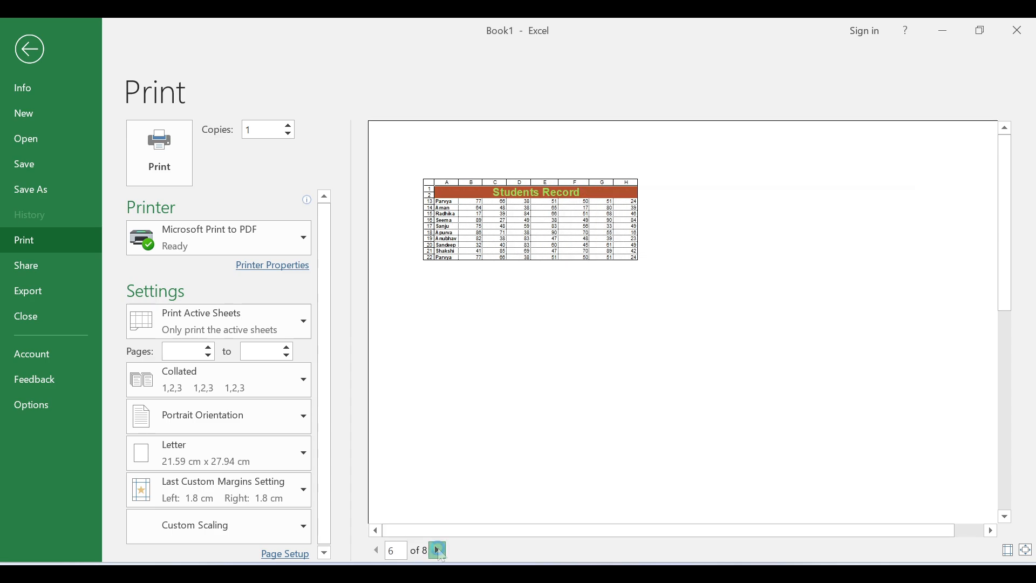
click(440, 552)
click(439, 552)
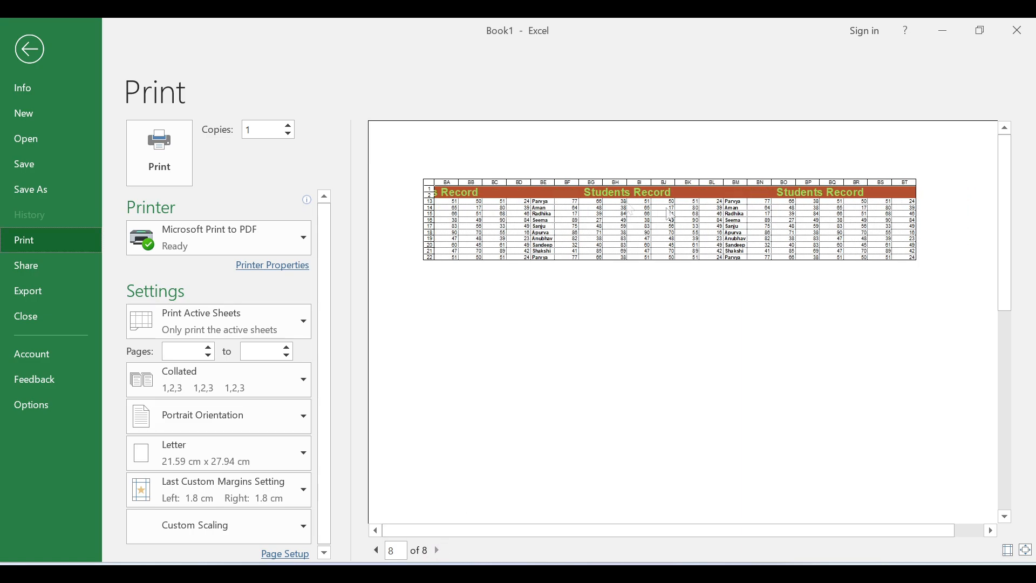
click(30, 50)
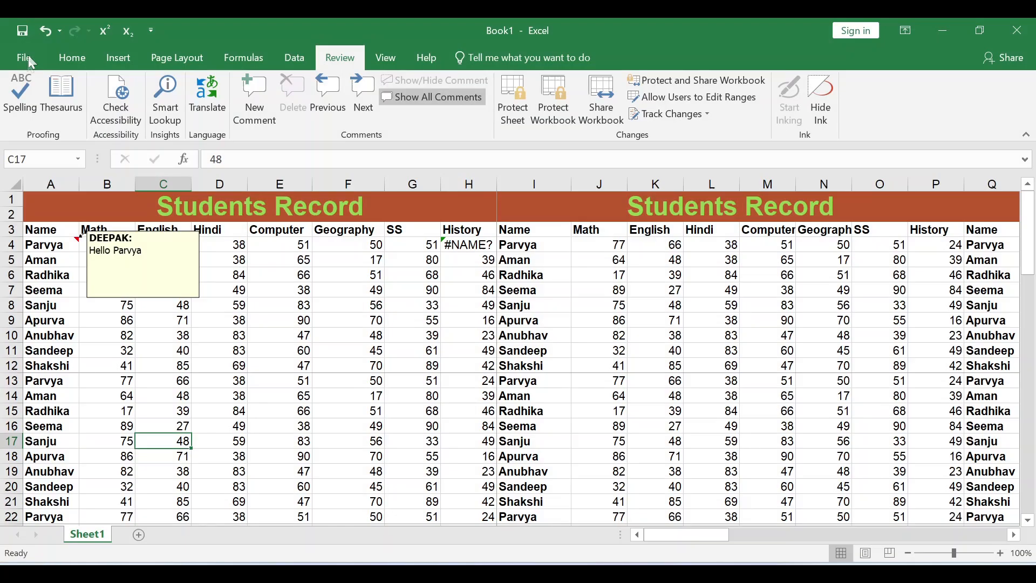
Step: Set comments to print as displayed on sheet and check the A4 comment in the print preview
click(178, 57)
click(351, 97)
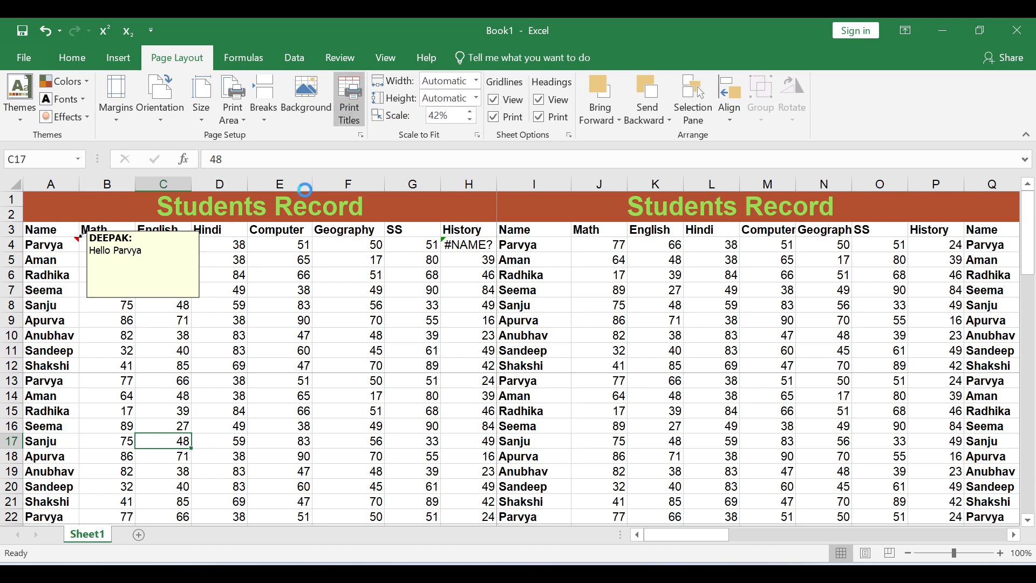
click(807, 183)
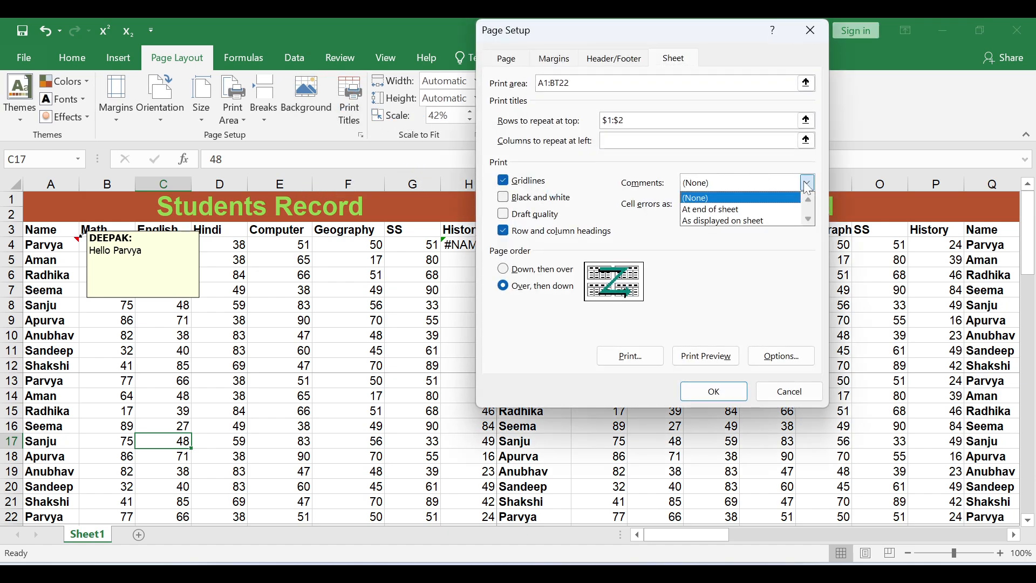
click(704, 222)
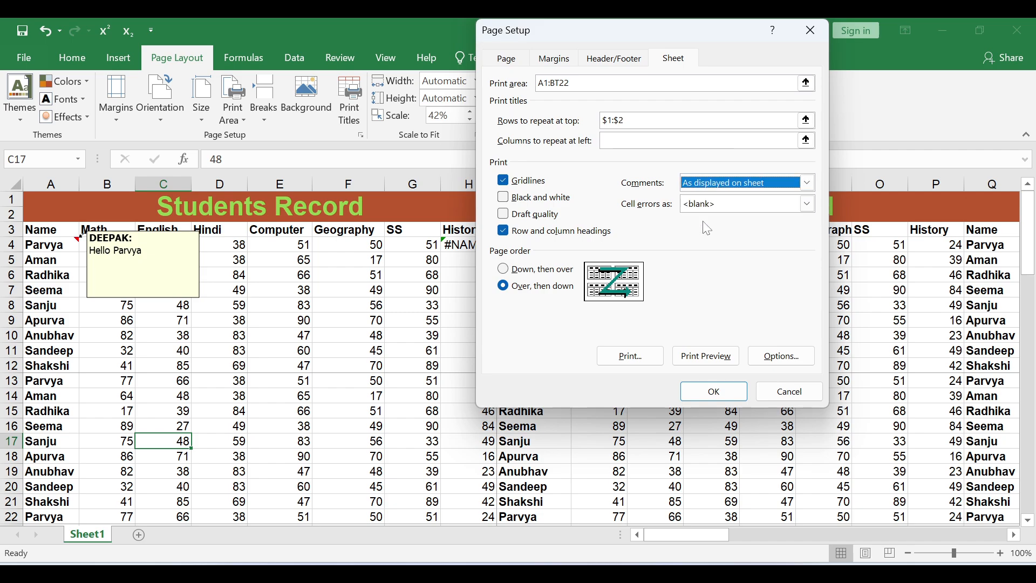
click(707, 391)
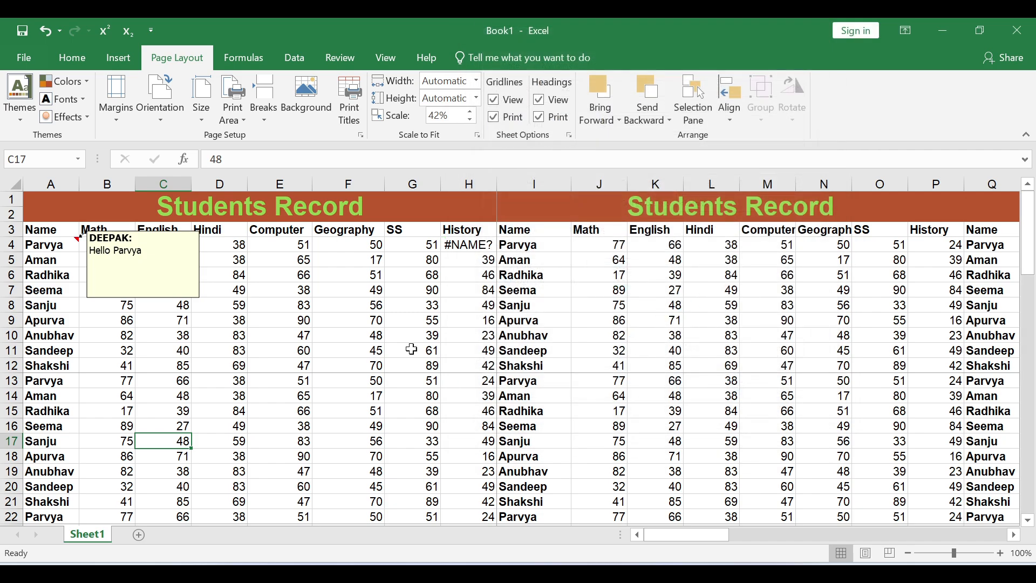
key(ctrl+p)
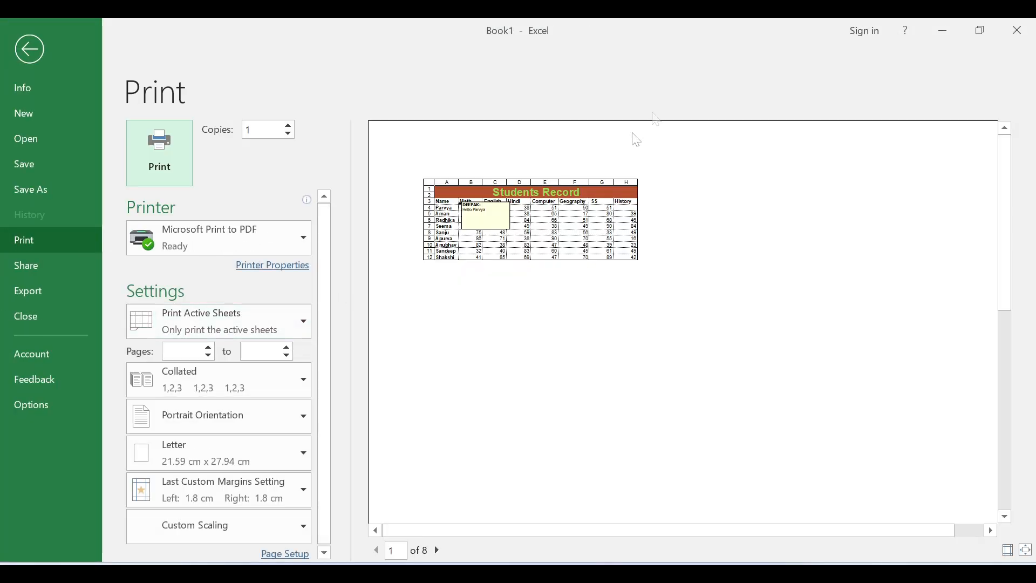
click(37, 51)
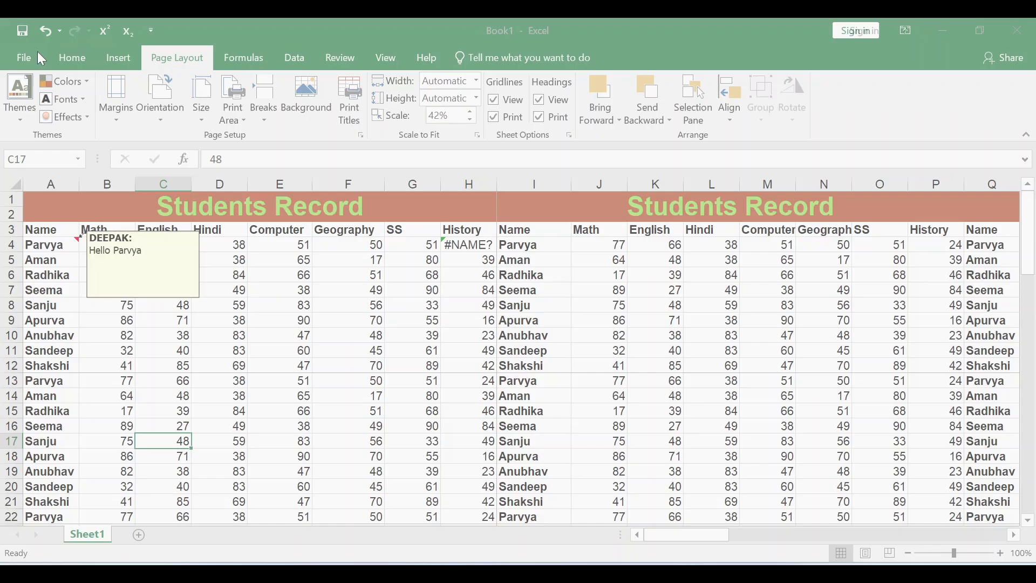
Step: Turn on draft quality printing and page through the print preview up to page 4
click(349, 100)
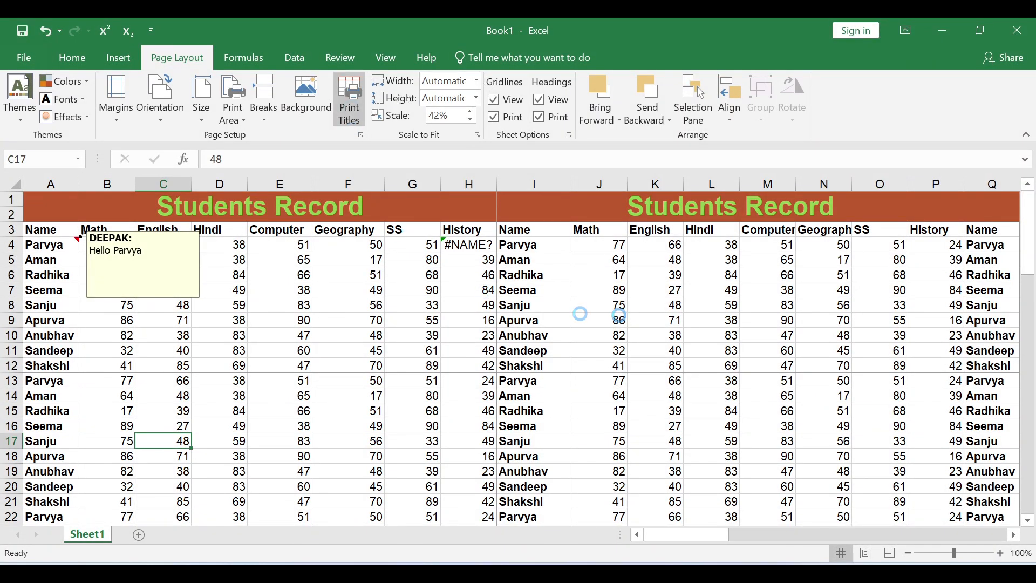
click(808, 184)
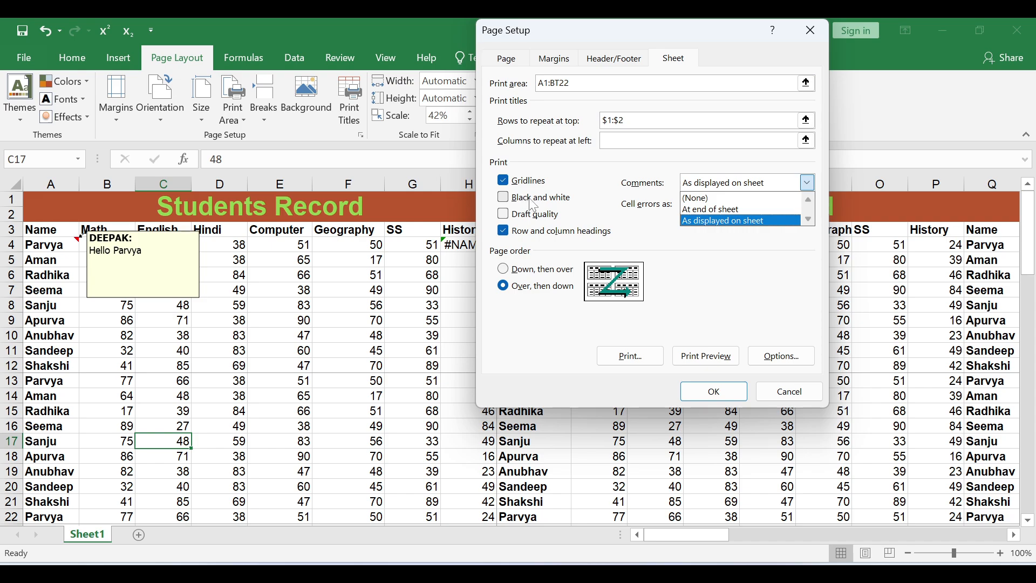
click(509, 217)
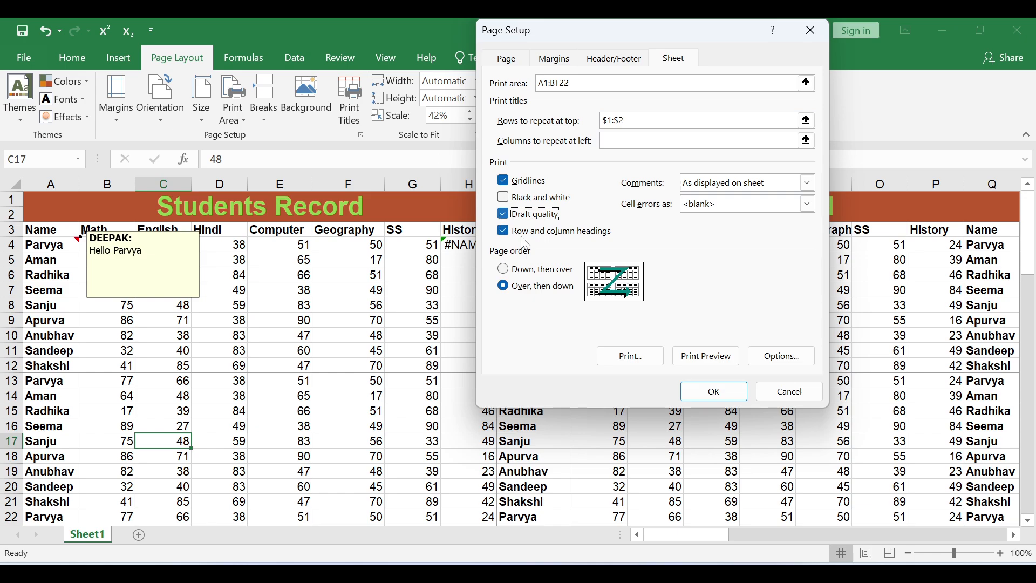
click(701, 360)
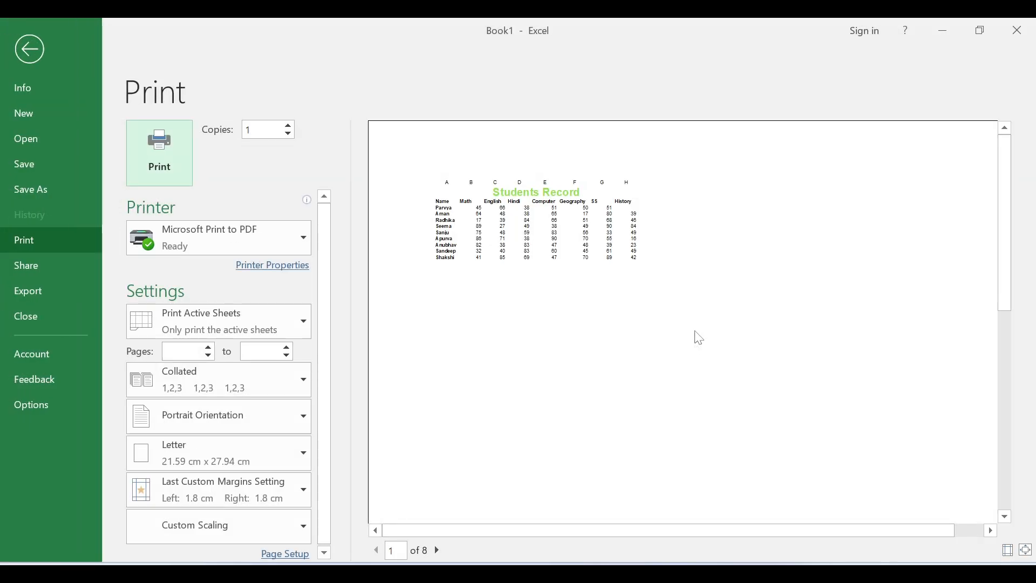
click(437, 550)
click(437, 550)
click(437, 550)
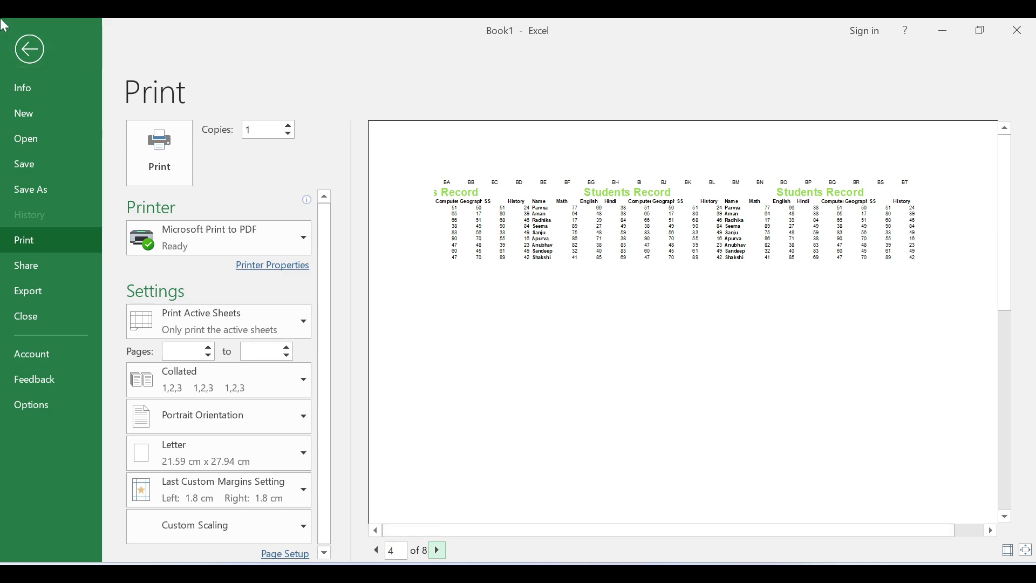
click(28, 51)
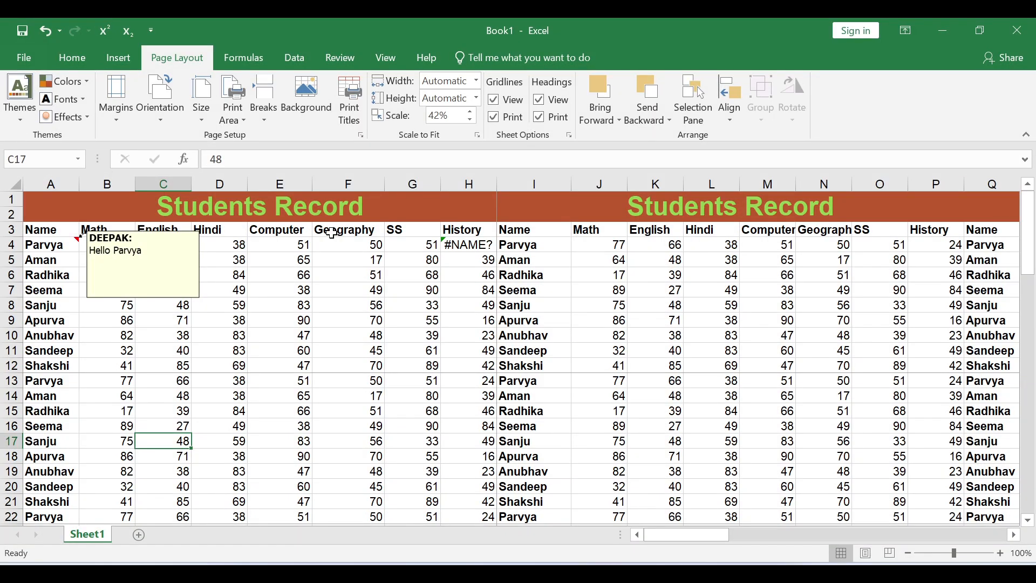
Step: Turn off draft quality, turn on black and white printing, and check the first two pages in the print preview
click(349, 100)
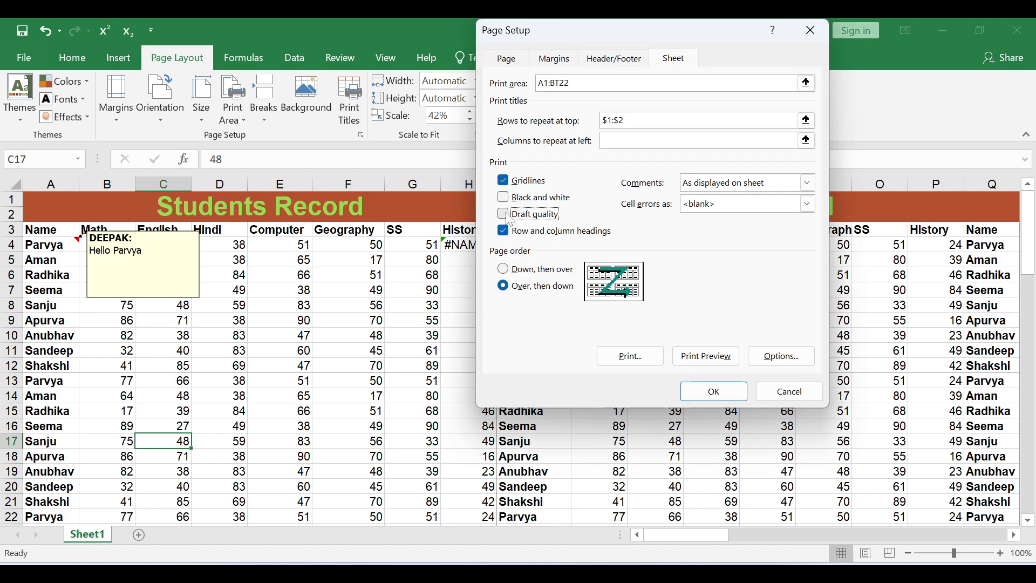
click(504, 198)
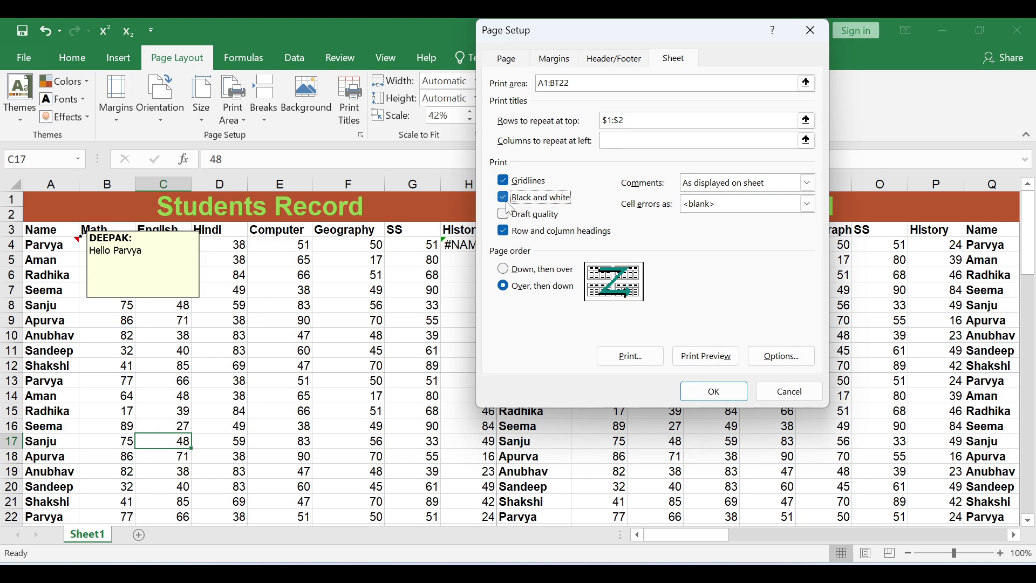
click(712, 391)
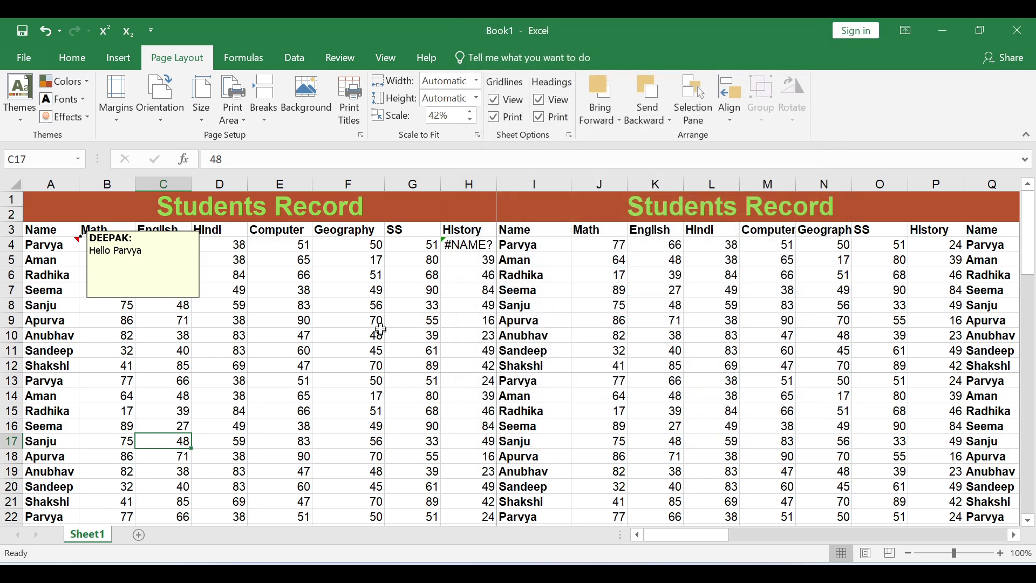
key(ctrl+p)
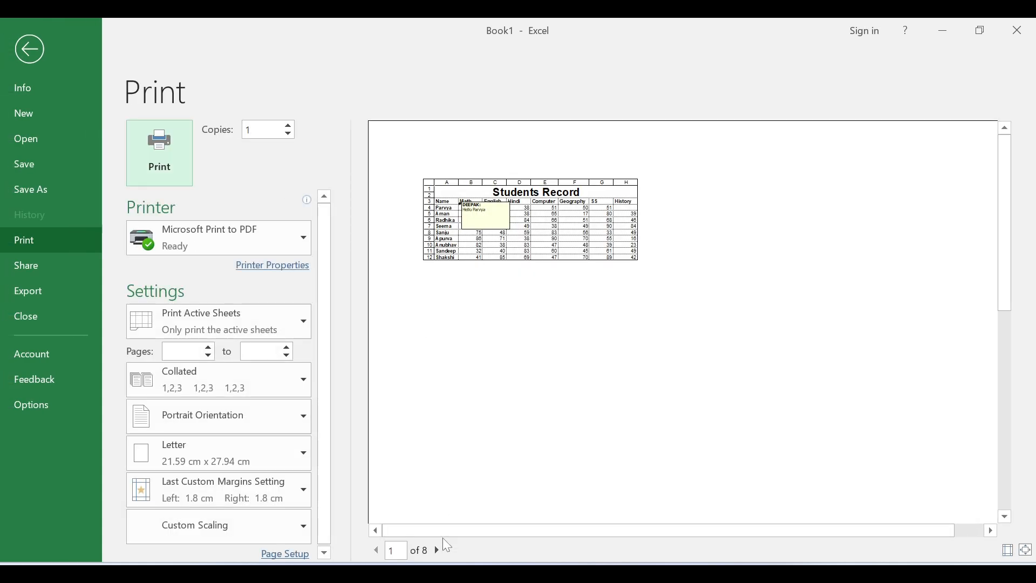
click(439, 551)
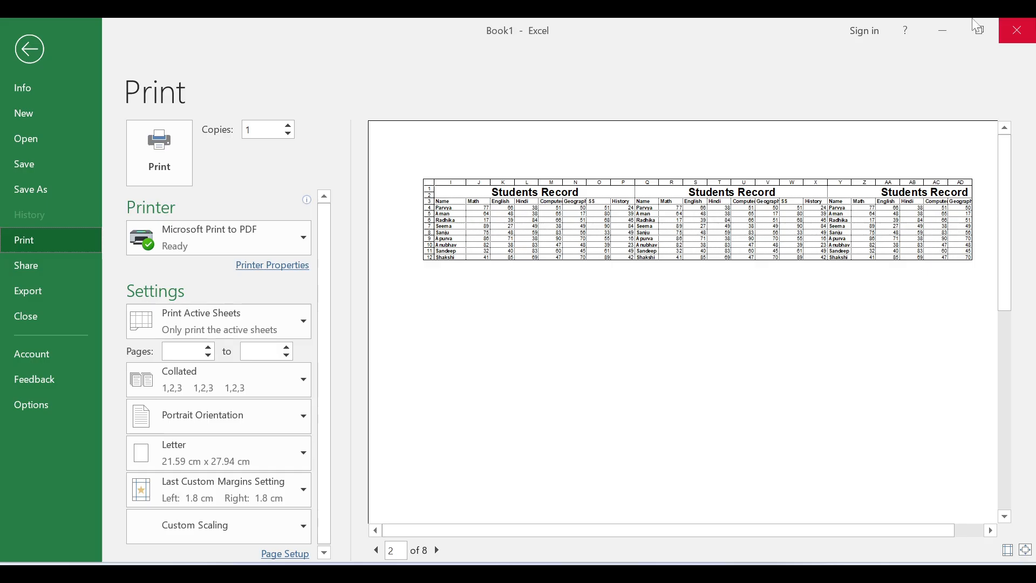
click(30, 48)
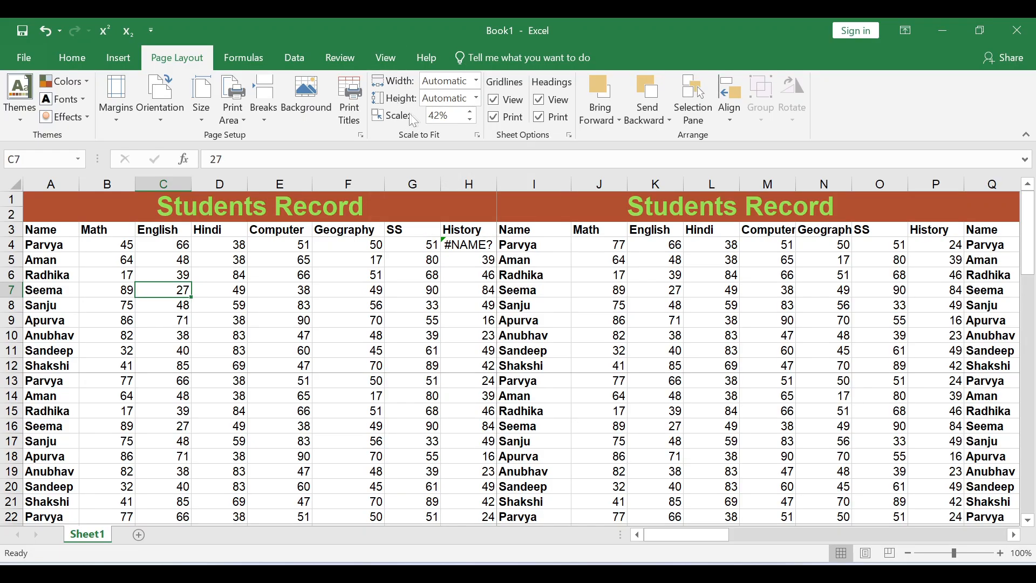
Step: Check how large the student record prints at the current scale in the print preview
click(430, 115)
click(306, 301)
click(200, 261)
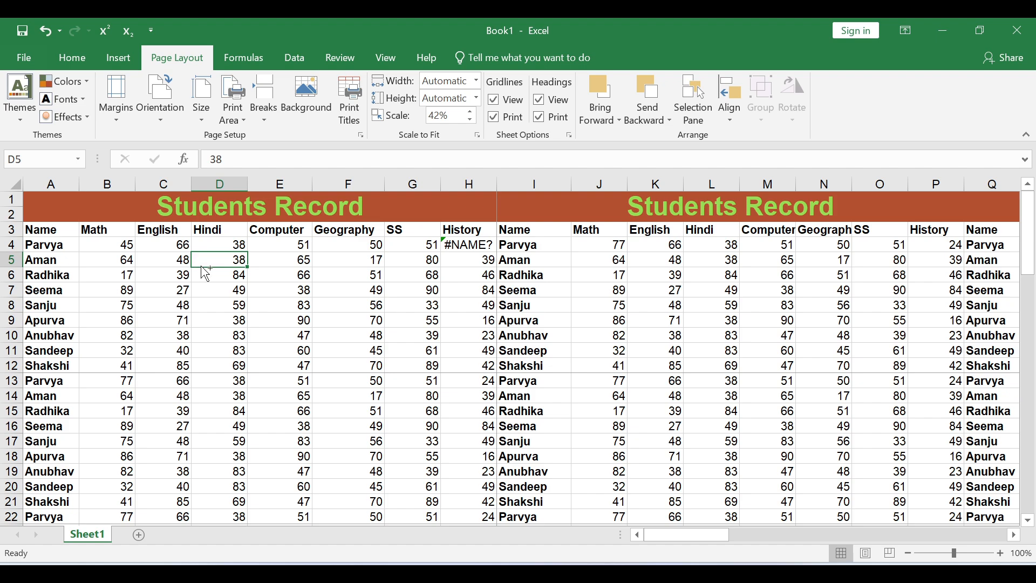
key(ctrl+p)
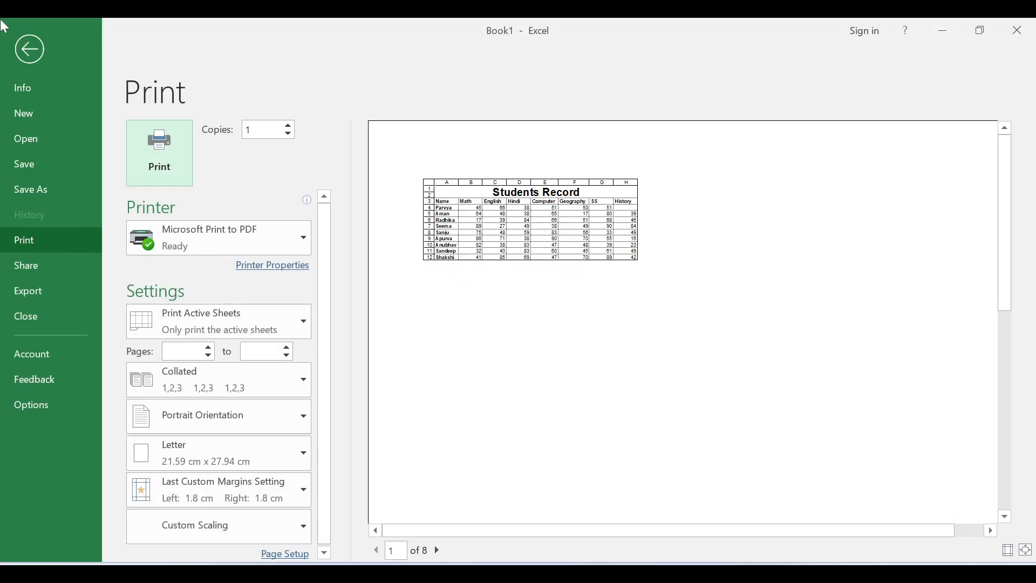
click(30, 48)
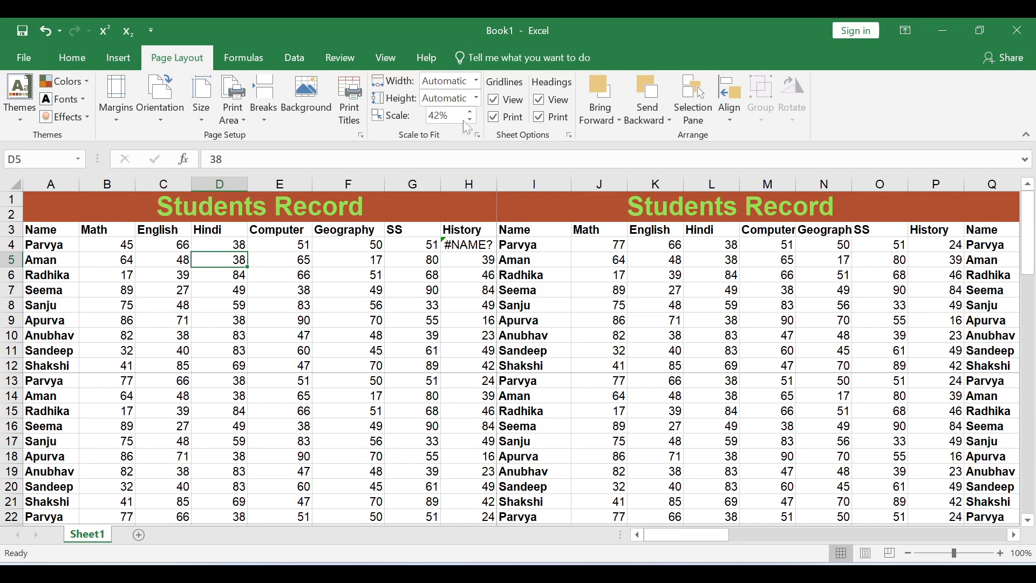
Step: Set the print scale to 100% and check the size of the table in the print preview
click(470, 112)
click(469, 111)
click(328, 288)
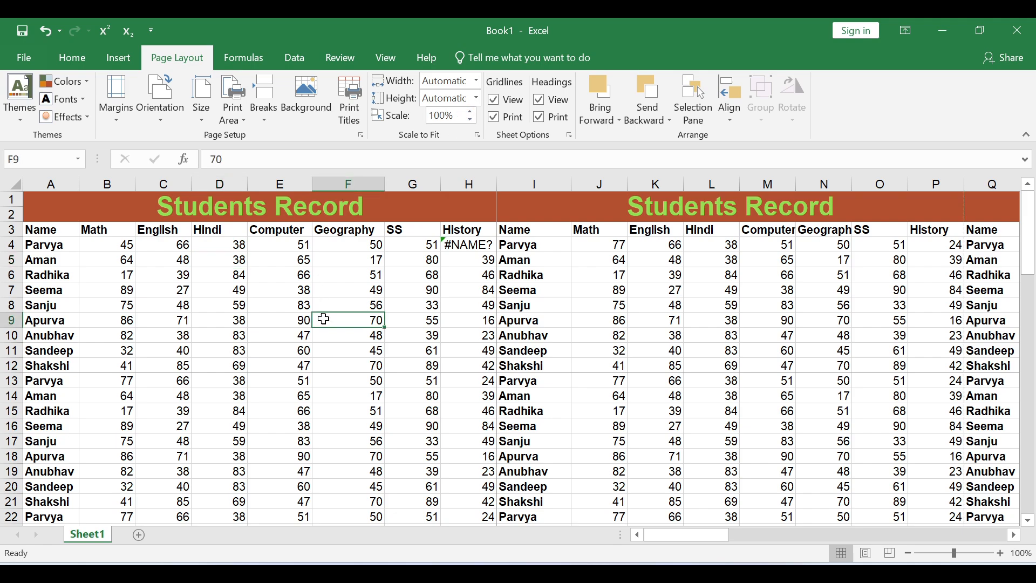
key(ctrl+p)
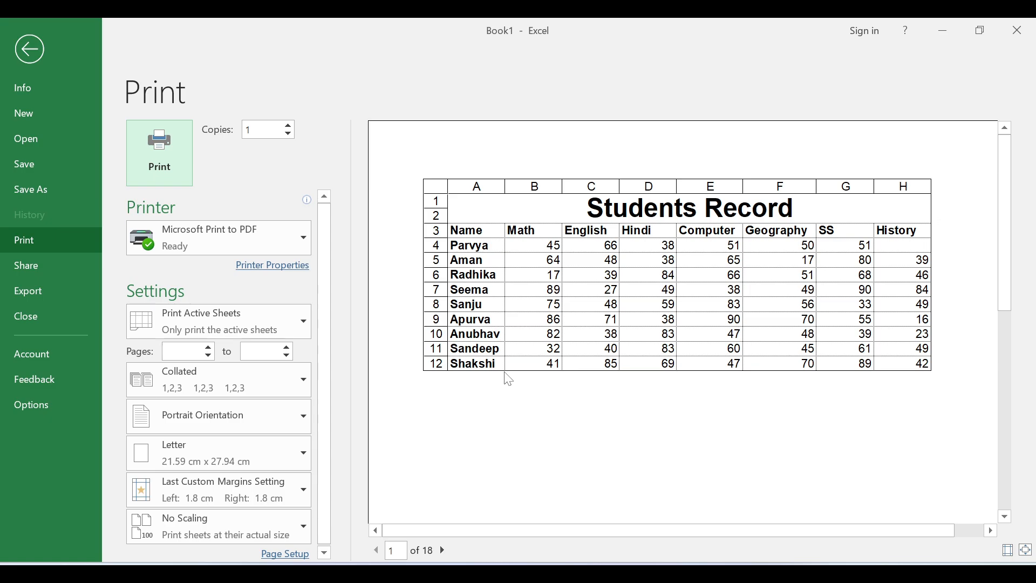
click(29, 51)
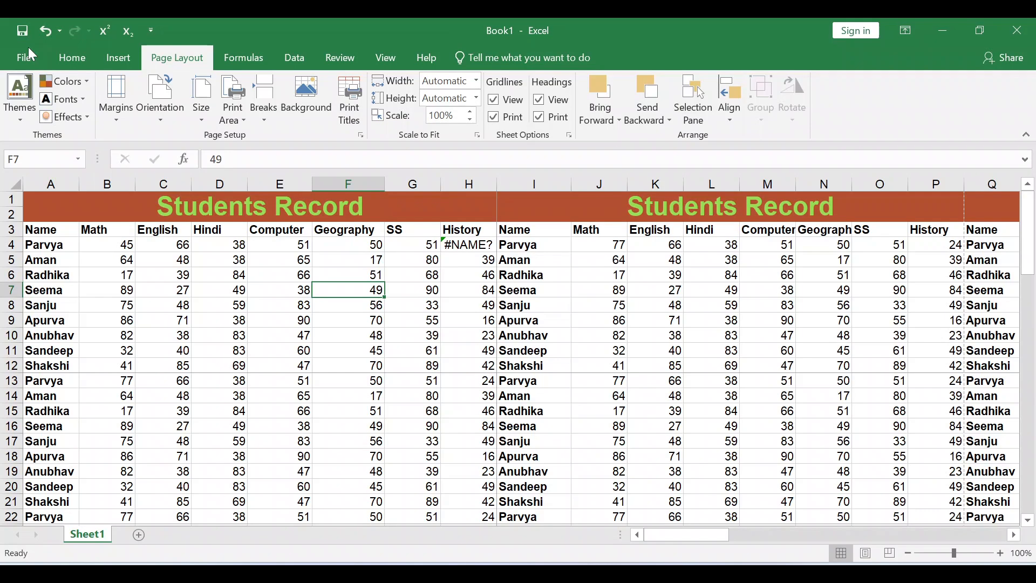
Step: Scale the printout to fit a width of 2 pages and a height of 2 pages
click(476, 80)
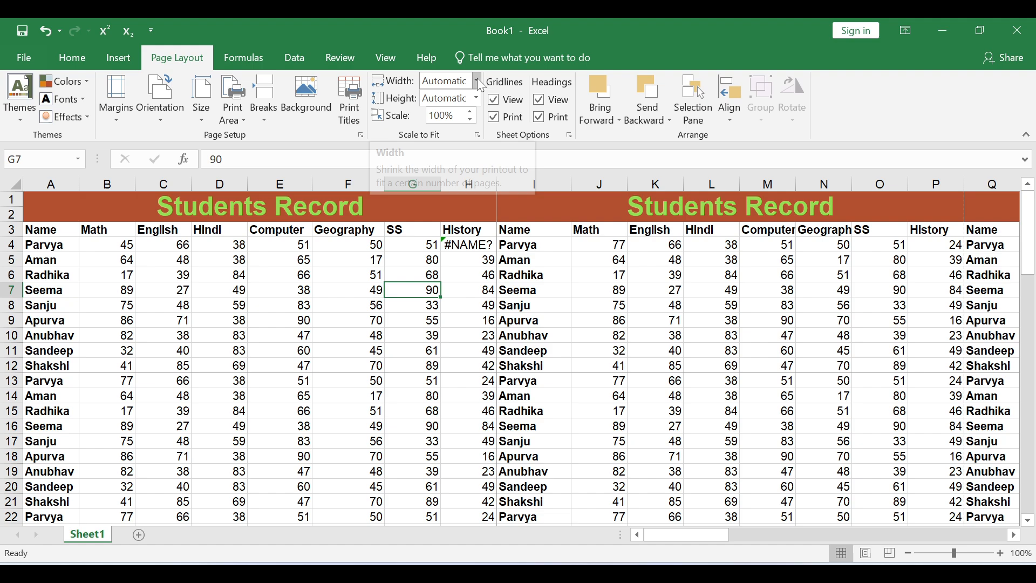
click(475, 81)
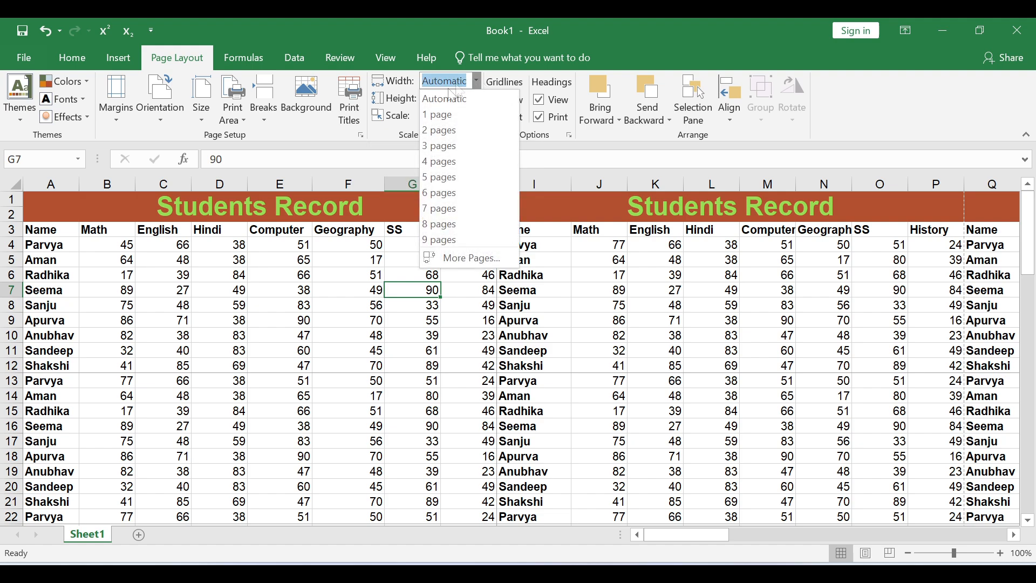
click(441, 134)
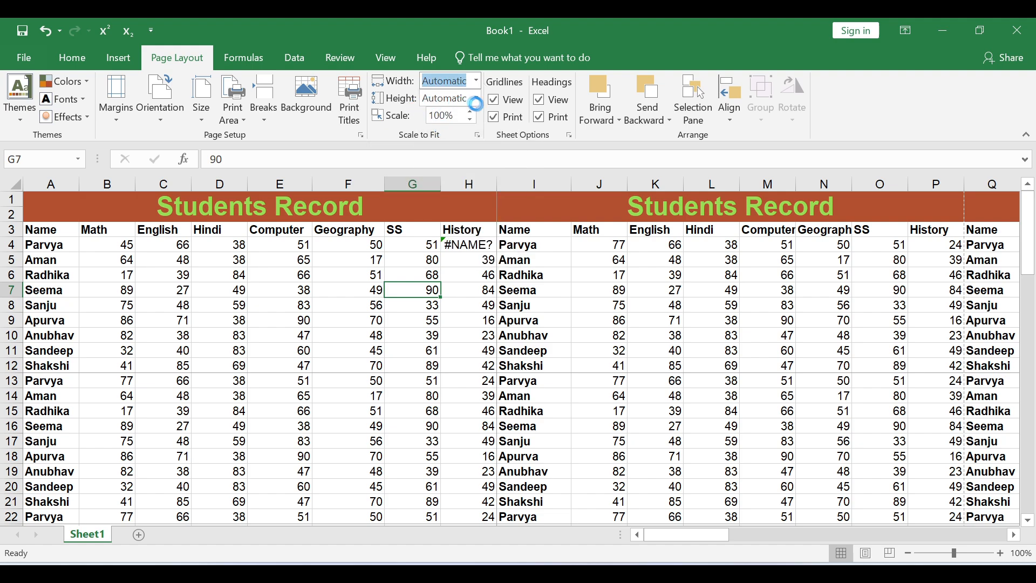
click(476, 98)
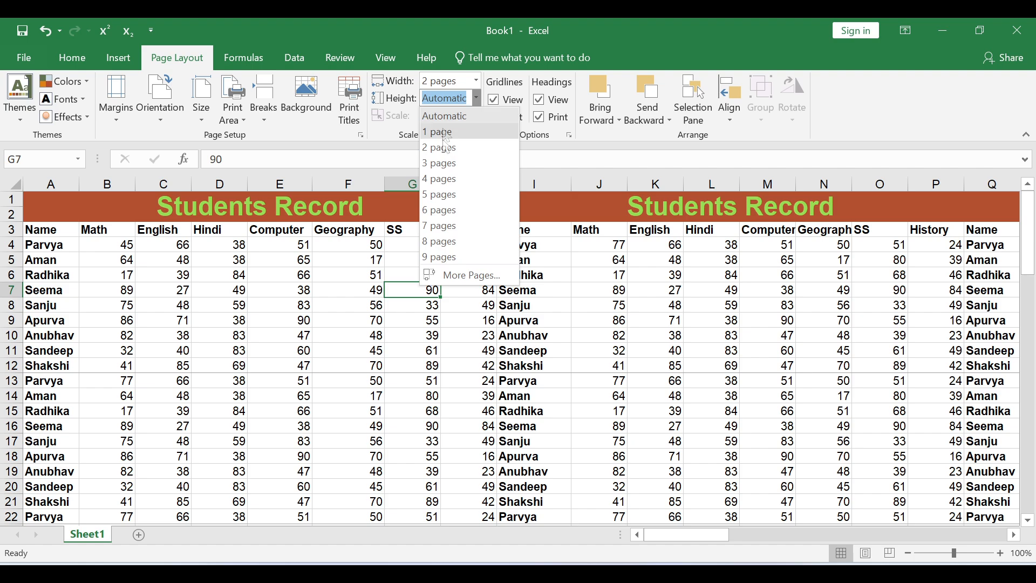
click(443, 146)
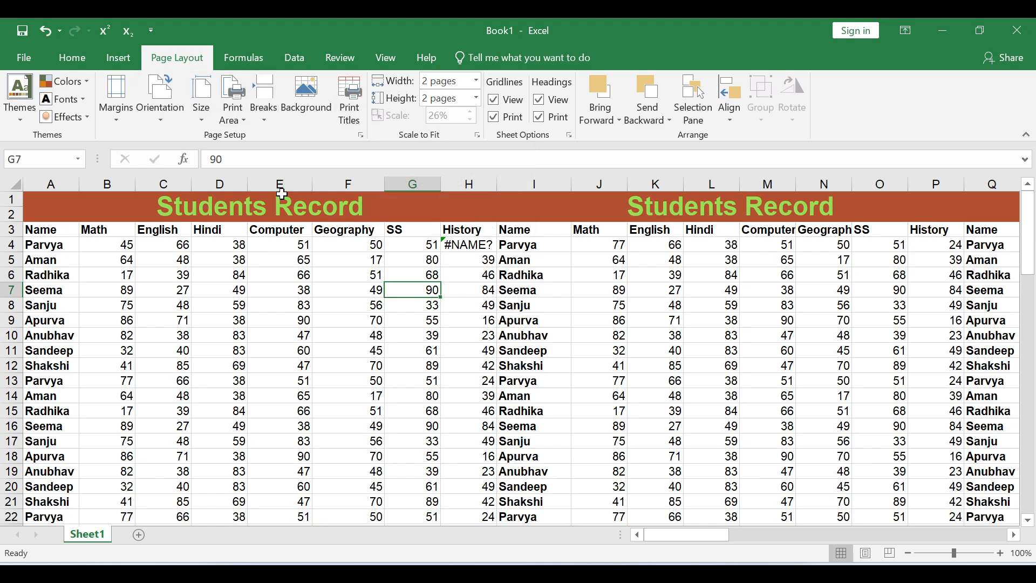
Step: Page through the print preview up to page 3 to check how the fitted table is split
key(ctrl+p)
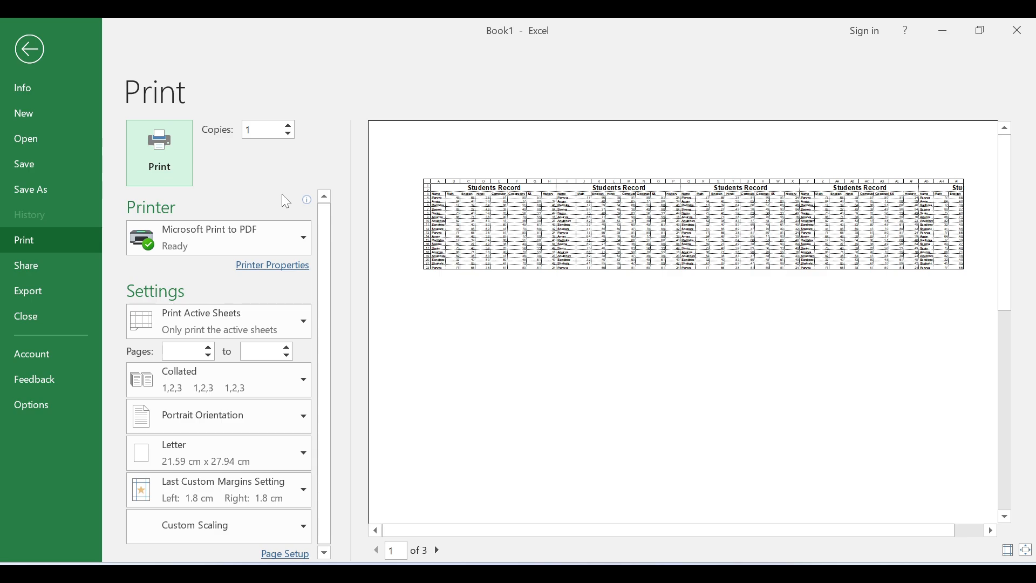
click(439, 552)
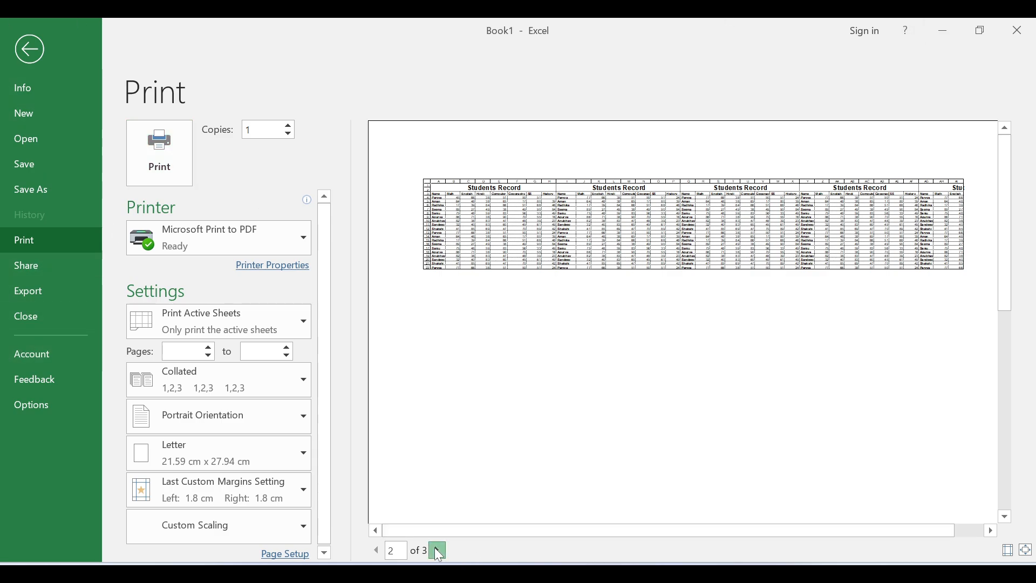
click(440, 551)
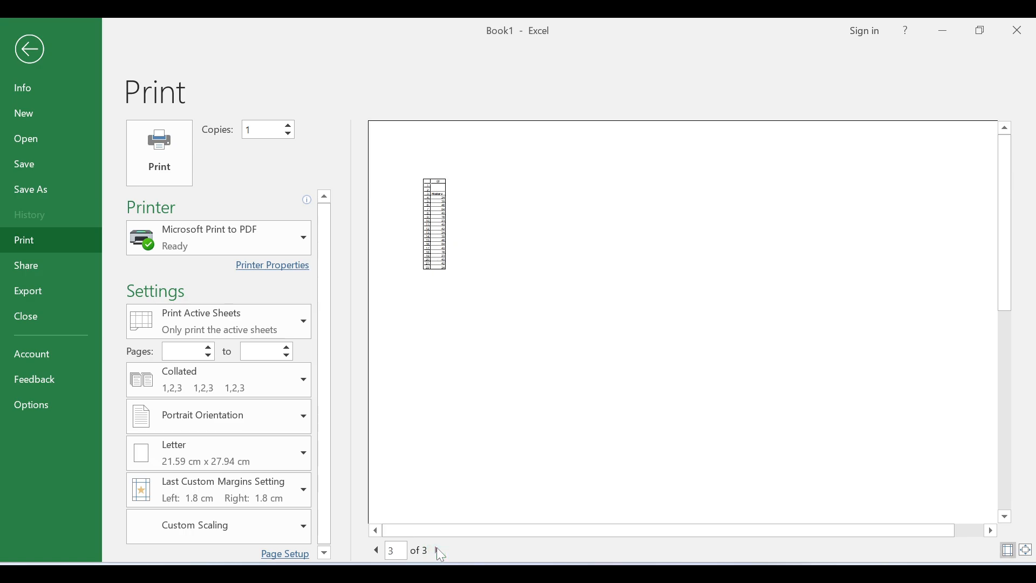
click(30, 51)
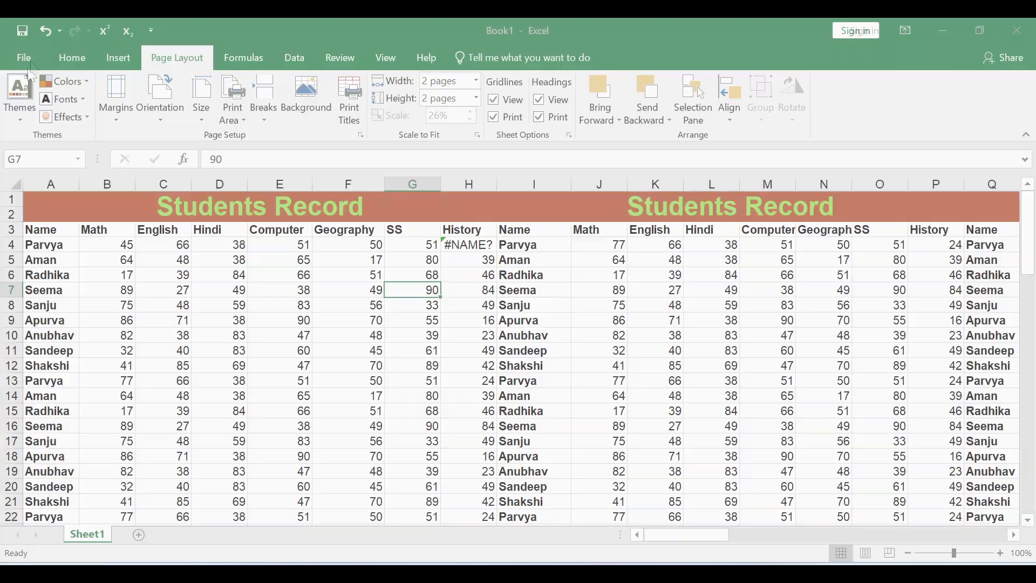
Step: Set both the width and height of the printout back to Automatic
click(476, 81)
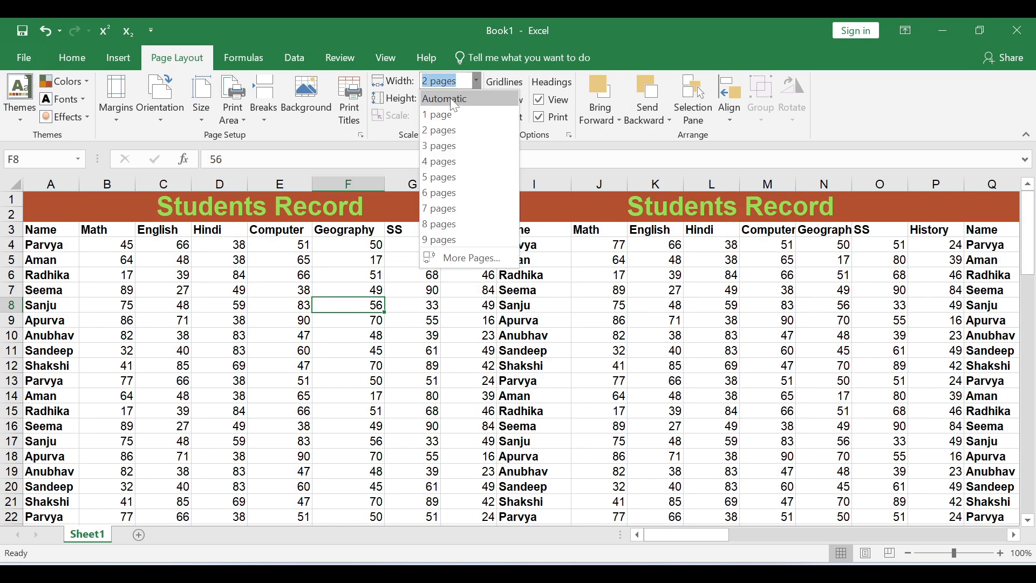
click(460, 100)
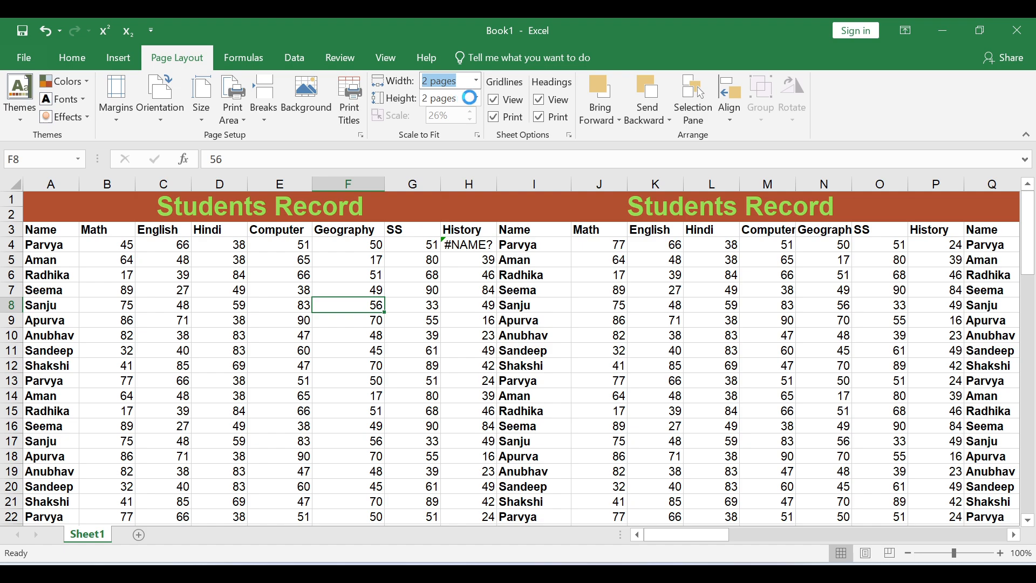
click(476, 98)
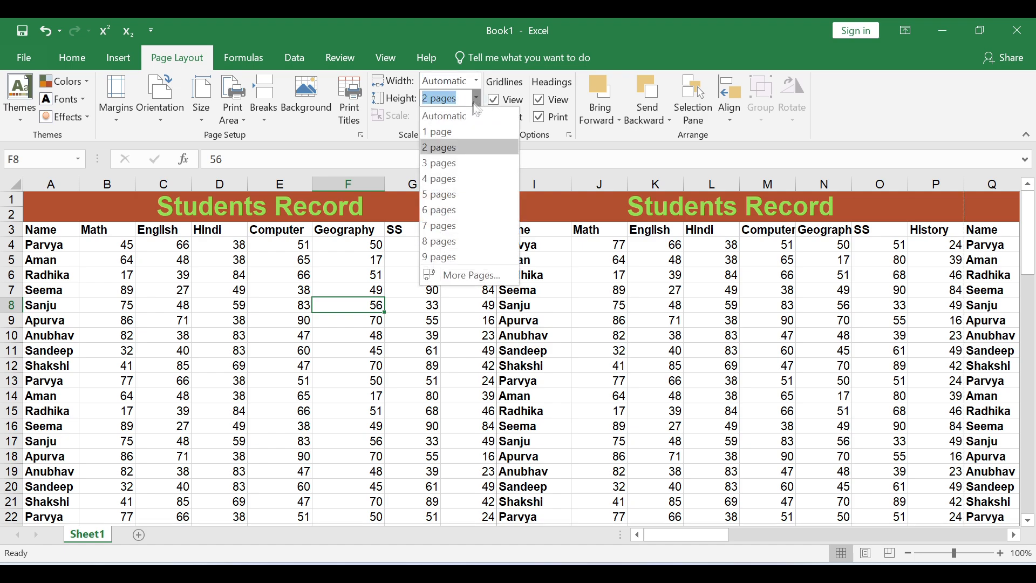
click(458, 117)
click(304, 322)
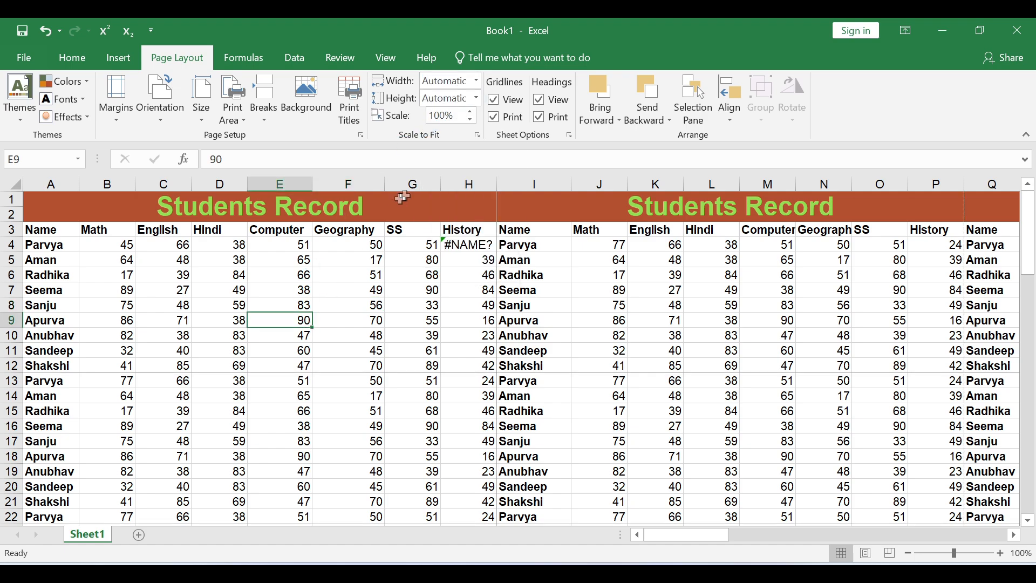